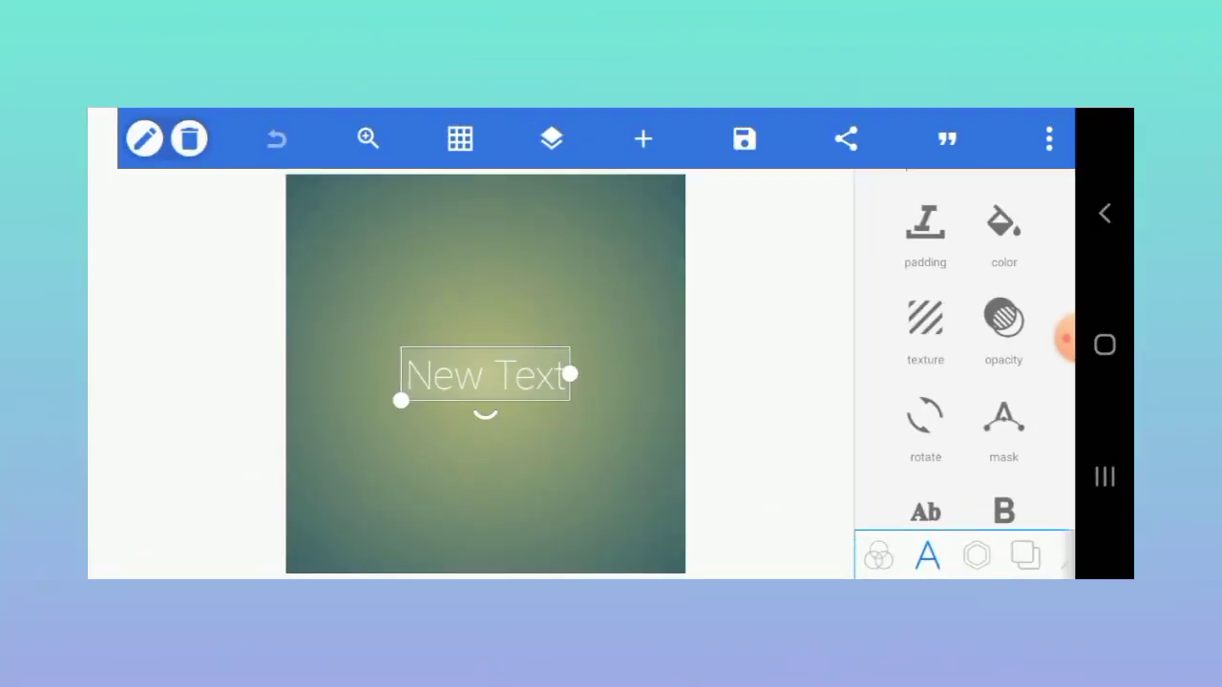
# Step: Delete the placeholder text and resize the canvas to the YouTube thumbnail preset
pyautogui.click(189, 138)
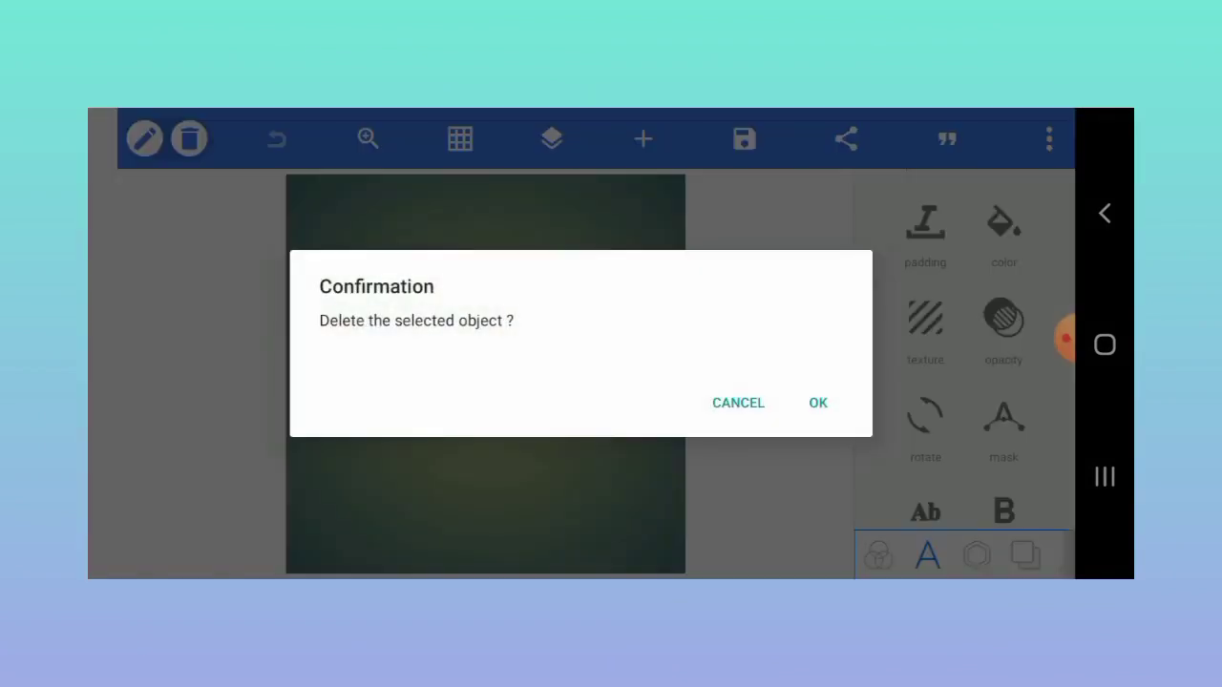
pyautogui.click(820, 403)
pyautogui.click(1025, 555)
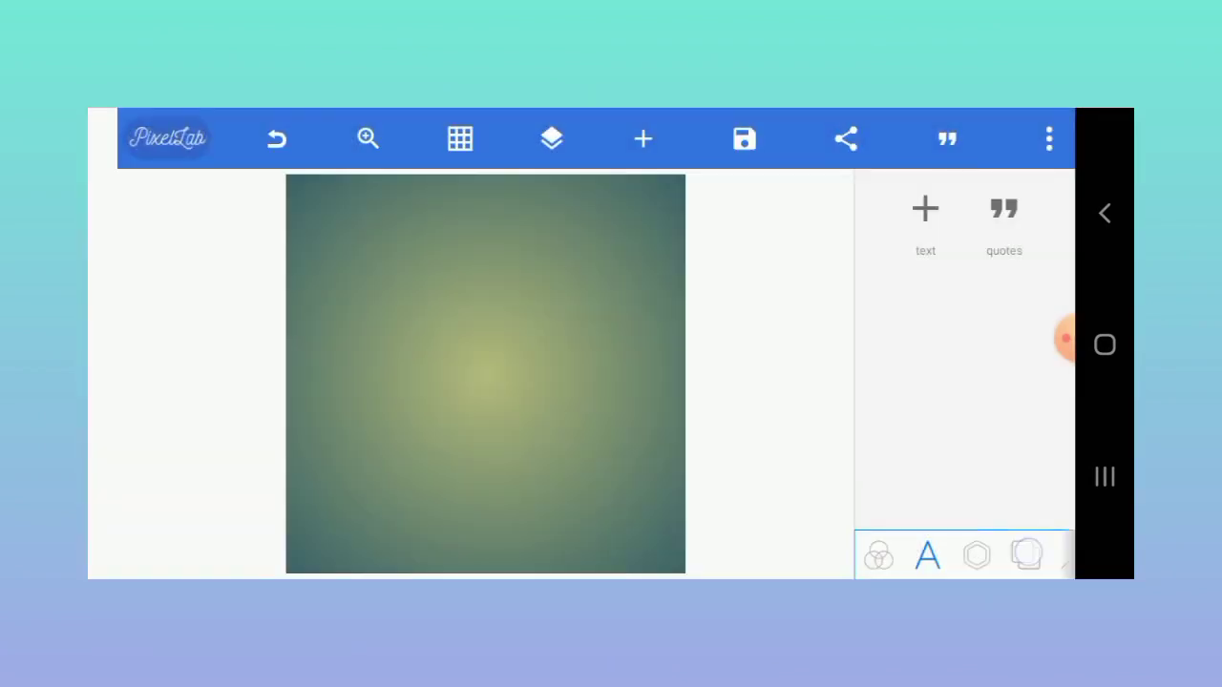
pyautogui.click(925, 322)
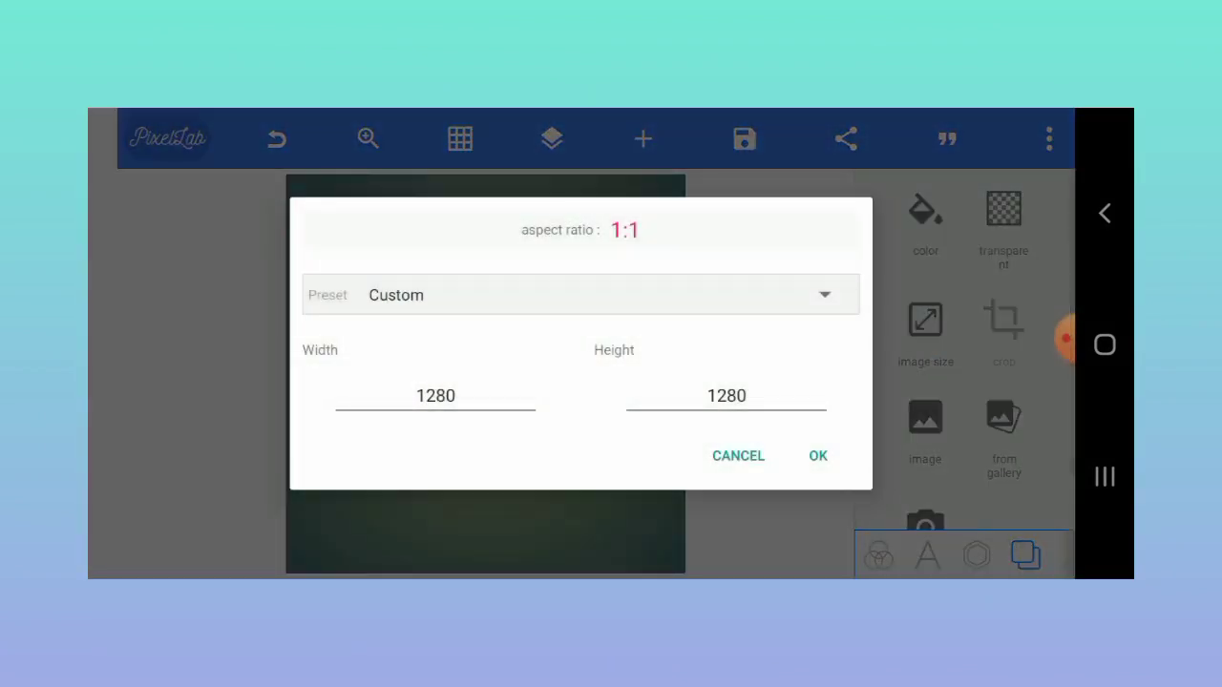
pyautogui.click(825, 294)
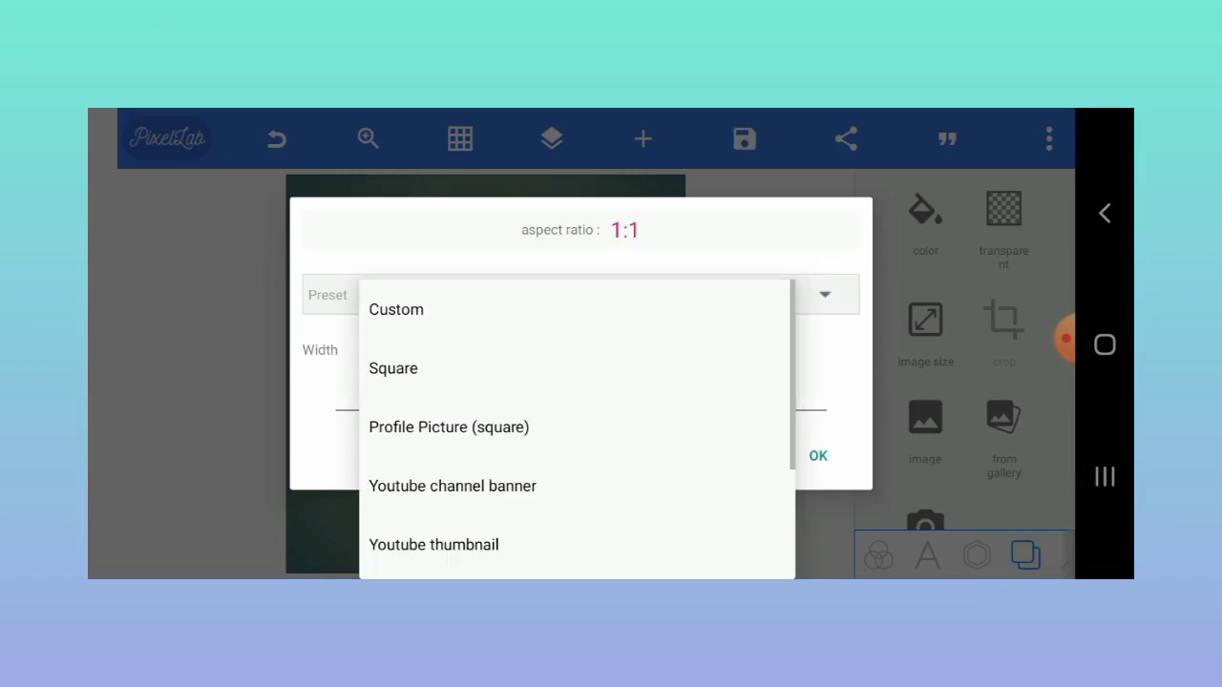
pyautogui.click(434, 544)
pyautogui.click(819, 456)
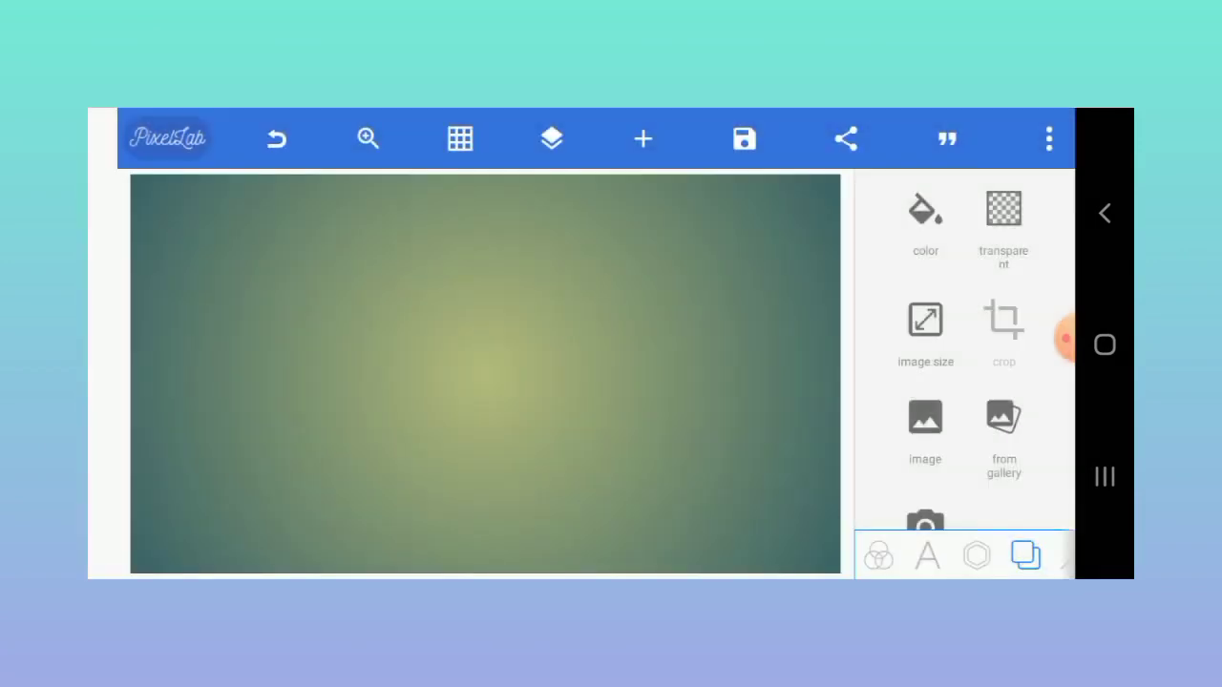
# Step: Set the background to a solid plain white colour
pyautogui.click(925, 212)
pyautogui.click(967, 268)
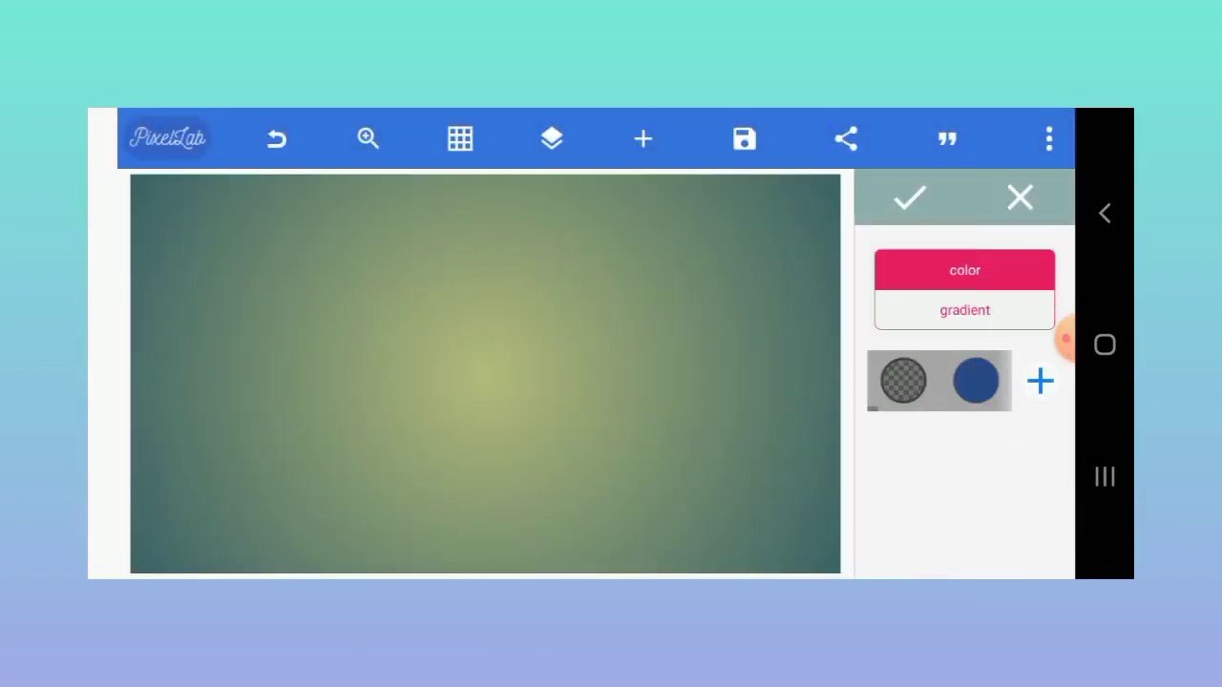
pyautogui.click(972, 381)
pyautogui.moveTo(984, 384); pyautogui.dragTo(867, 390)
pyautogui.moveTo(965, 398); pyautogui.dragTo(854, 420)
pyautogui.click(944, 382)
pyautogui.click(909, 200)
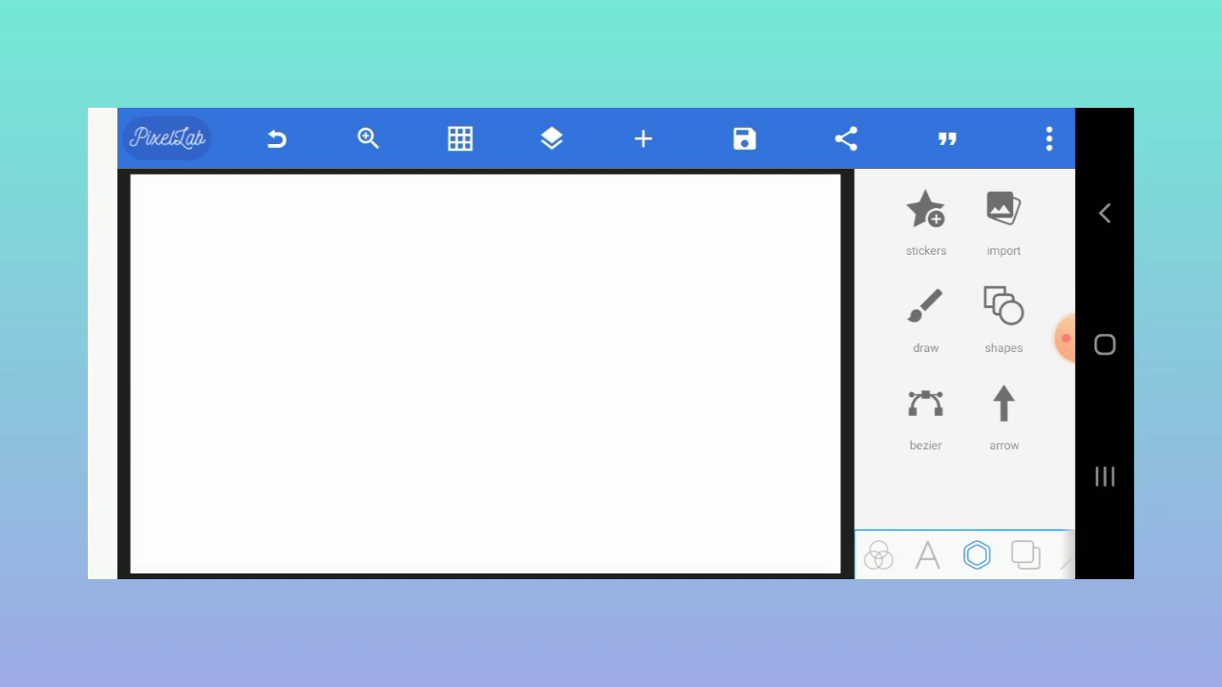
# Step: Add a black-filled rectangle and squeeze it into a narrow bar at the left
pyautogui.click(1003, 308)
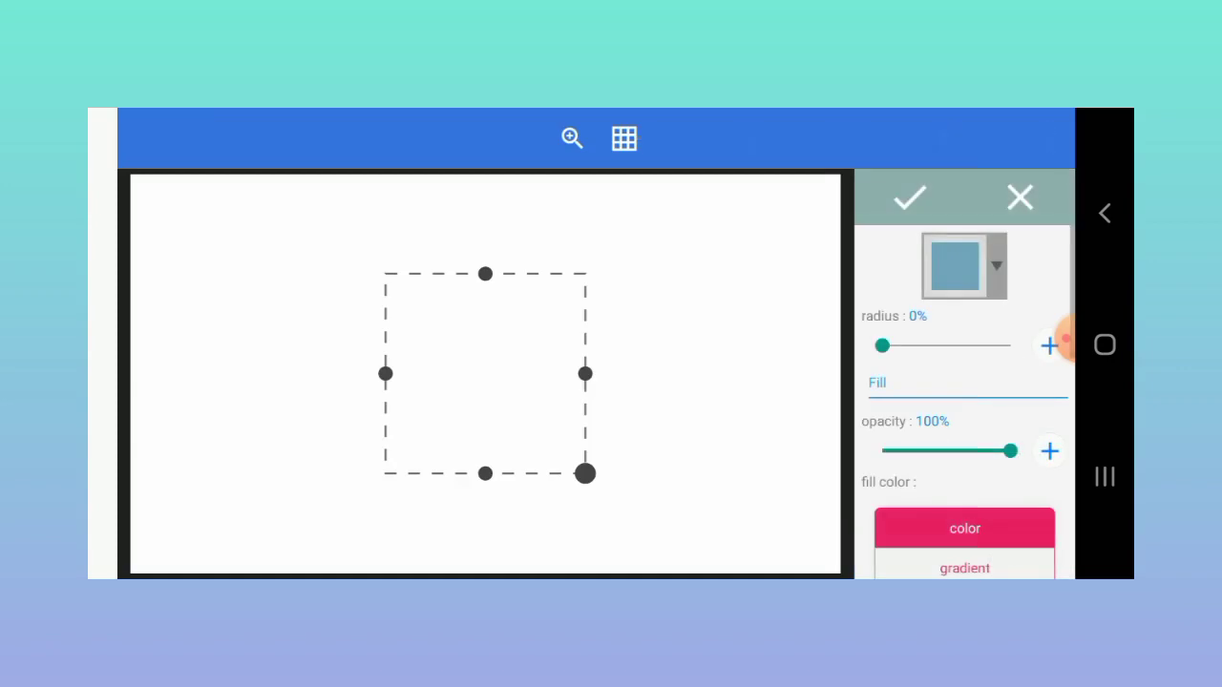
pyautogui.moveTo(979, 411); pyautogui.dragTo(987, 239)
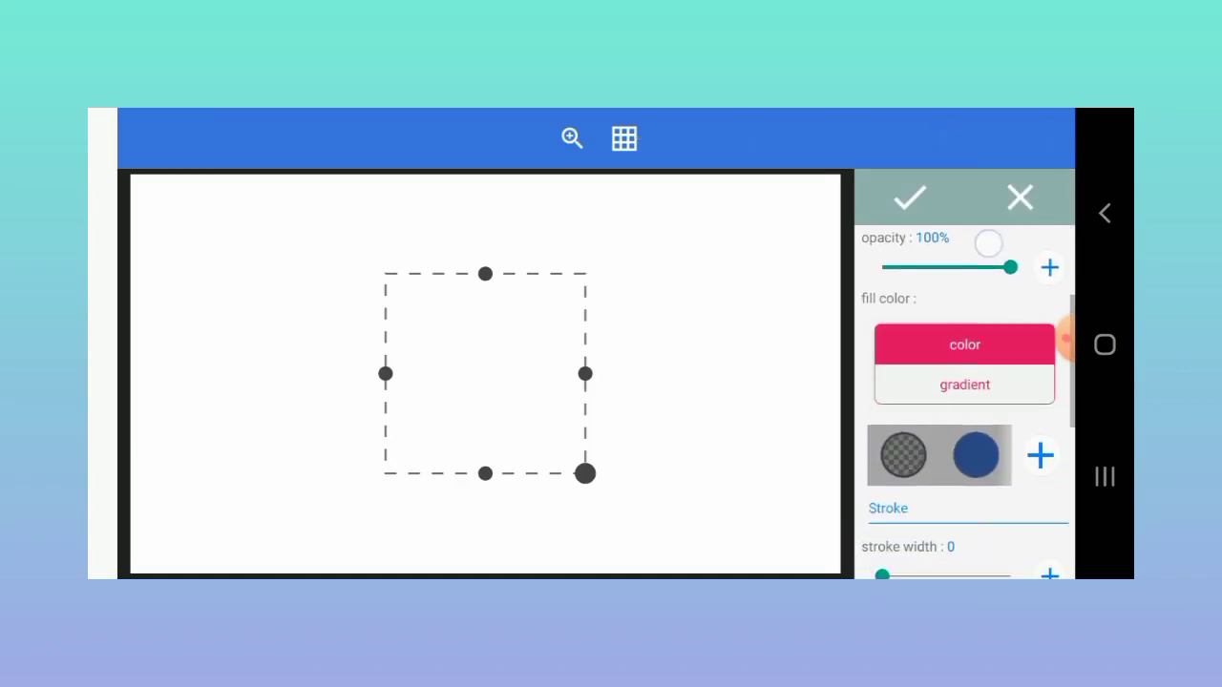
pyautogui.moveTo(971, 476)
pyautogui.mouseDown()
pyautogui.moveTo(965, 404)
pyautogui.moveTo(974, 456)
pyautogui.mouseUp()
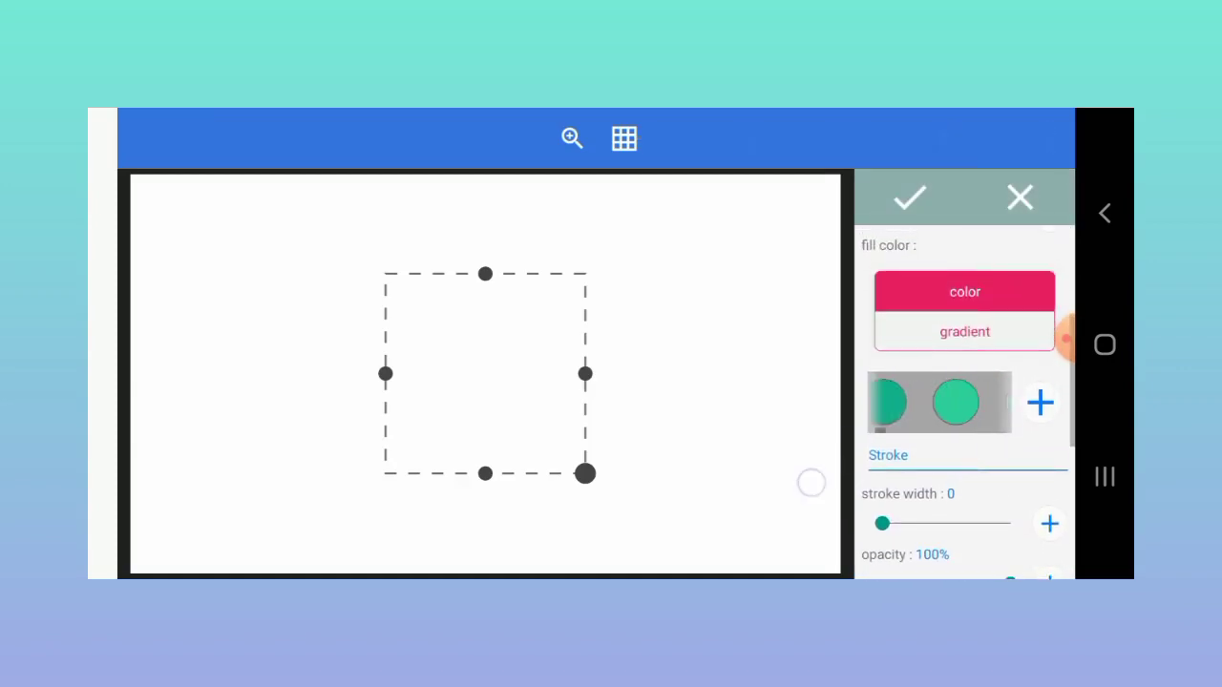
pyautogui.moveTo(989, 402); pyautogui.dragTo(922, 402)
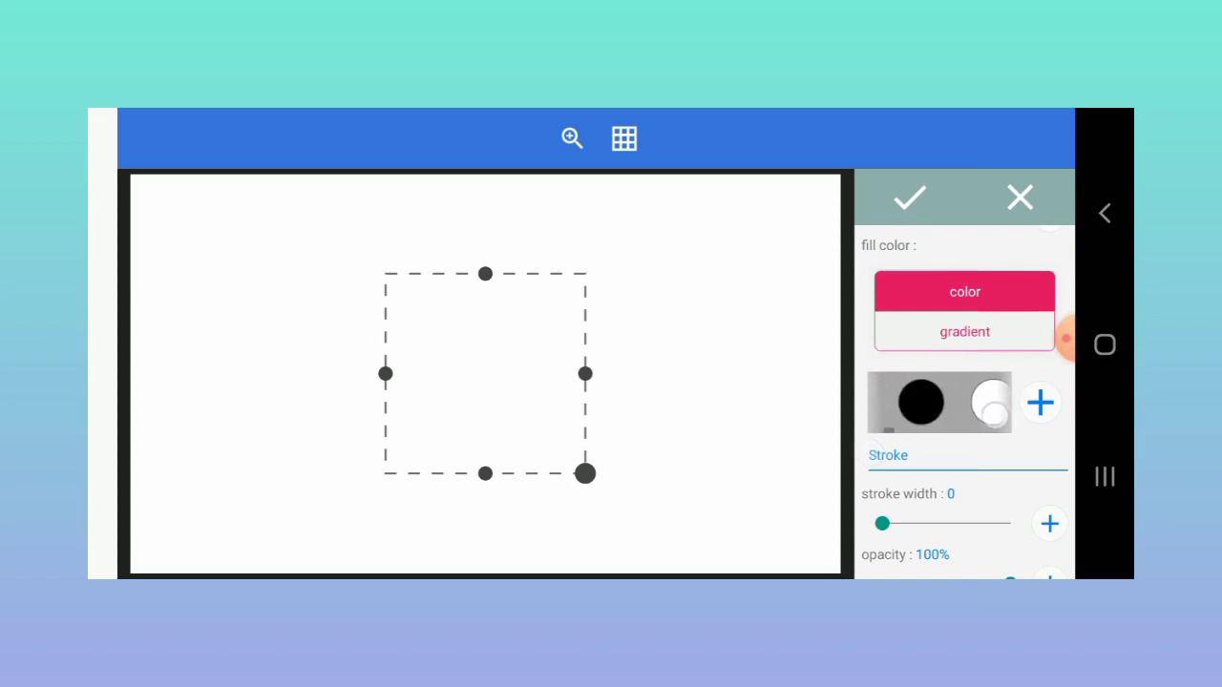
pyautogui.click(921, 402)
pyautogui.moveTo(607, 373)
pyautogui.mouseDown()
pyautogui.moveTo(469, 485)
pyautogui.moveTo(464, 366)
pyautogui.moveTo(283, 480)
pyautogui.moveTo(338, 373)
pyautogui.moveTo(270, 502)
pyautogui.moveTo(254, 361)
pyautogui.mouseUp()
# Step: Round the bar's corners to about 15% radius and fine-tune its width and height
pyautogui.scroll(5, 965, 401)
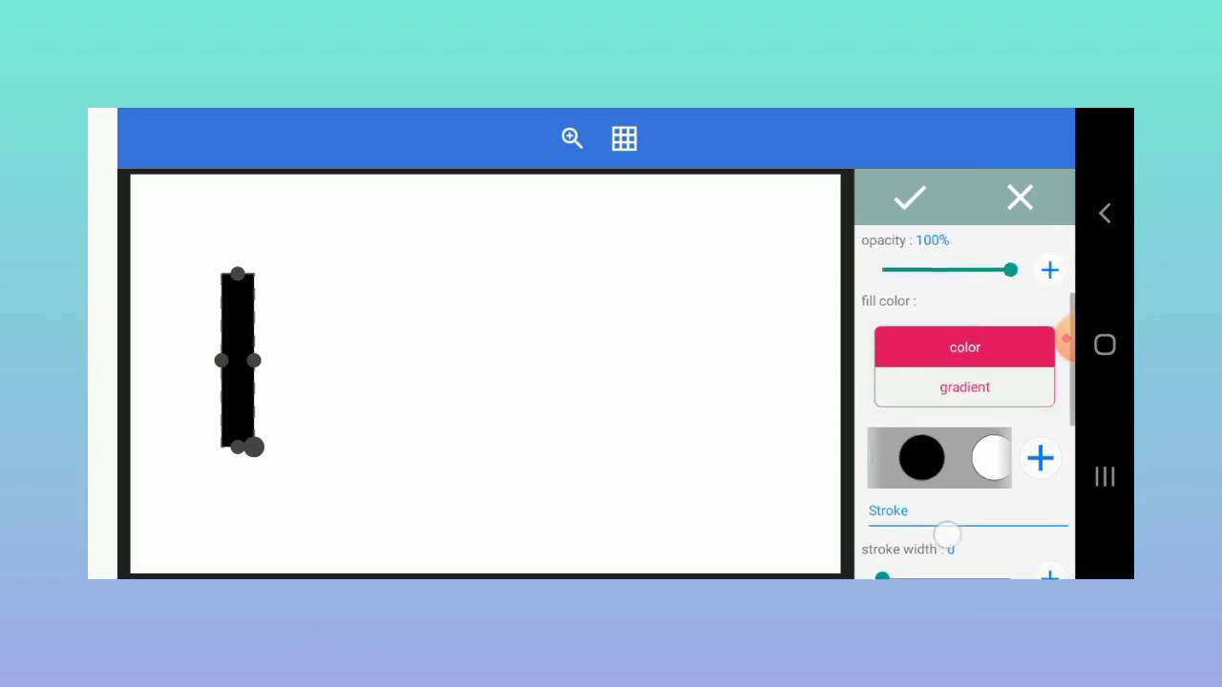
pyautogui.moveTo(882, 346); pyautogui.dragTo(897, 345)
pyautogui.click(1050, 346)
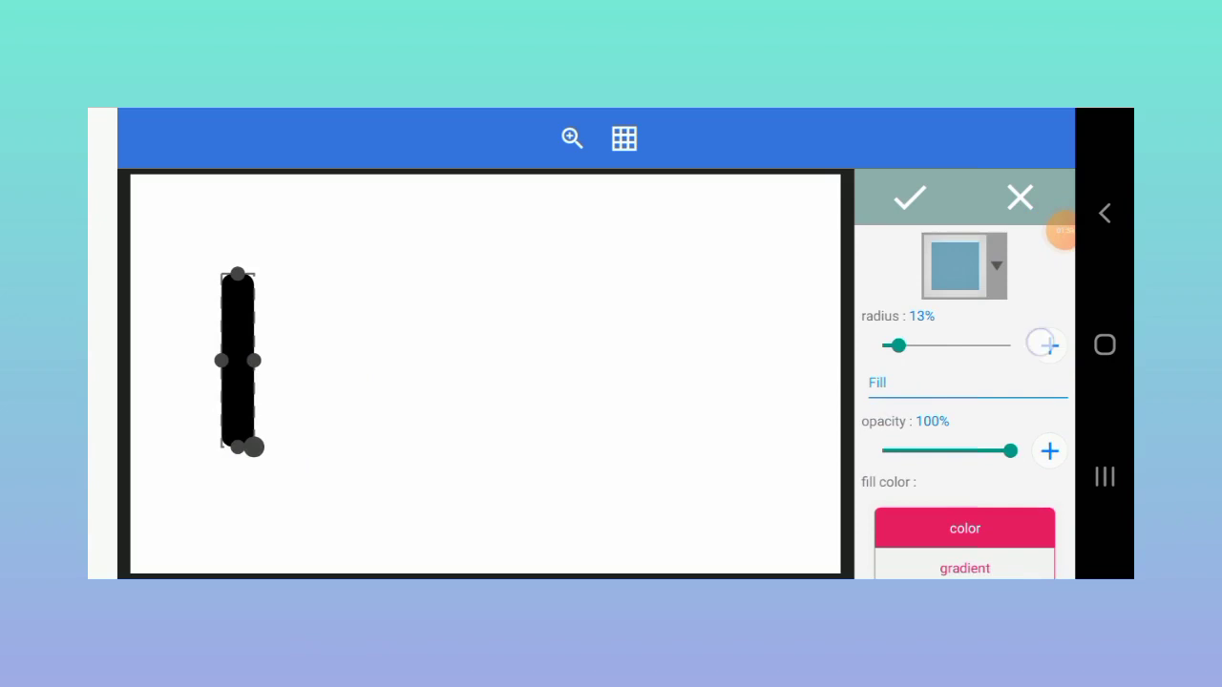
pyautogui.click(1050, 346)
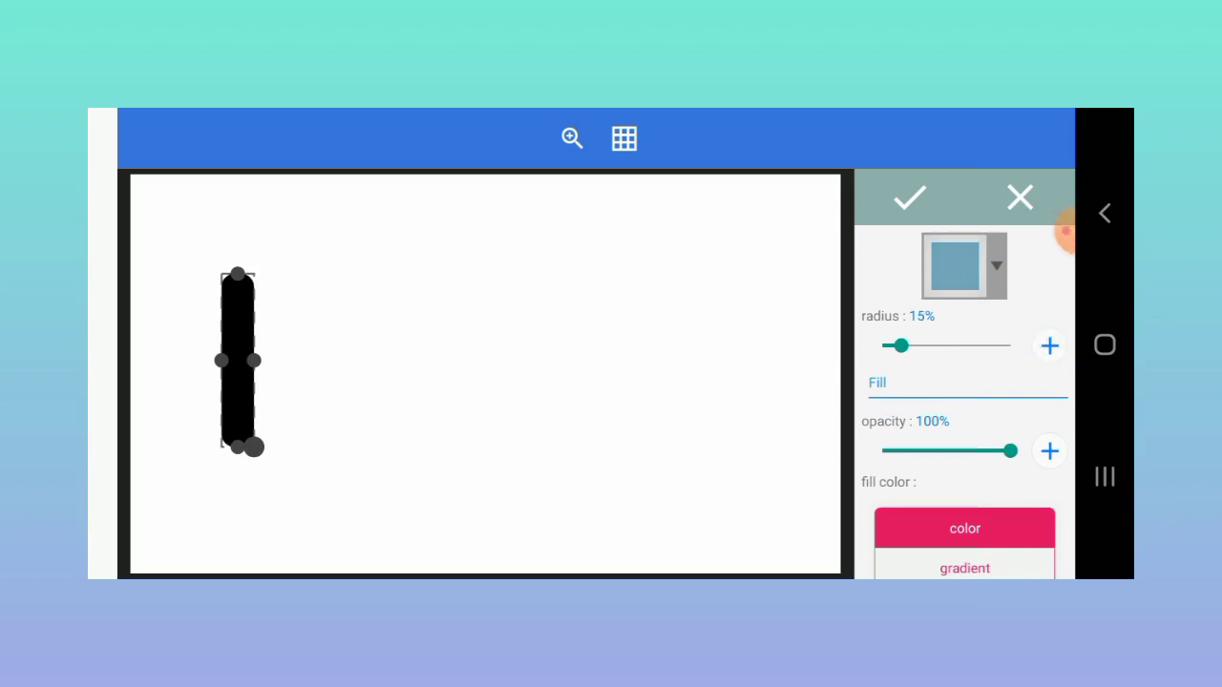
pyautogui.moveTo(253, 360); pyautogui.dragTo(258, 373)
pyautogui.moveTo(237, 447)
pyautogui.mouseDown()
pyautogui.moveTo(231, 435)
pyautogui.moveTo(248, 426)
pyautogui.mouseUp()
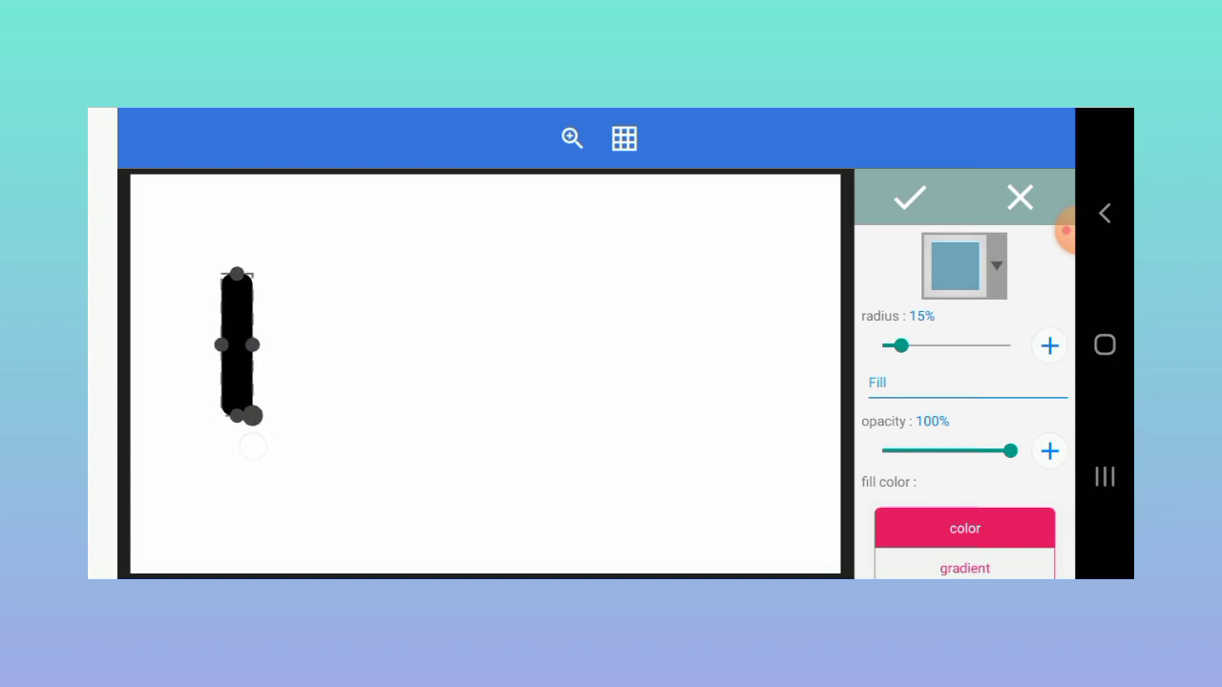
pyautogui.click(910, 198)
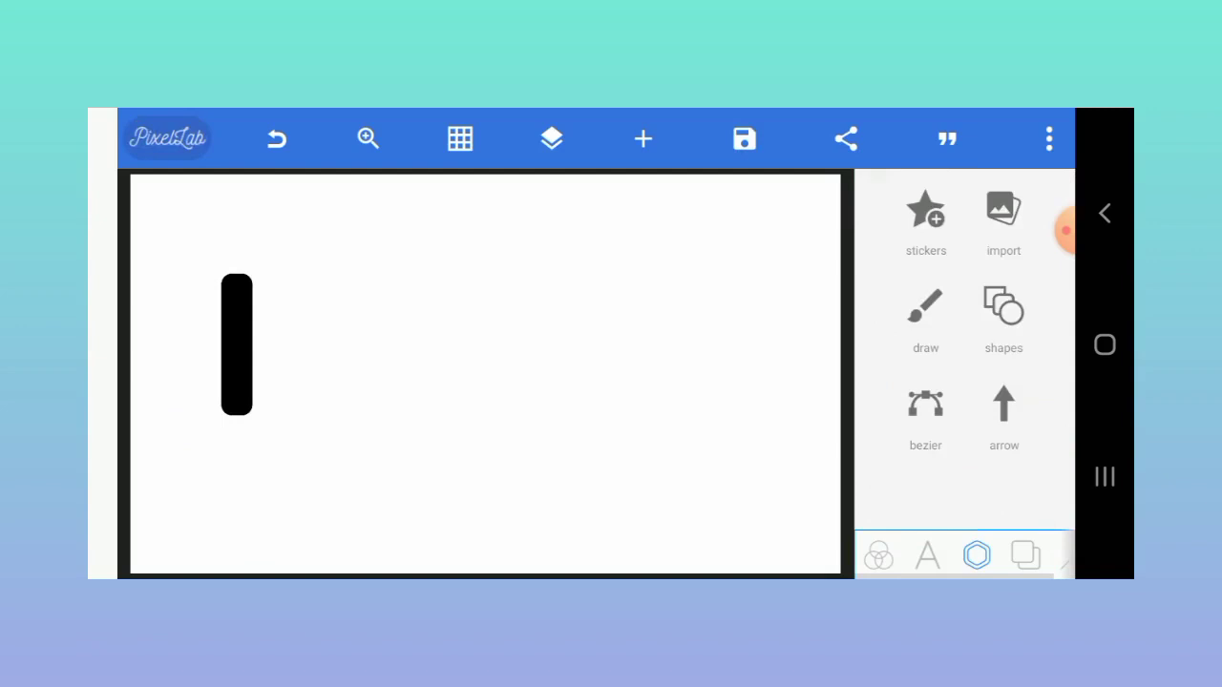
# Step: Move the bar slightly lower on the canvas
pyautogui.moveTo(1004, 429); pyautogui.dragTo(1003, 342)
pyautogui.click(1004, 411)
pyautogui.moveTo(237, 344); pyautogui.dragTo(236, 372)
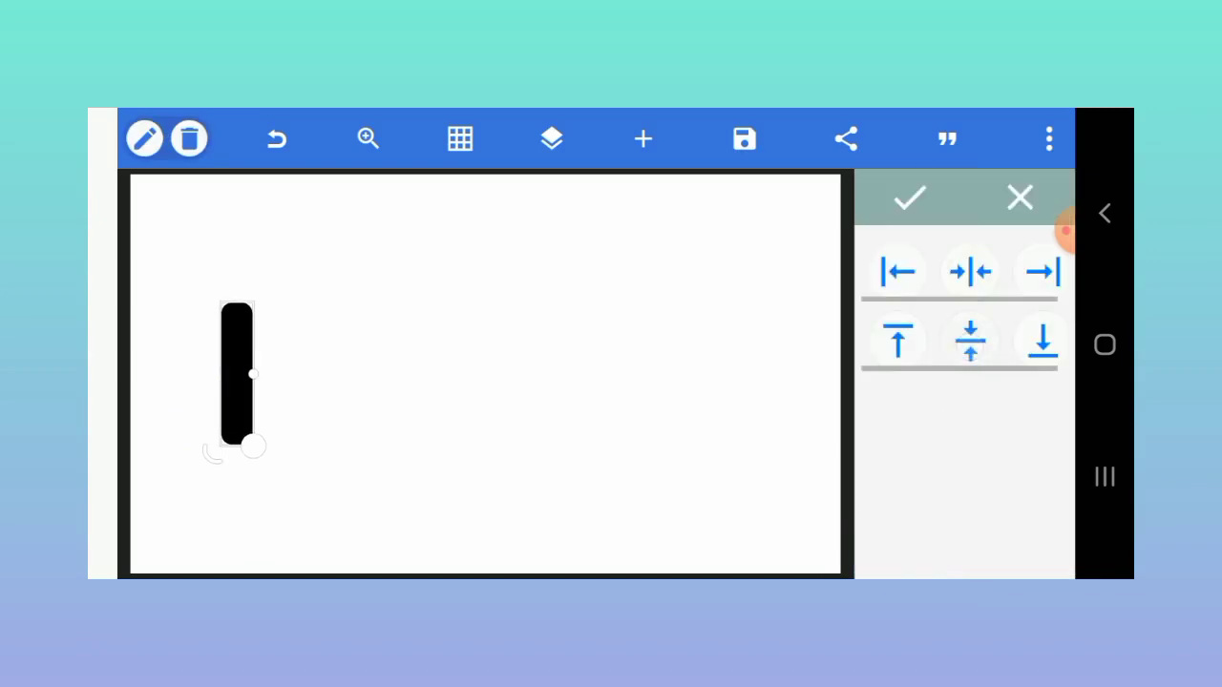
pyautogui.click(909, 197)
# Step: Add a diamond with 0% fill opacity and stroke width 37, its left corner touching the bar
pyautogui.click(1005, 311)
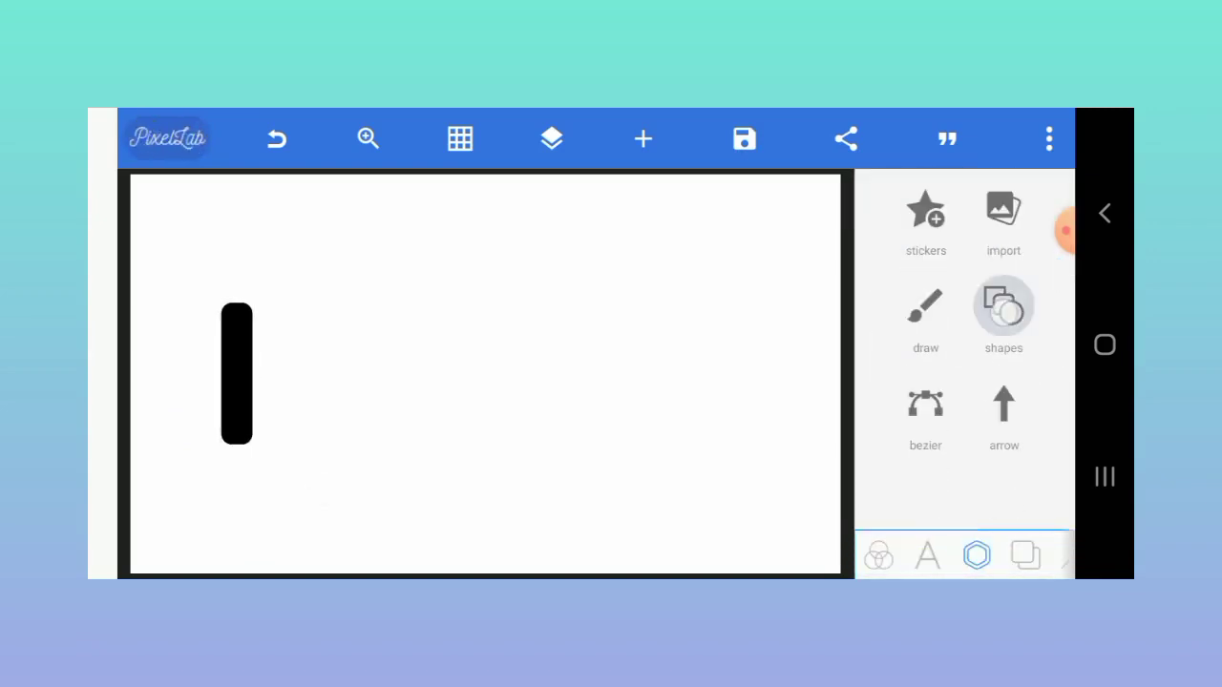
pyautogui.click(967, 274)
pyautogui.click(532, 385)
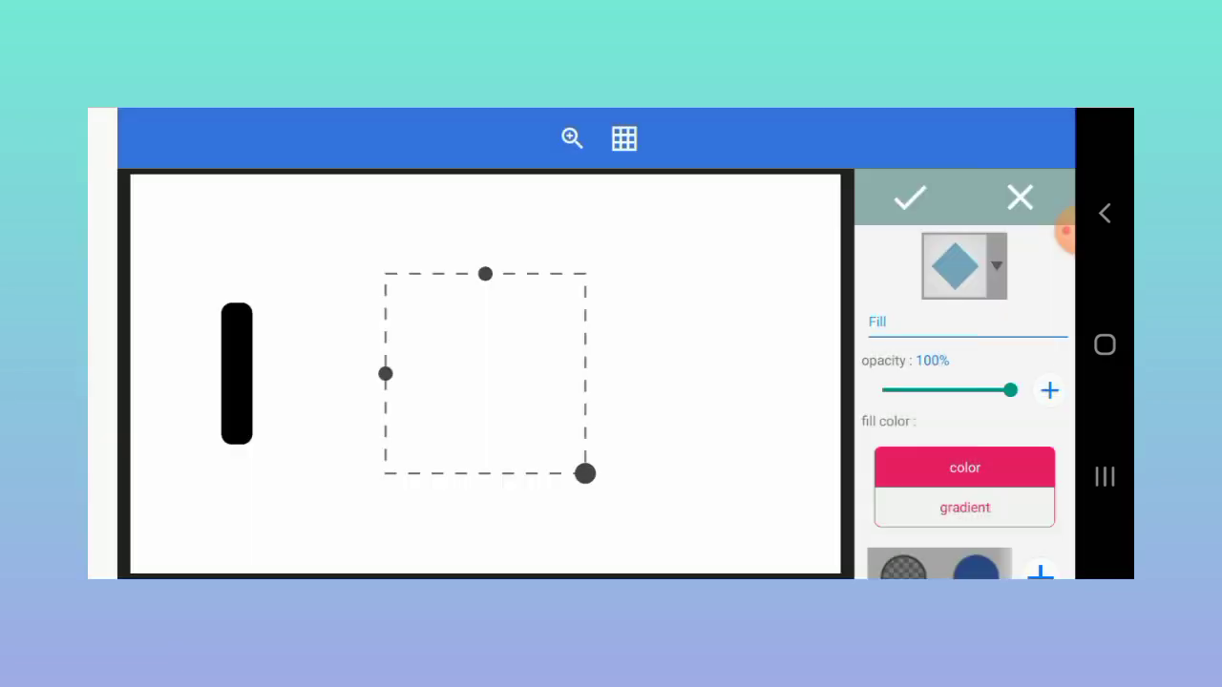
pyautogui.moveTo(1010, 390); pyautogui.dragTo(882, 389)
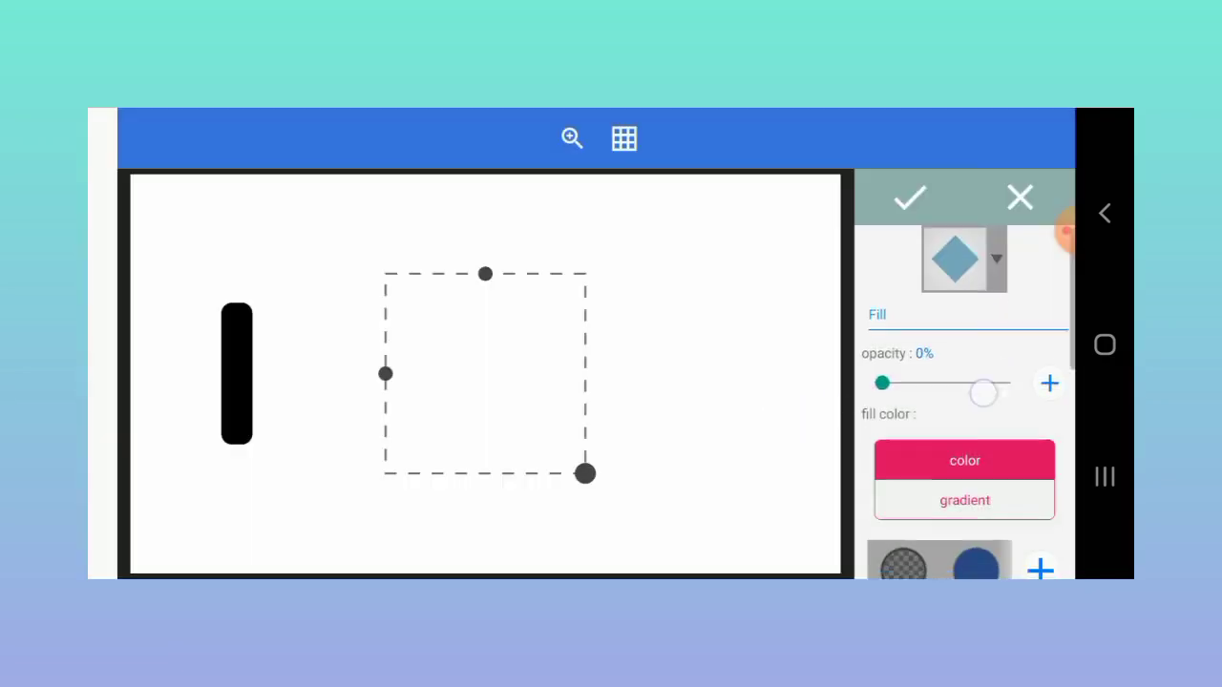
pyautogui.moveTo(965, 477); pyautogui.dragTo(965, 387)
pyautogui.moveTo(882, 463); pyautogui.dragTo(1010, 463)
pyautogui.moveTo(474, 417)
pyautogui.mouseDown()
pyautogui.moveTo(382, 426)
pyautogui.moveTo(333, 407)
pyautogui.mouseUp()
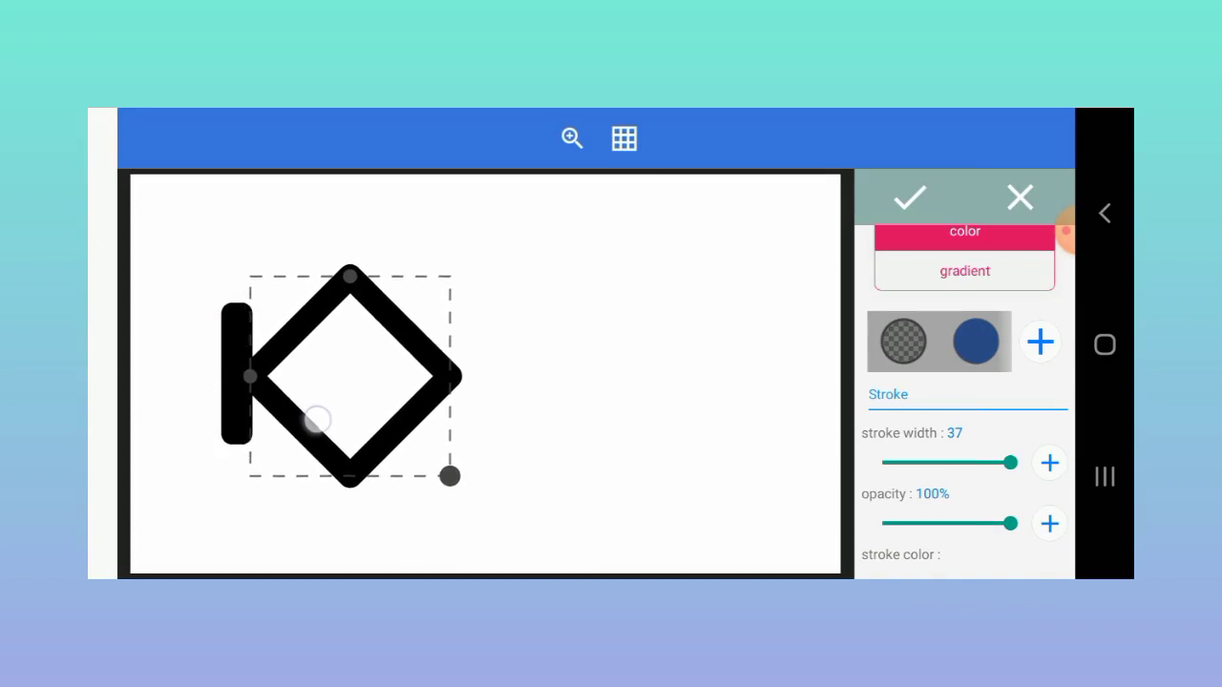
pyautogui.moveTo(308, 409); pyautogui.dragTo(313, 416)
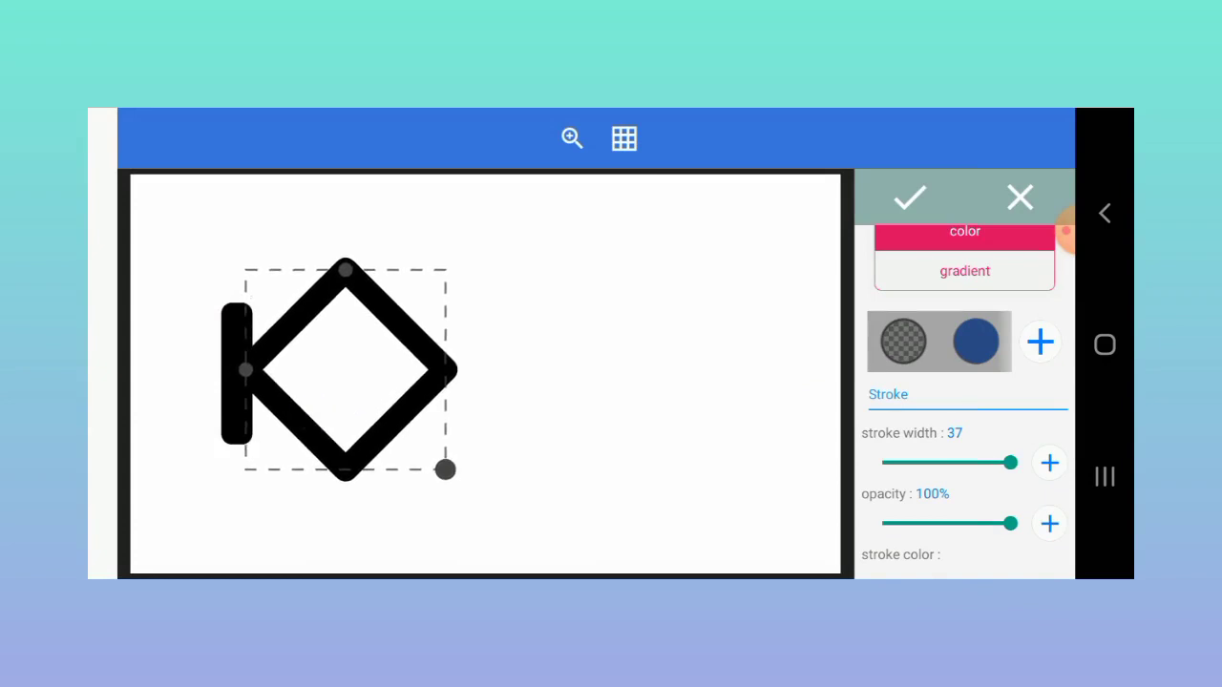
pyautogui.click(1050, 463)
# Step: Move the diamond layer beneath the bar in the layers list
pyautogui.click(910, 198)
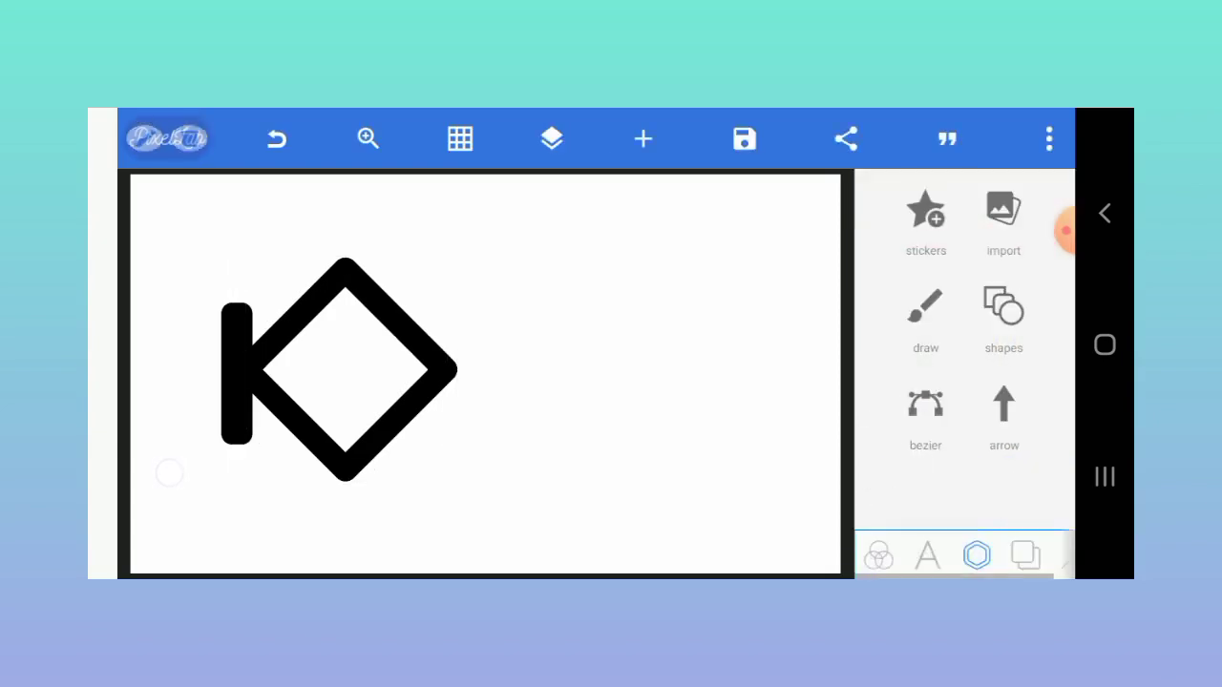
pyautogui.click(552, 138)
pyautogui.moveTo(137, 215); pyautogui.dragTo(138, 315)
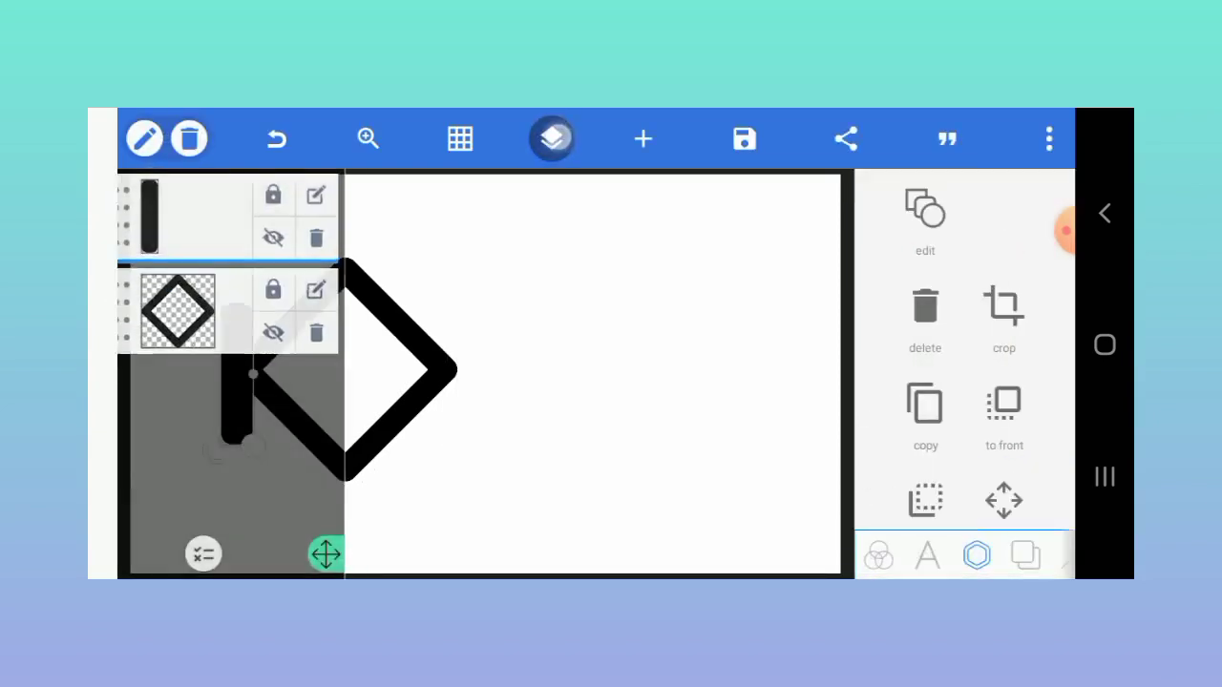
pyautogui.click(552, 139)
# Step: Stretch the bar taller and make it slightly narrower
pyautogui.click(926, 208)
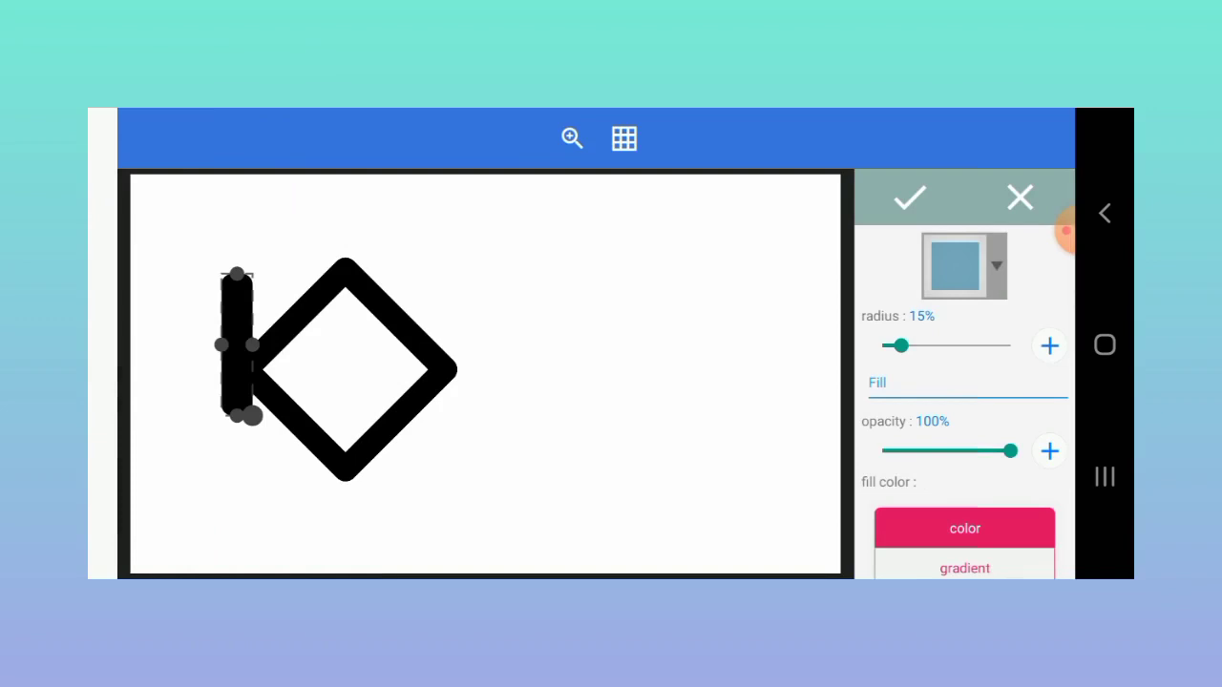
pyautogui.moveTo(252, 415); pyautogui.dragTo(256, 454)
pyautogui.moveTo(253, 364); pyautogui.dragTo(250, 364)
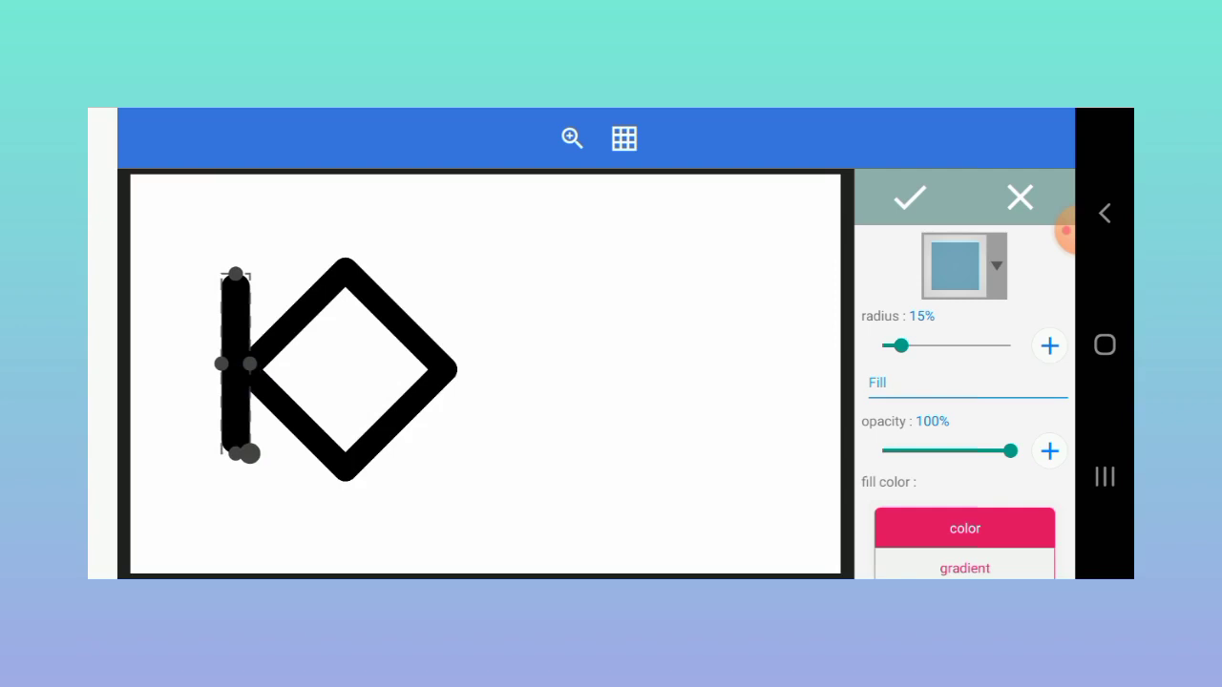
pyautogui.click(910, 197)
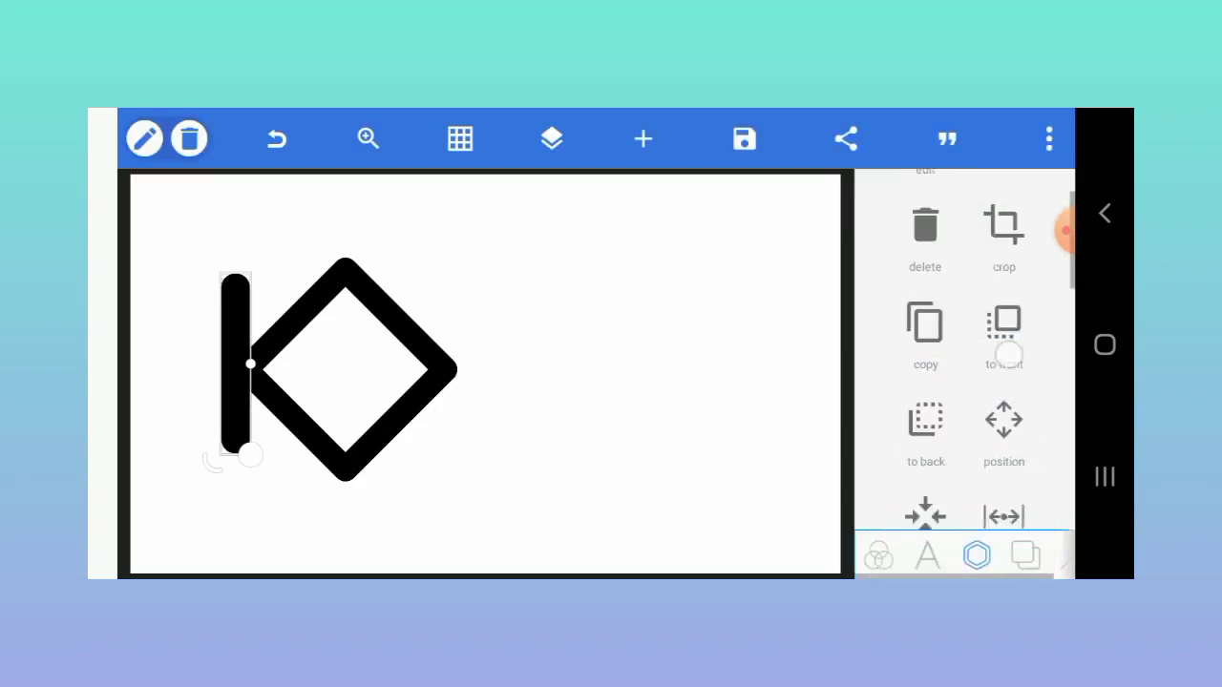
# Step: Centre the bar vertically relative to the diamond
pyautogui.click(925, 466)
pyautogui.click(970, 339)
pyautogui.click(909, 198)
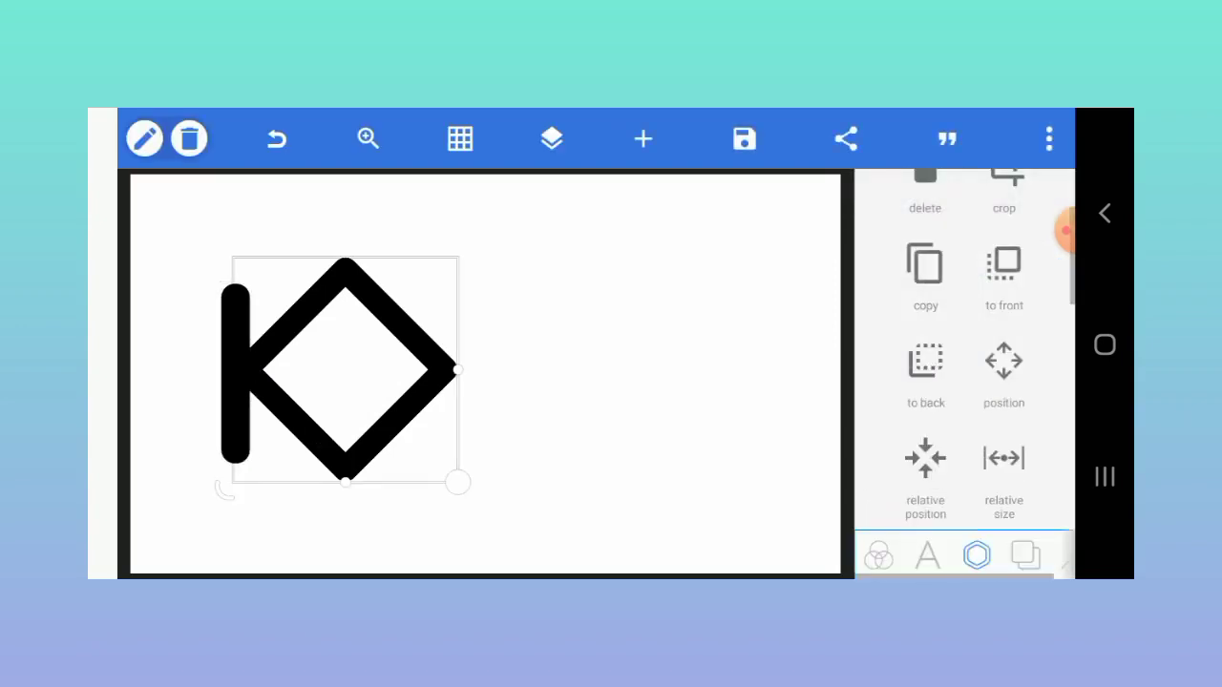
pyautogui.click(925, 466)
pyautogui.click(910, 197)
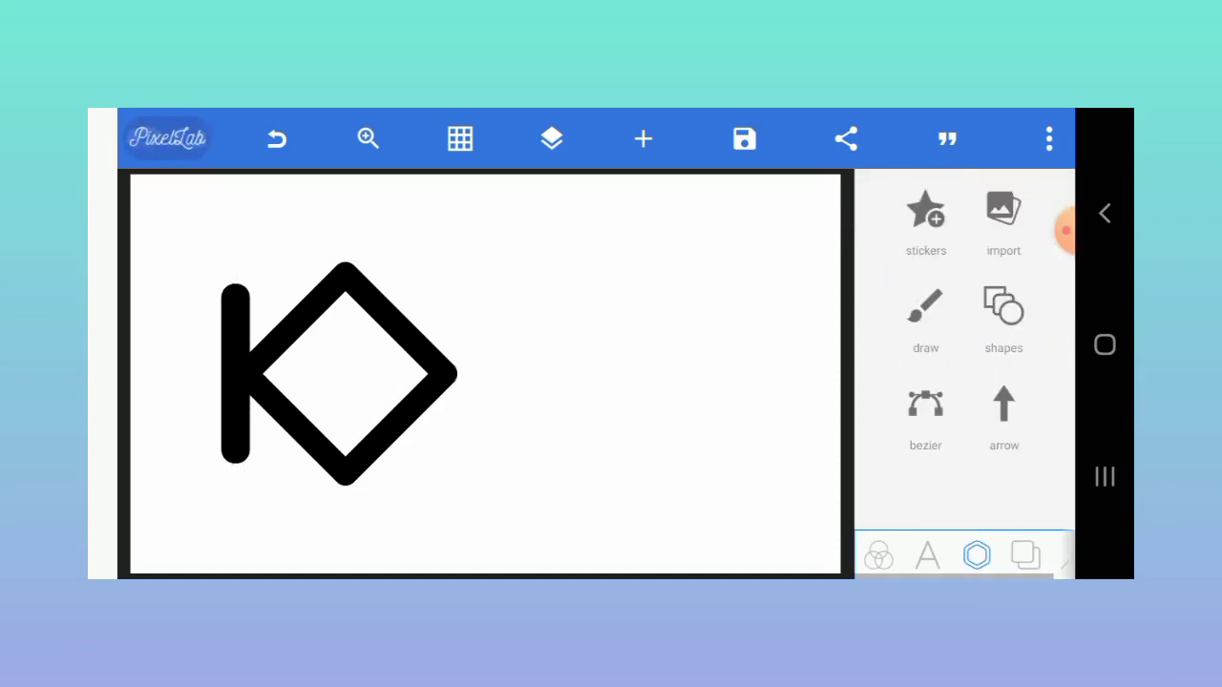
# Step: Add a small black-filled circle inside the diamond
pyautogui.click(1003, 305)
pyautogui.click(964, 264)
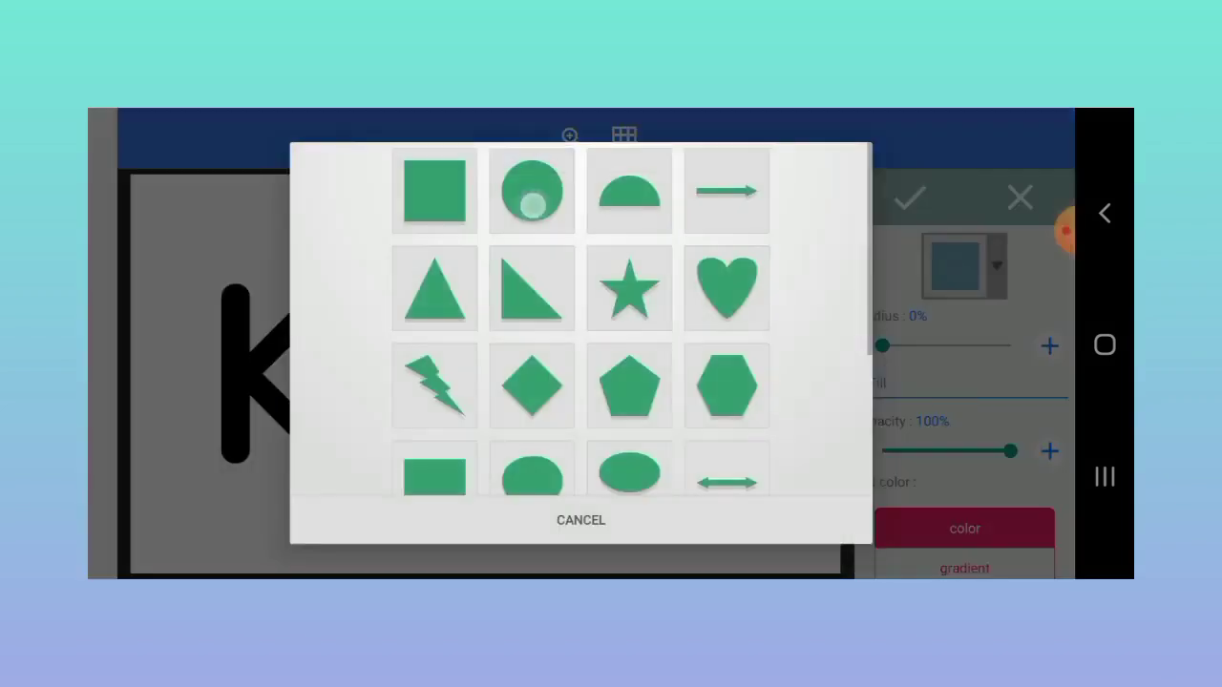
pyautogui.click(526, 196)
pyautogui.moveTo(584, 471); pyautogui.dragTo(468, 406)
pyautogui.moveTo(420, 328); pyautogui.dragTo(344, 390)
pyautogui.moveTo(406, 449)
pyautogui.mouseDown()
pyautogui.moveTo(376, 469)
pyautogui.moveTo(363, 401)
pyautogui.mouseUp()
pyautogui.moveTo(999, 517); pyautogui.dragTo(999, 369)
pyautogui.moveTo(993, 430); pyautogui.dragTo(888, 430)
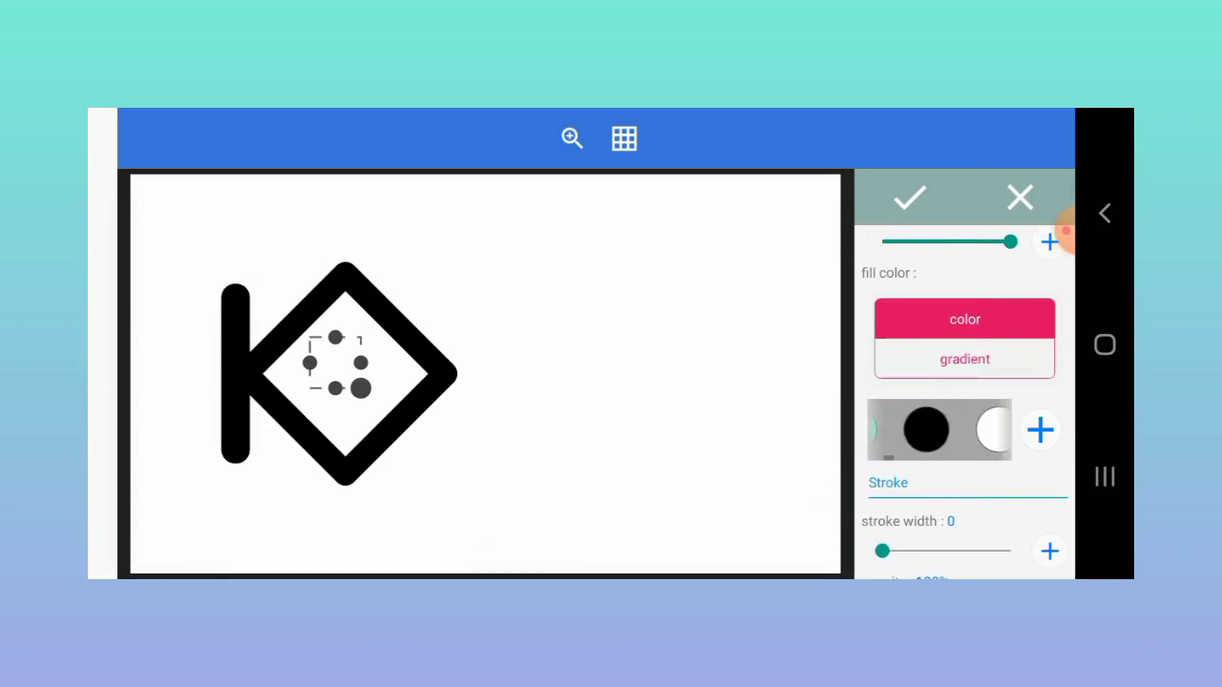
pyautogui.click(925, 430)
pyautogui.click(910, 197)
# Step: Centre the circle in the diamond and nudge it slightly right
pyautogui.moveTo(964, 497); pyautogui.dragTo(964, 387)
pyautogui.click(922, 485)
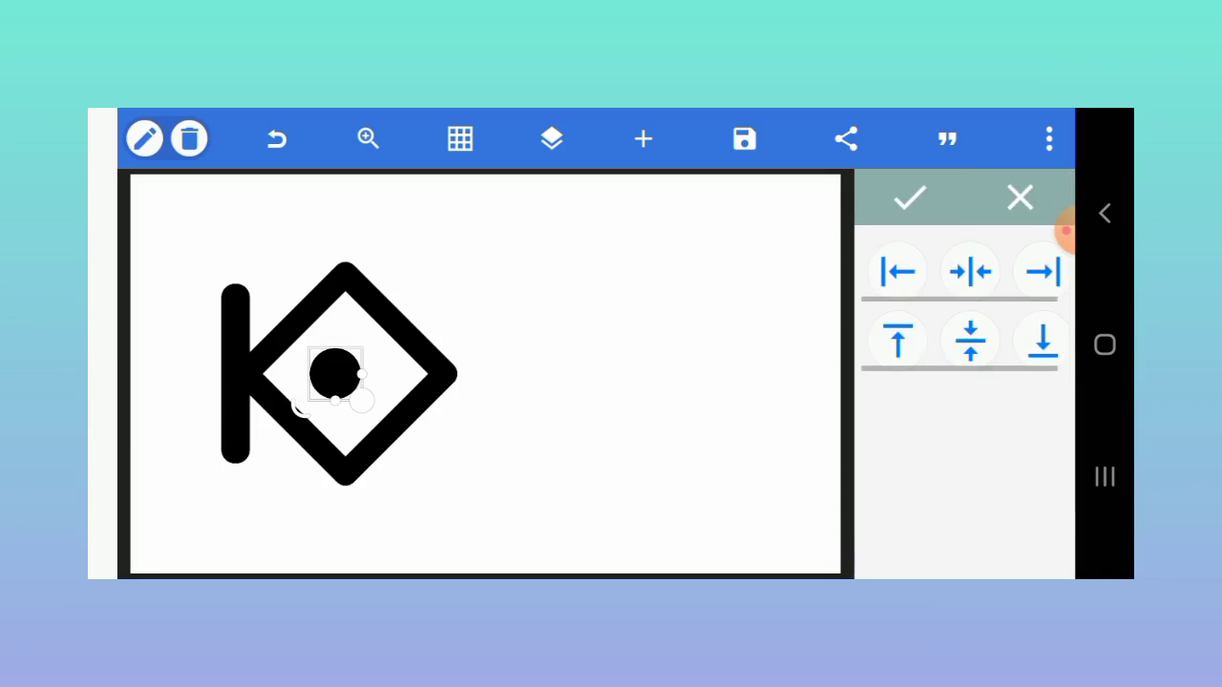
pyautogui.click(910, 197)
pyautogui.click(1002, 341)
pyautogui.click(970, 333)
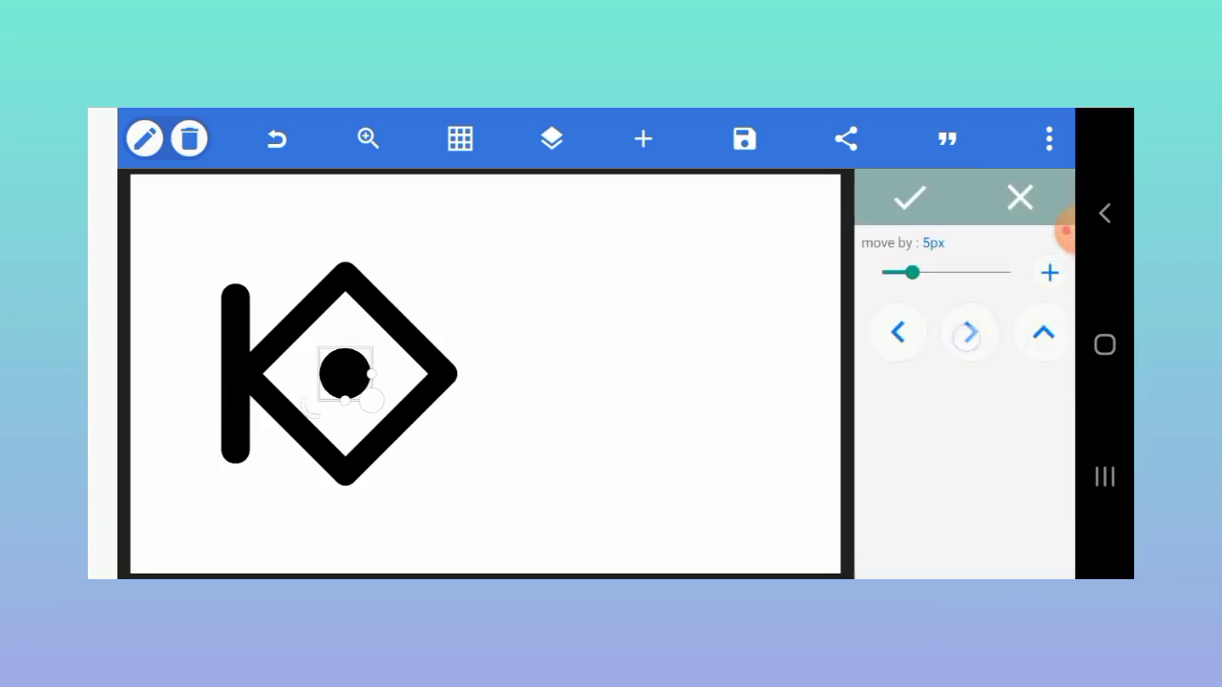
pyautogui.click(910, 198)
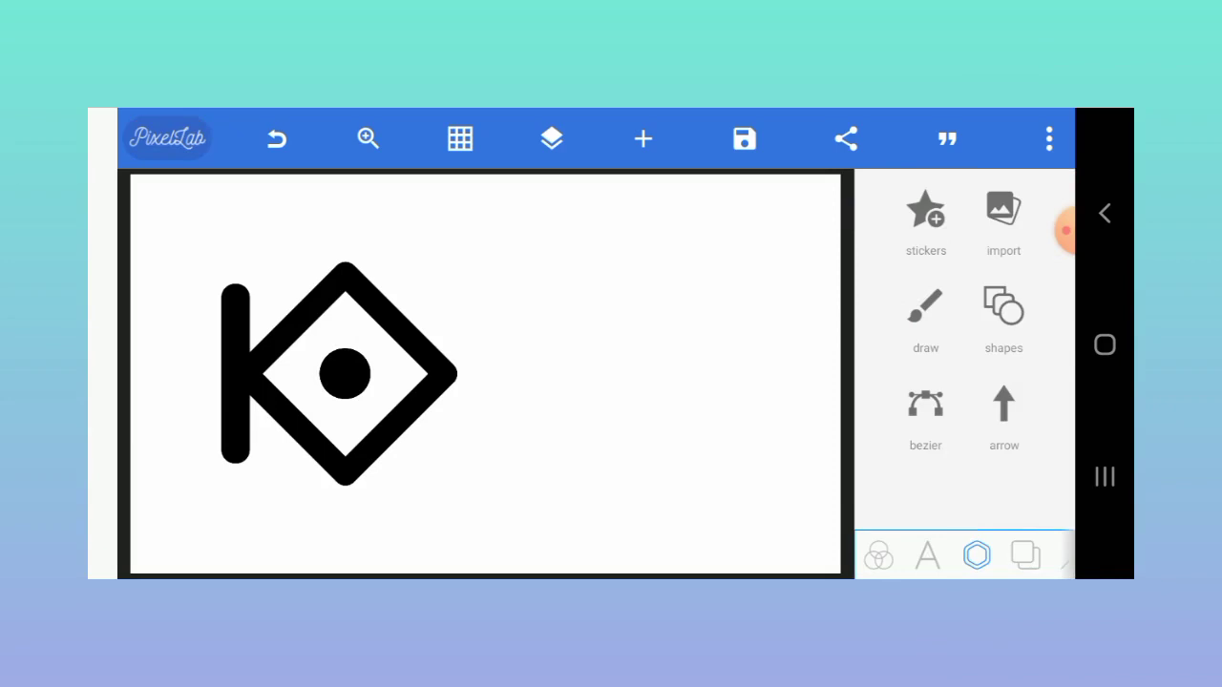
# Step: Add a second diamond shape over the first diamond's right corner
pyautogui.click(1004, 307)
pyautogui.click(955, 267)
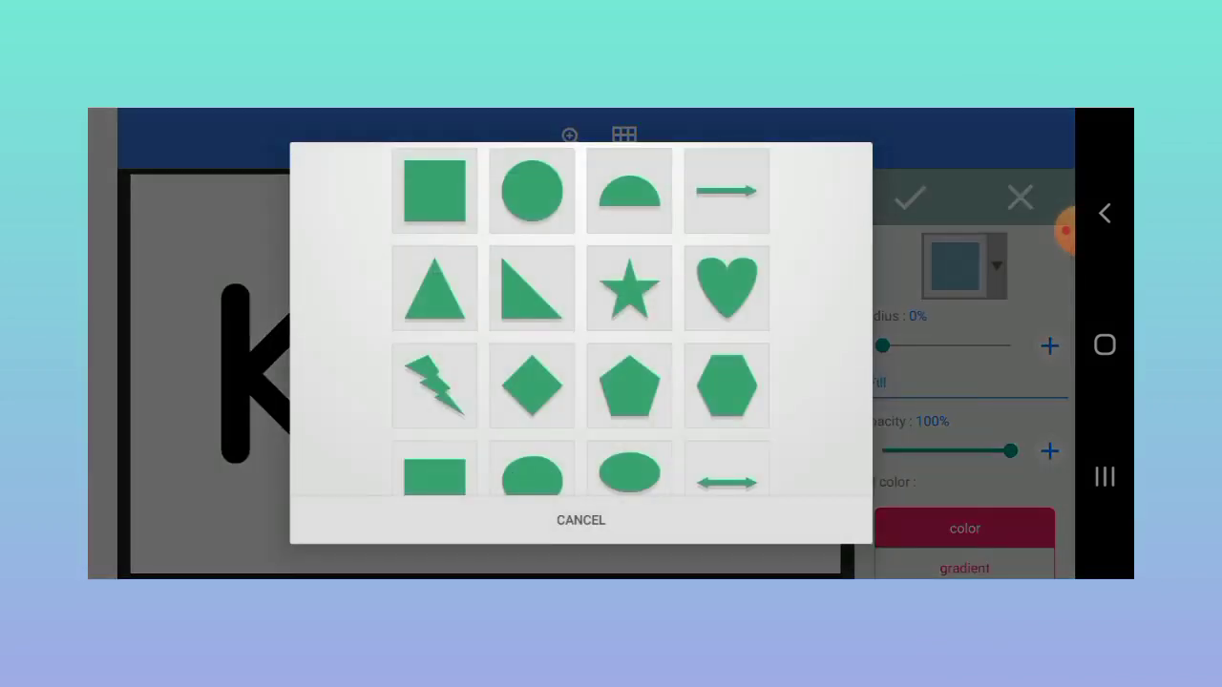
pyautogui.moveTo(412, 417); pyautogui.dragTo(411, 341)
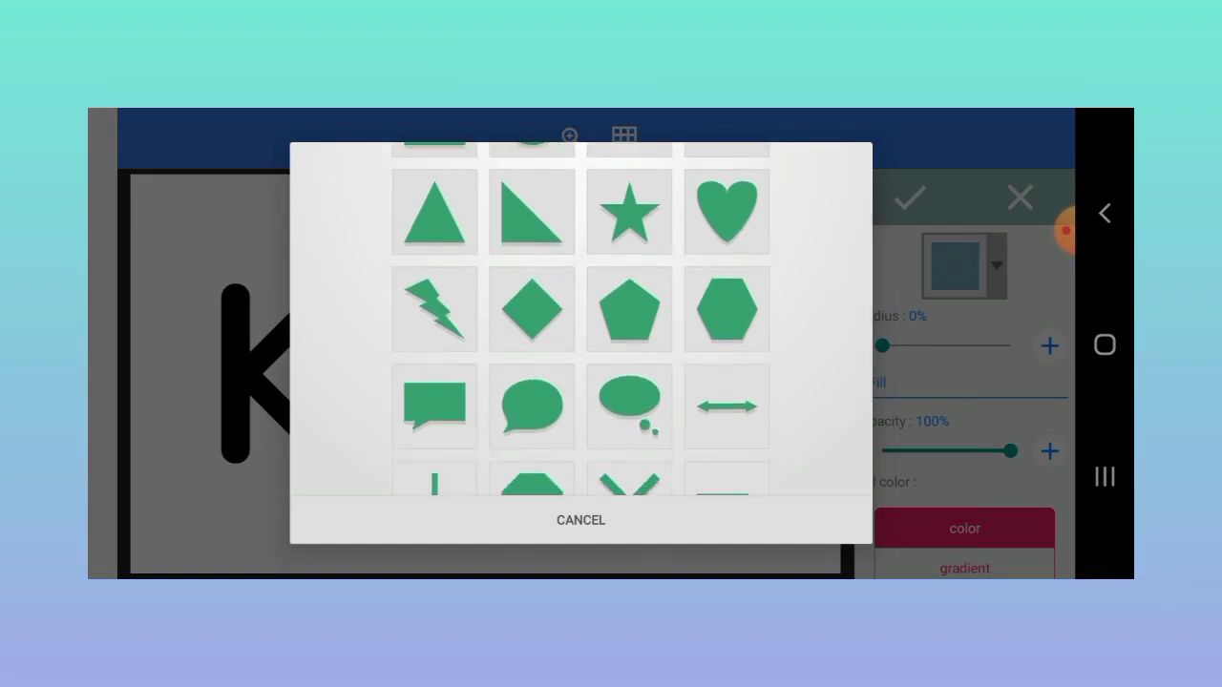
pyautogui.click(532, 322)
pyautogui.click(910, 197)
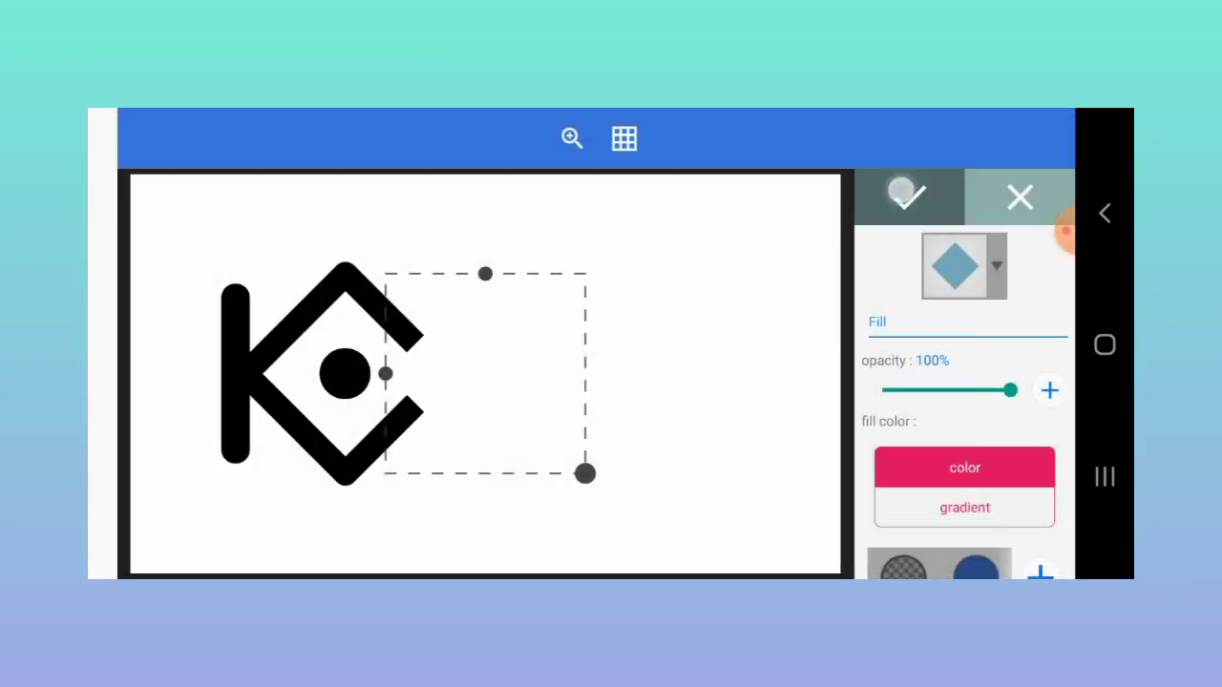
# Step: Check all logo layers and merge them into one object
pyautogui.click(552, 138)
pyautogui.click(310, 216)
pyautogui.click(313, 500)
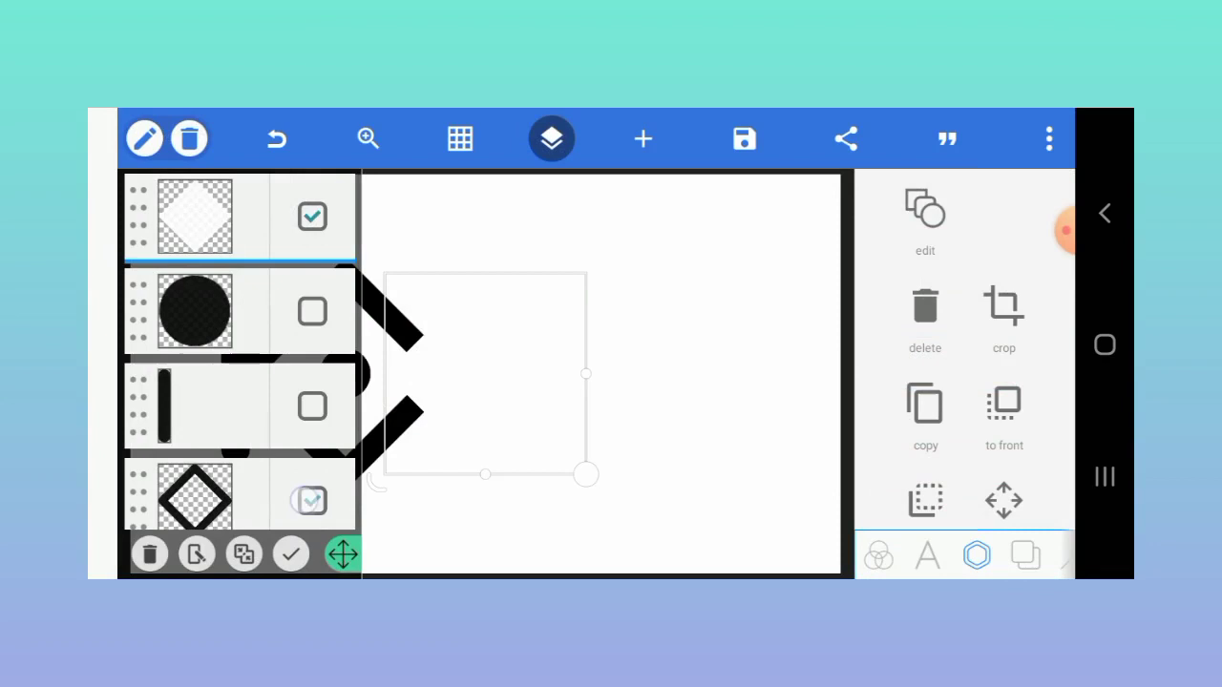
pyautogui.moveTo(191, 430); pyautogui.dragTo(191, 406)
pyautogui.click(243, 554)
pyautogui.click(817, 403)
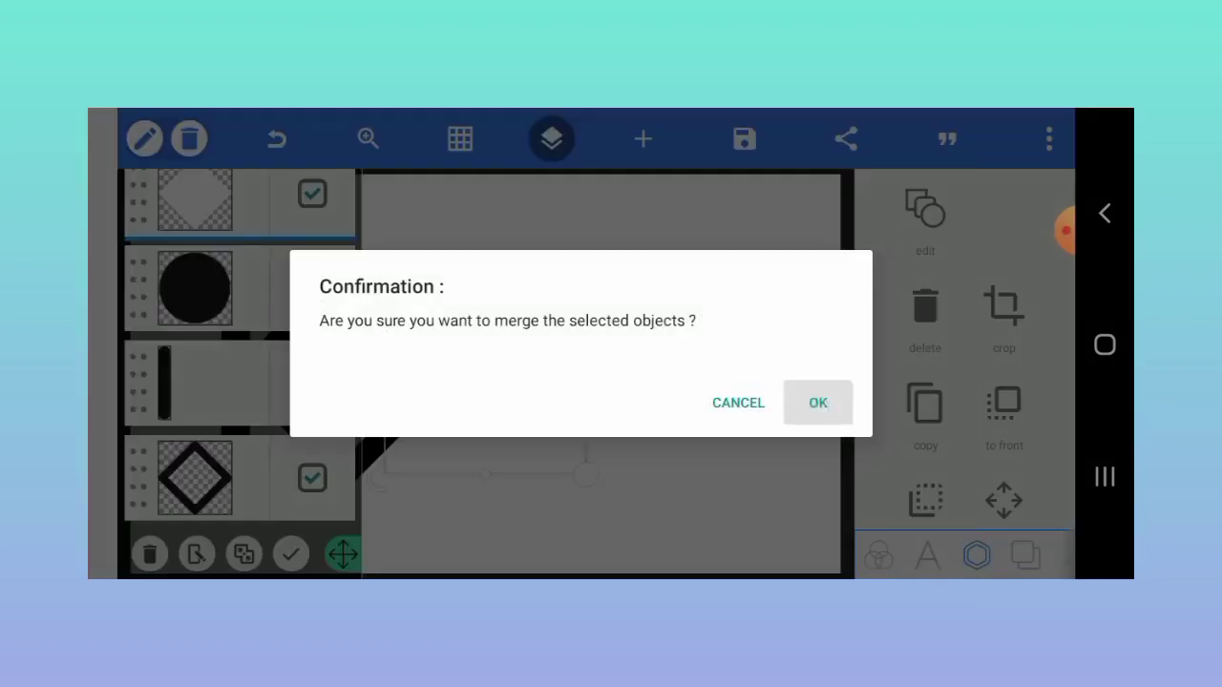
pyautogui.click(551, 138)
# Step: Enable Erase Color with tolerance around 29 to clear the white
pyautogui.moveTo(1004, 372); pyautogui.dragTo(1004, 196)
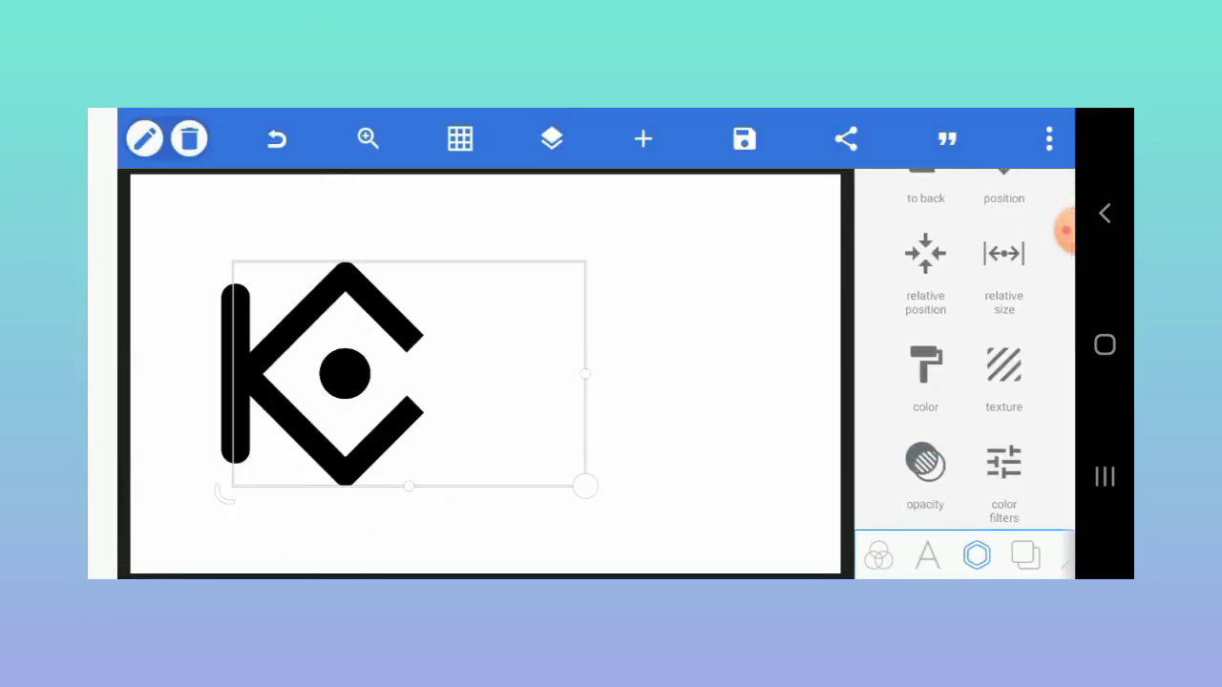
pyautogui.moveTo(1003, 401); pyautogui.dragTo(1004, 276)
pyautogui.moveTo(1003, 430); pyautogui.dragTo(1004, 267)
pyautogui.click(1003, 375)
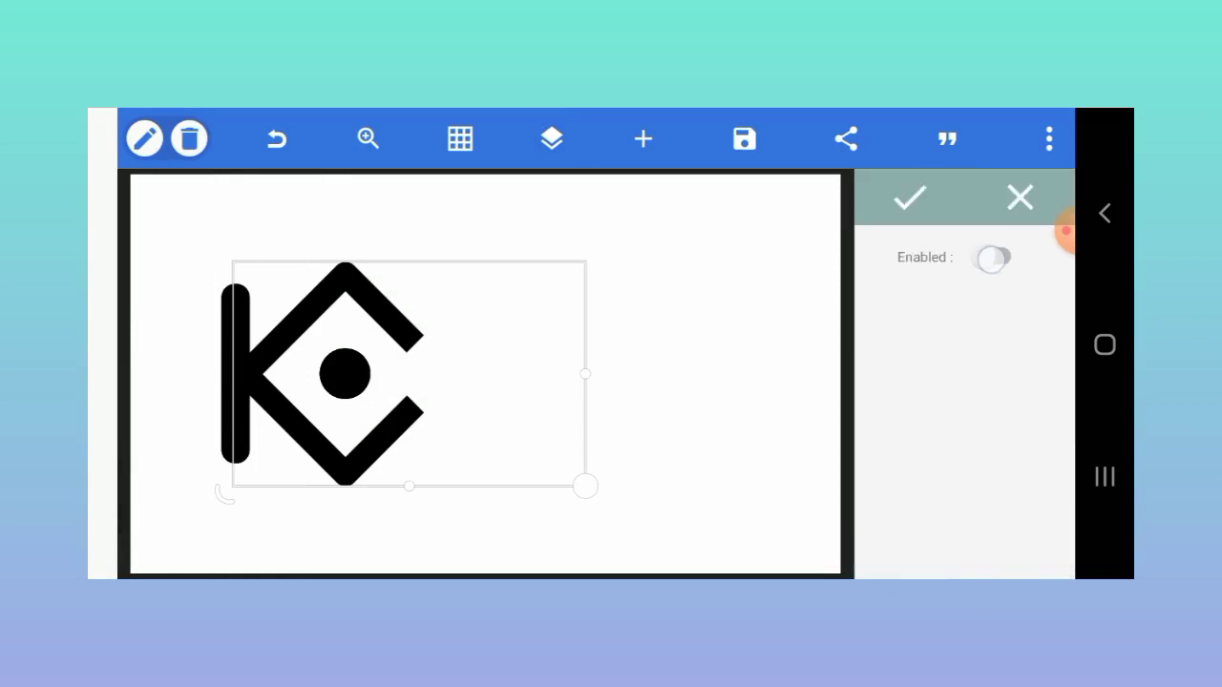
pyautogui.click(1001, 257)
pyautogui.moveTo(914, 429); pyautogui.dragTo(969, 429)
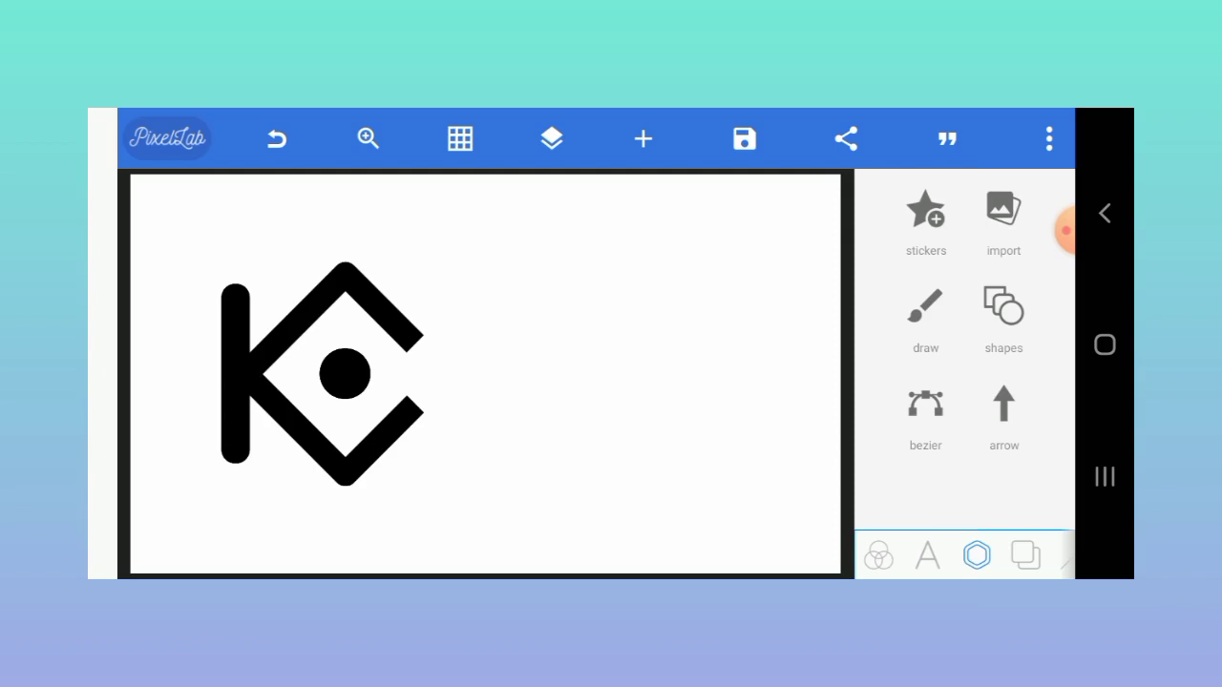
# Step: Start a Bezier path, deleting an unwanted line drawn across the dot
pyautogui.click(925, 406)
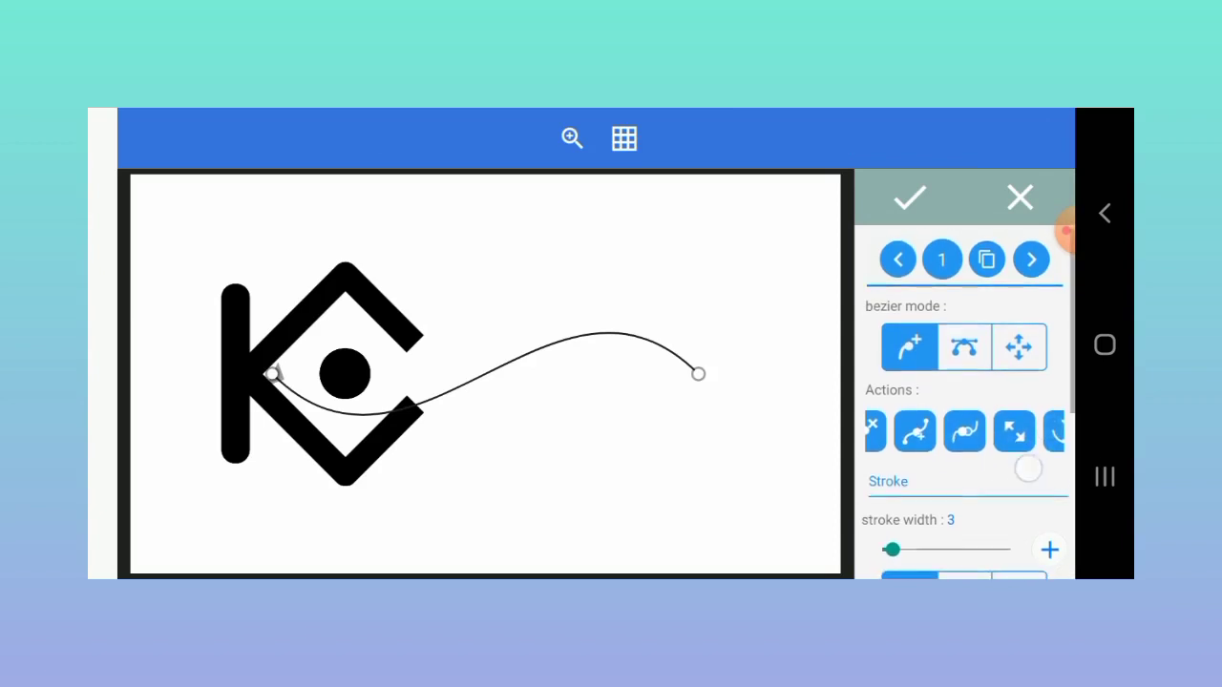
pyautogui.scroll(-1, 1028, 467)
pyautogui.click(866, 431)
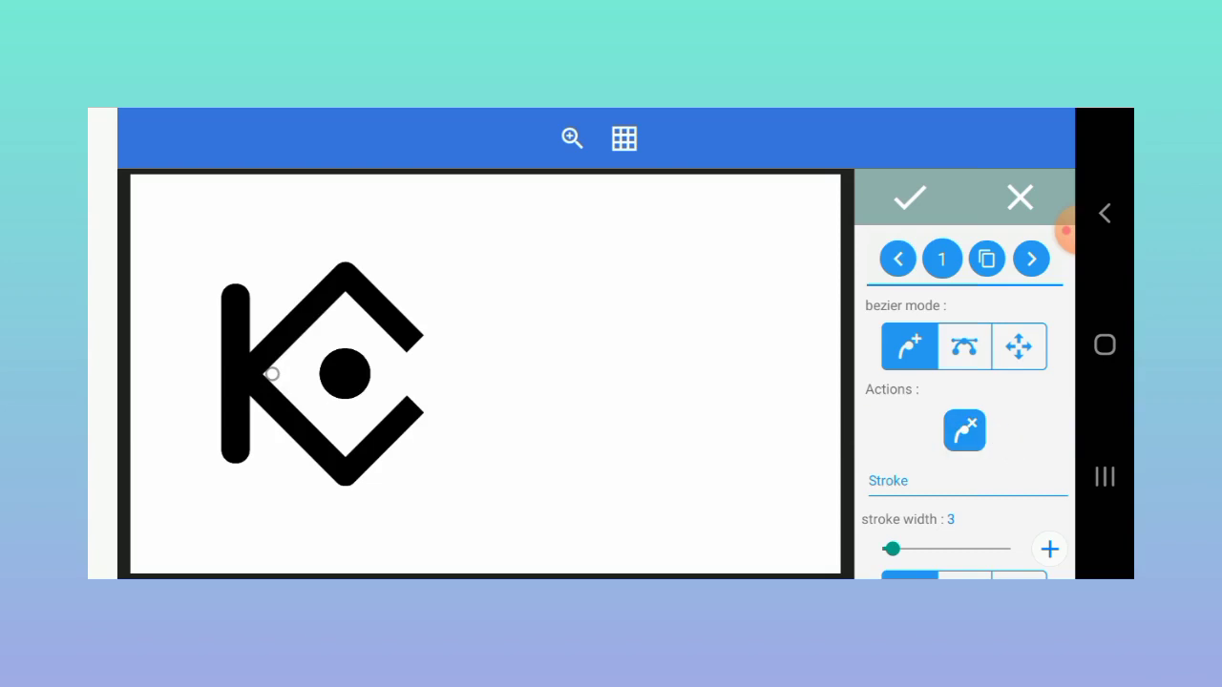
pyautogui.moveTo(272, 374); pyautogui.dragTo(417, 342)
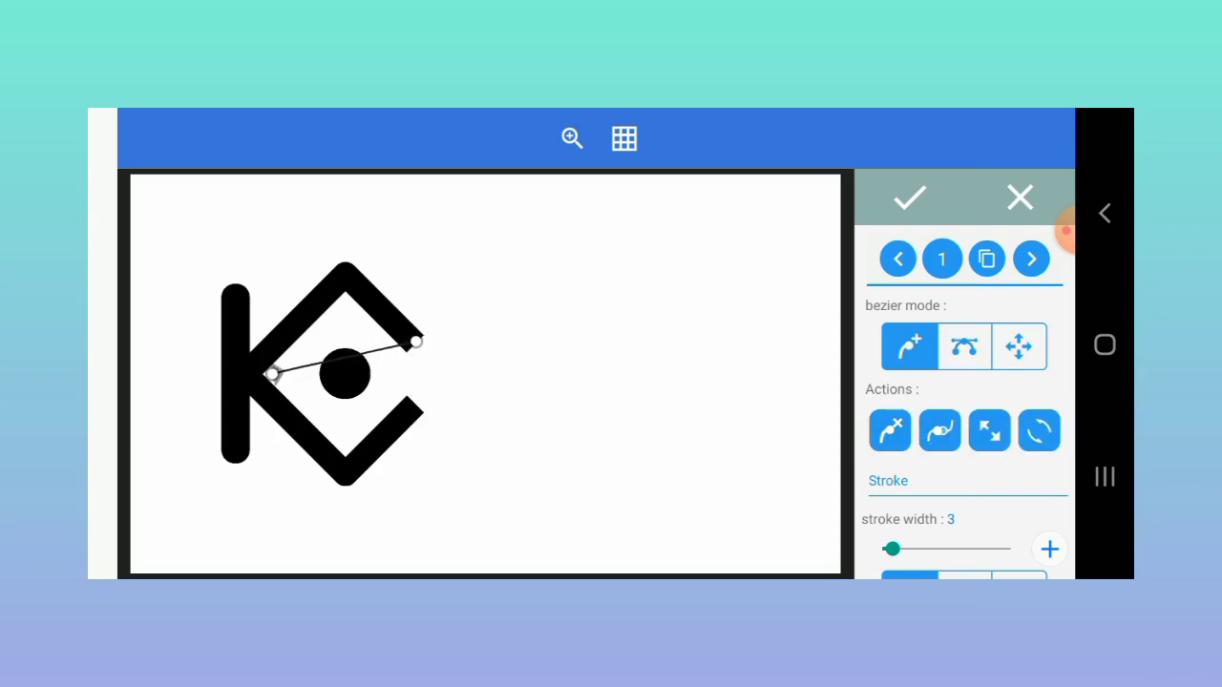
pyautogui.click(1018, 347)
pyautogui.click(888, 432)
pyautogui.click(960, 353)
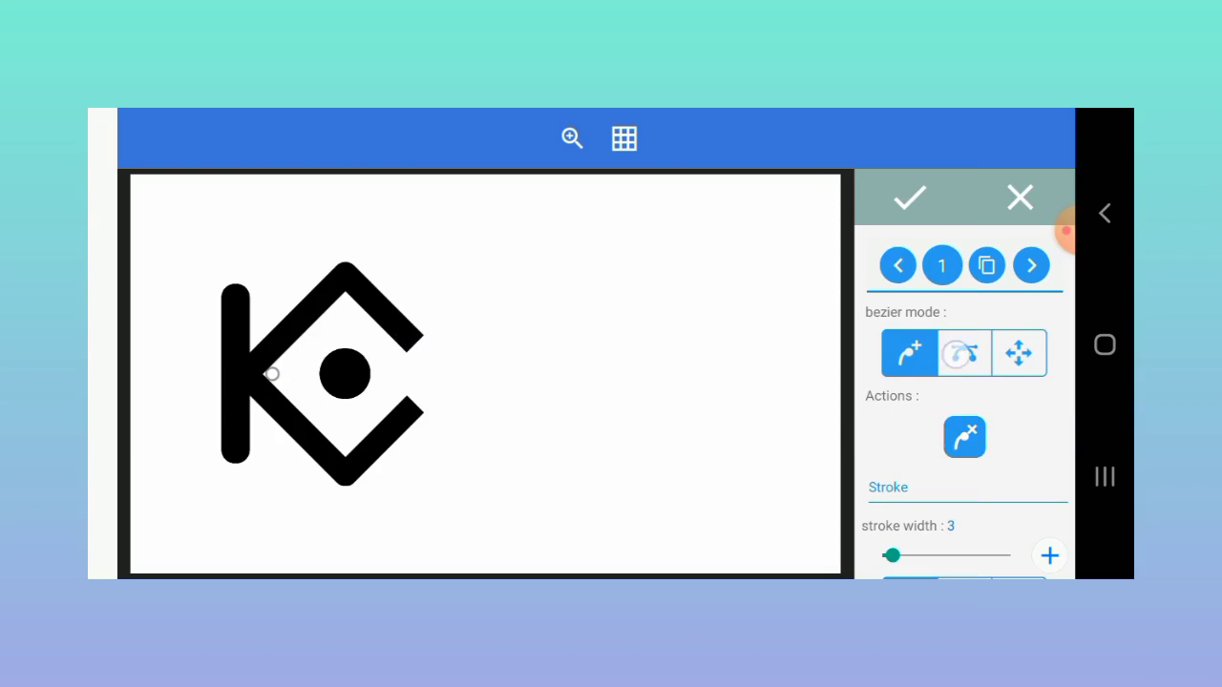
pyautogui.click(1018, 351)
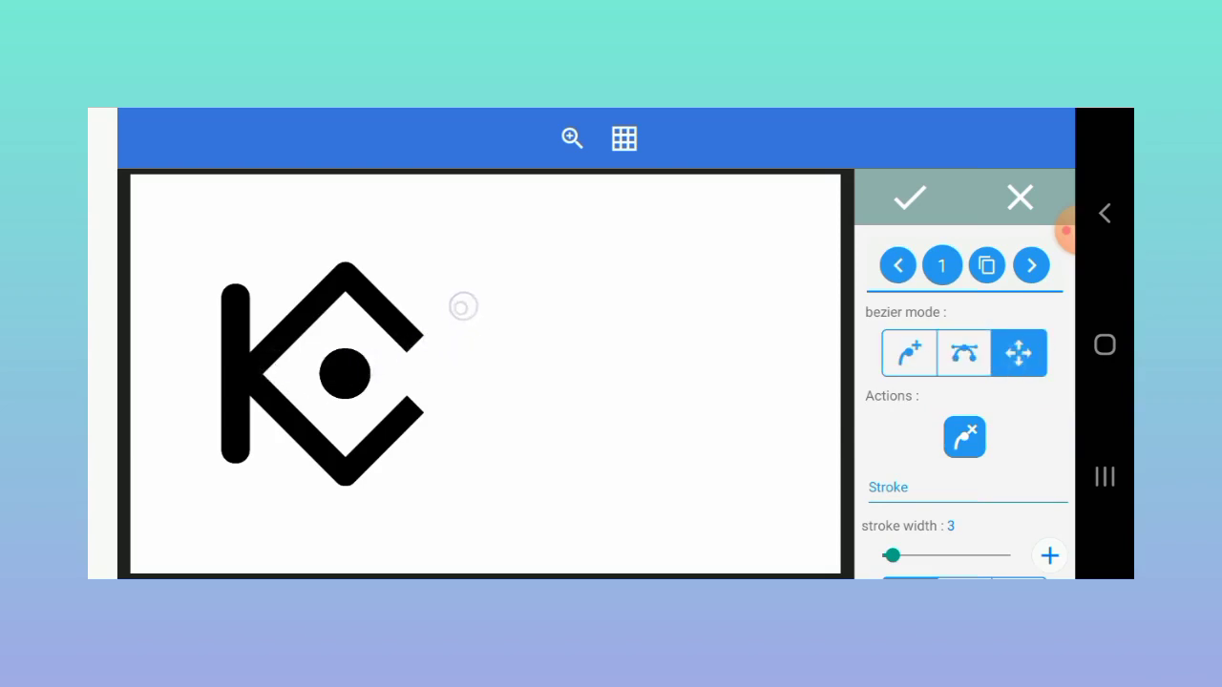
pyautogui.click(909, 353)
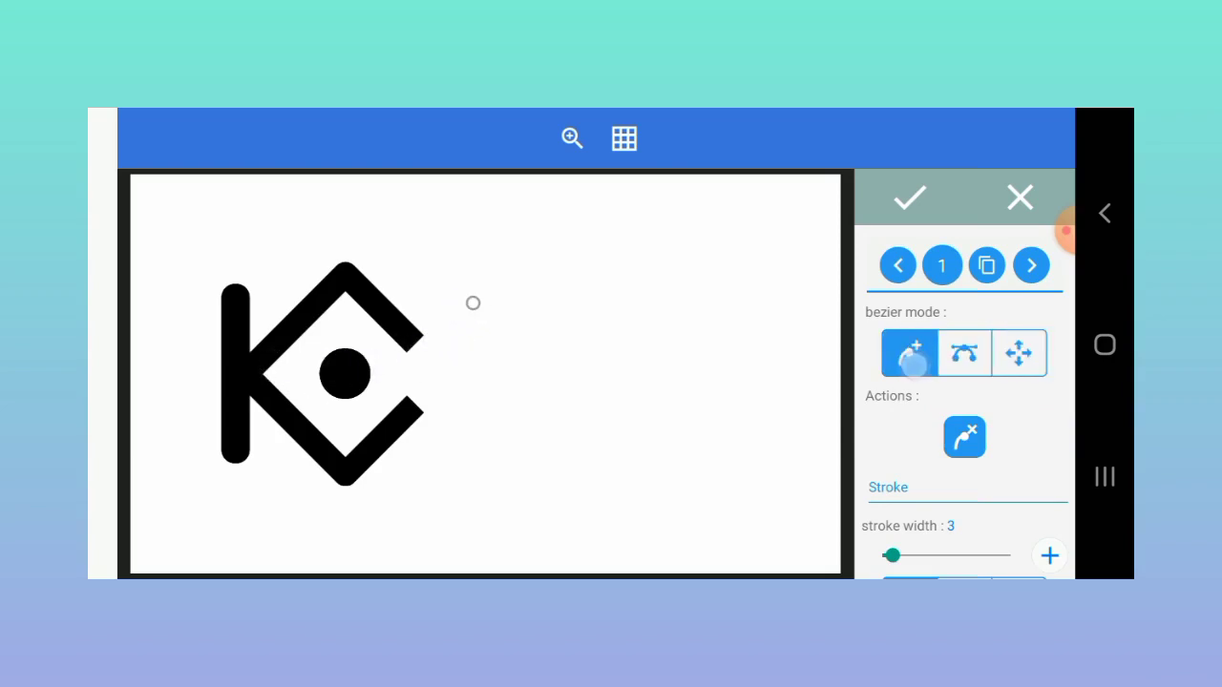
# Step: Add a second point, close the path and bend it into a black leaf
pyautogui.click(456, 349)
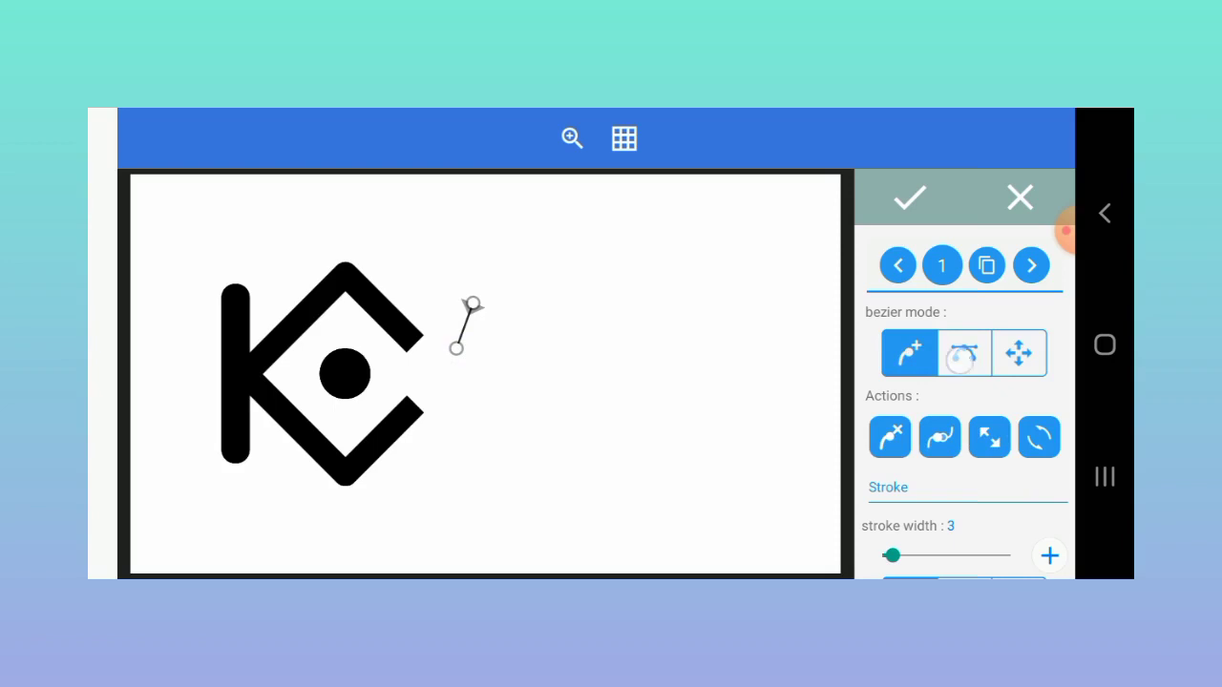
pyautogui.click(965, 354)
pyautogui.moveTo(456, 349)
pyautogui.mouseDown()
pyautogui.moveTo(505, 383)
pyautogui.moveTo(548, 354)
pyautogui.moveTo(573, 311)
pyautogui.moveTo(541, 304)
pyautogui.mouseUp()
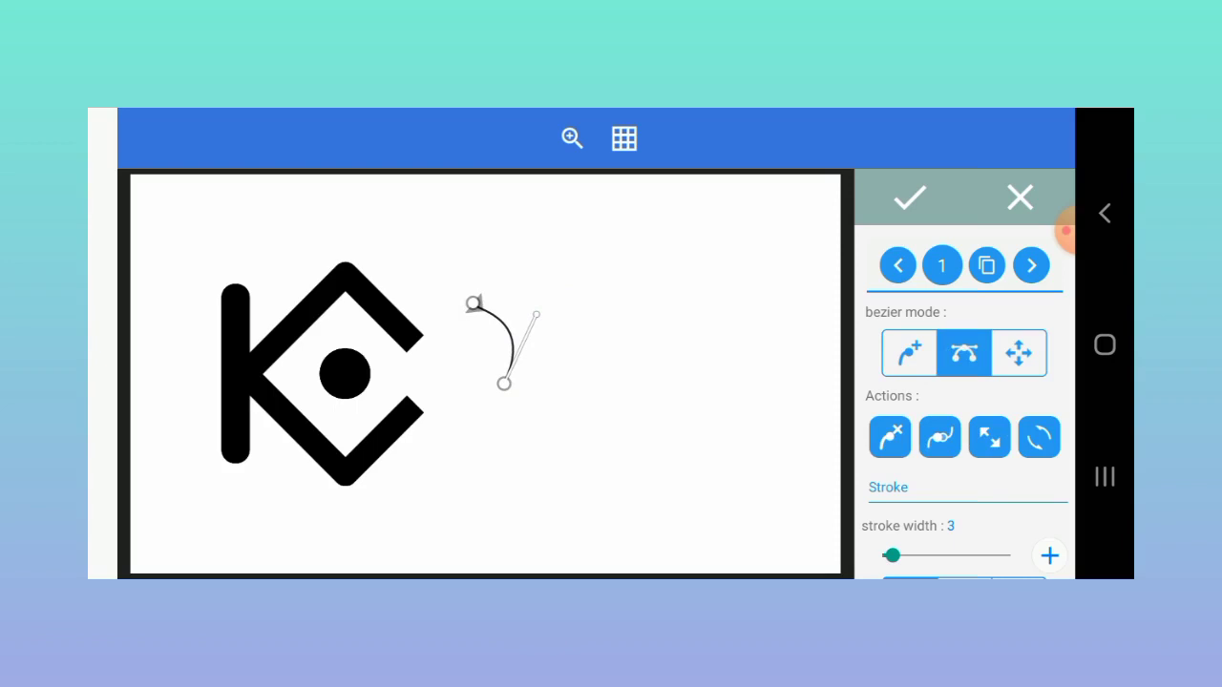
pyautogui.click(940, 437)
pyautogui.moveTo(478, 469)
pyautogui.mouseDown()
pyautogui.moveTo(450, 373)
pyautogui.moveTo(480, 354)
pyautogui.mouseUp()
pyautogui.scroll(-10, 964, 430)
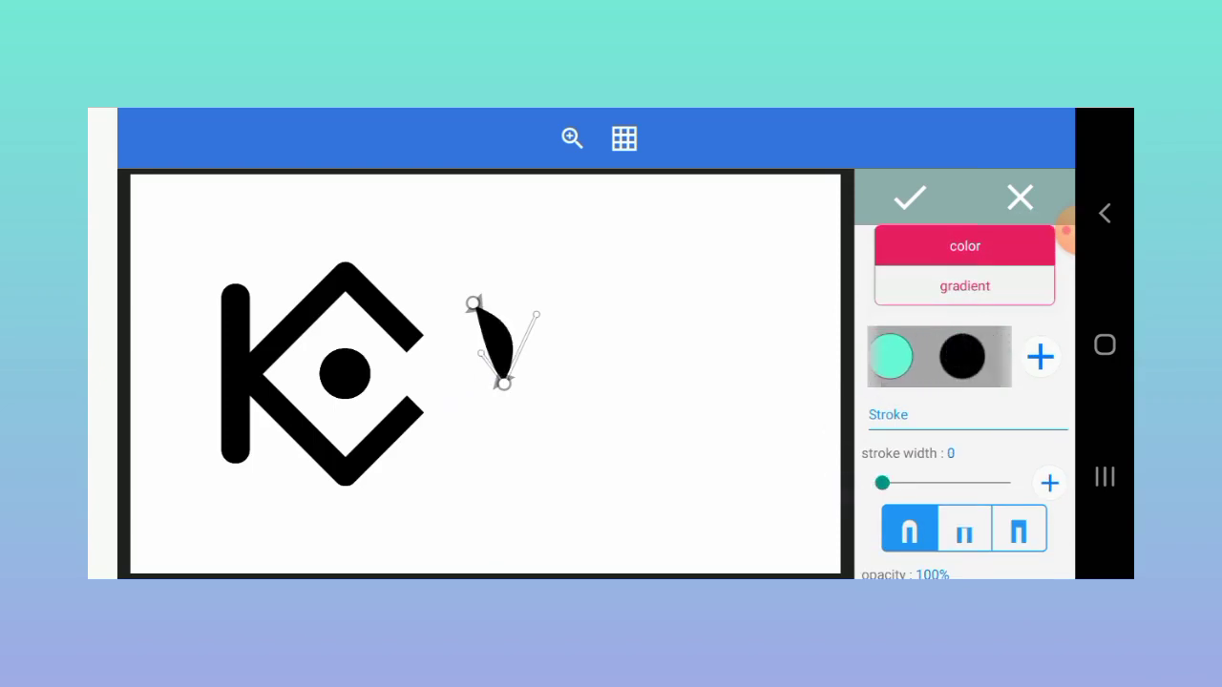
pyautogui.click(910, 197)
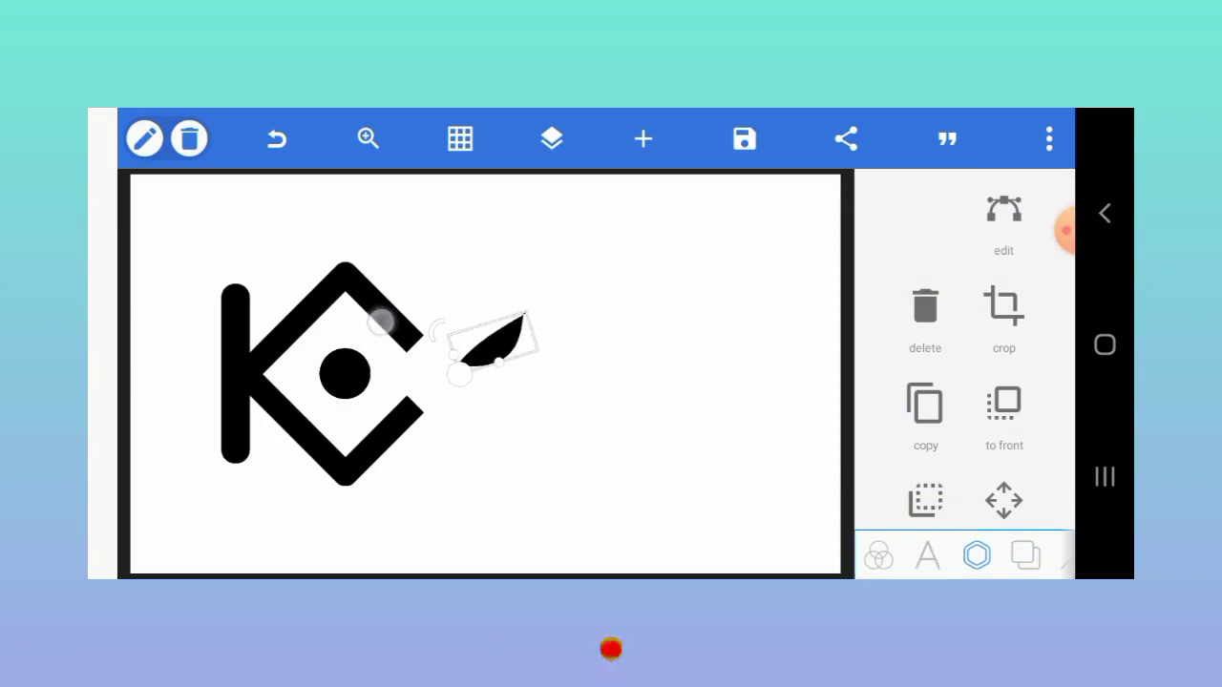
# Step: Shrink, rotate and move the leaf onto the tip of the chevron's upper arm
pyautogui.moveTo(466, 362); pyautogui.dragTo(502, 327)
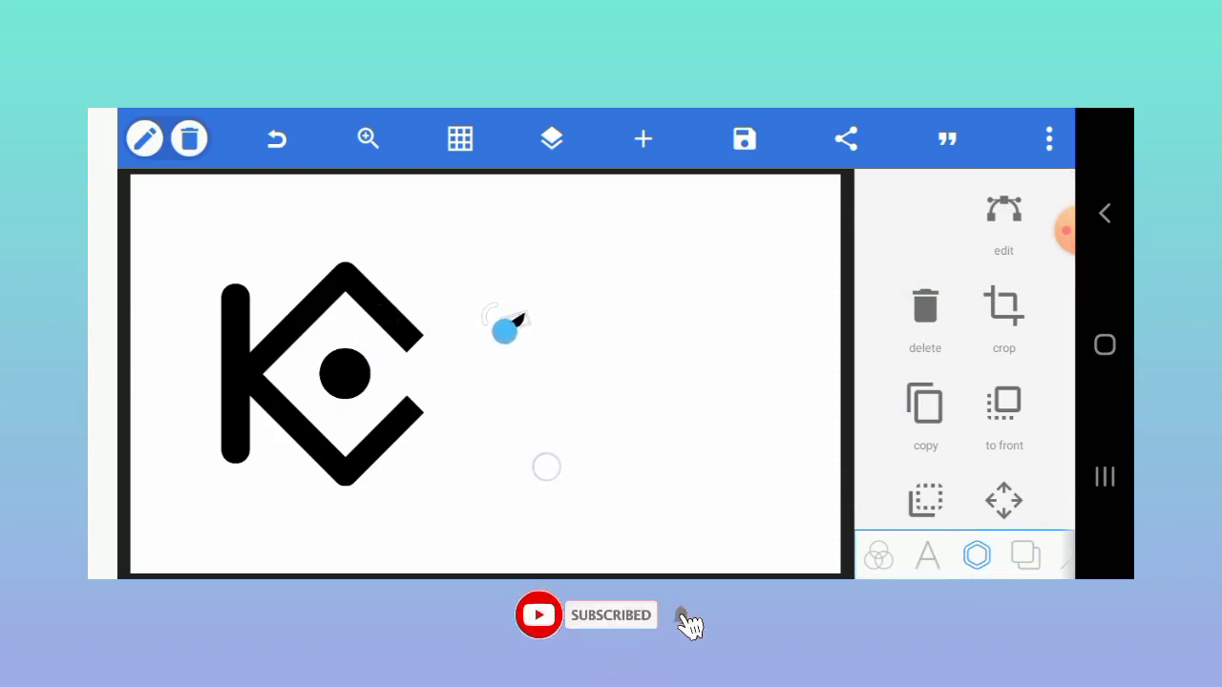
pyautogui.click(377, 132)
pyautogui.moveTo(377, 132); pyautogui.dragTo(358, 143)
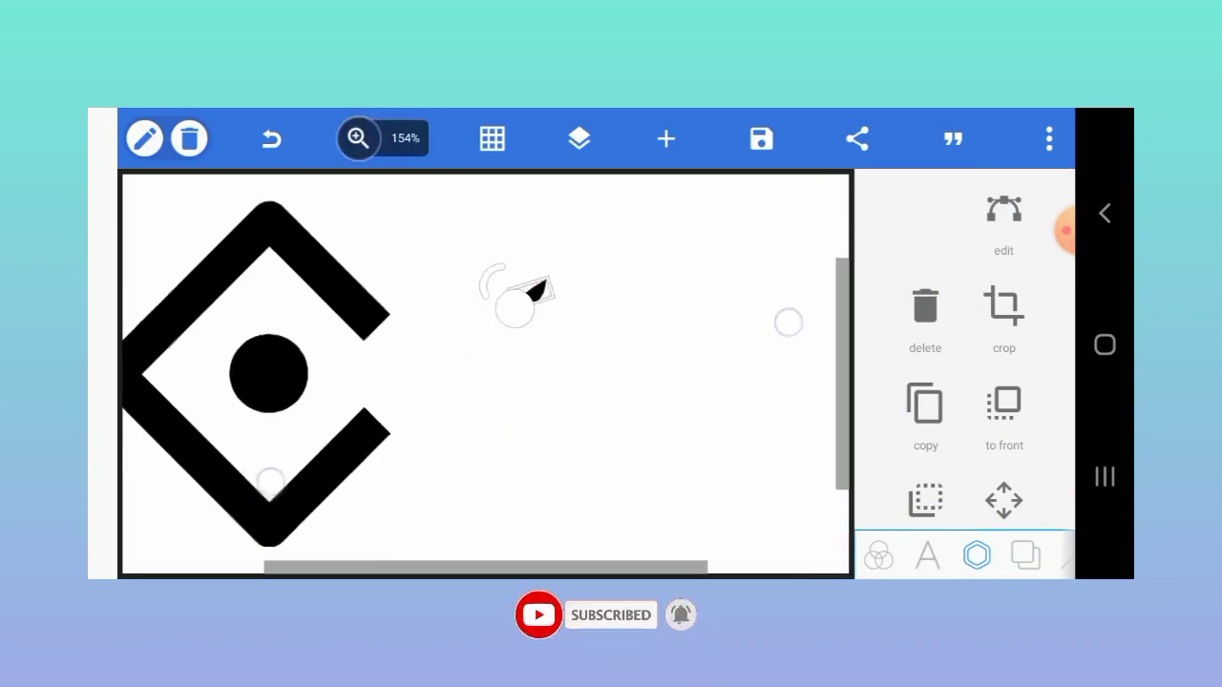
pyautogui.moveTo(434, 234)
pyautogui.mouseDown()
pyautogui.moveTo(441, 249)
pyautogui.moveTo(286, 284)
pyautogui.moveTo(147, 285)
pyautogui.moveTo(160, 301)
pyautogui.moveTo(191, 277)
pyautogui.mouseUp()
pyautogui.click(307, 256)
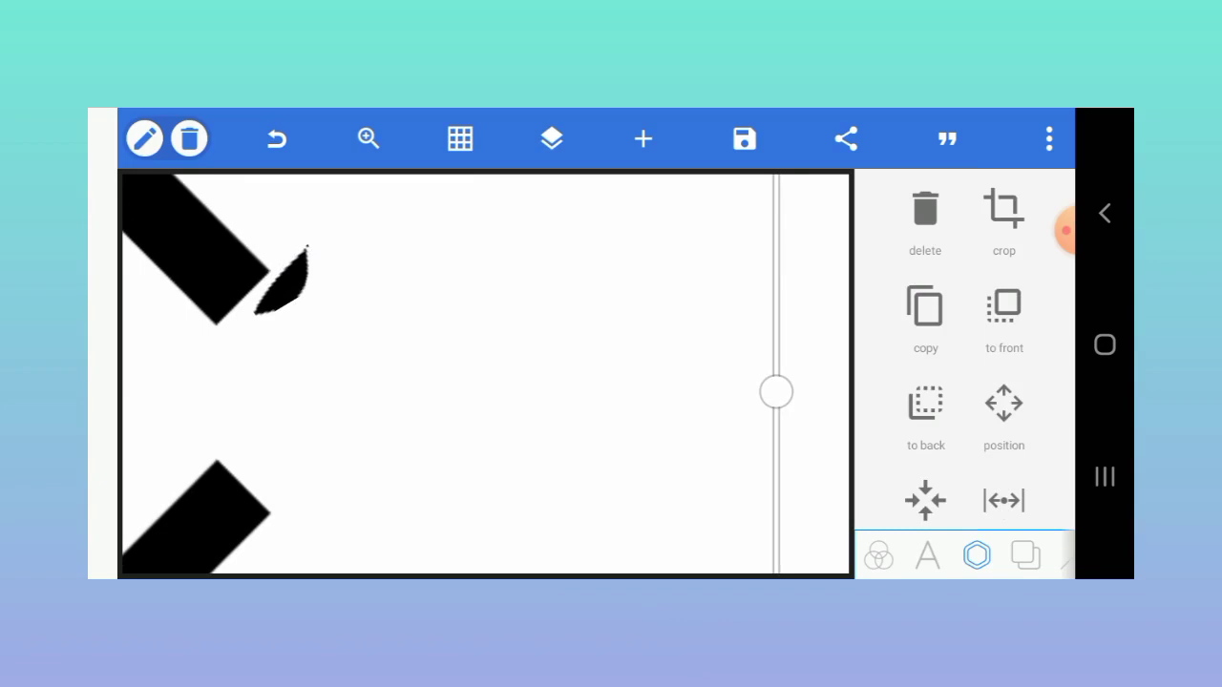
pyautogui.click(277, 139)
pyautogui.click(279, 288)
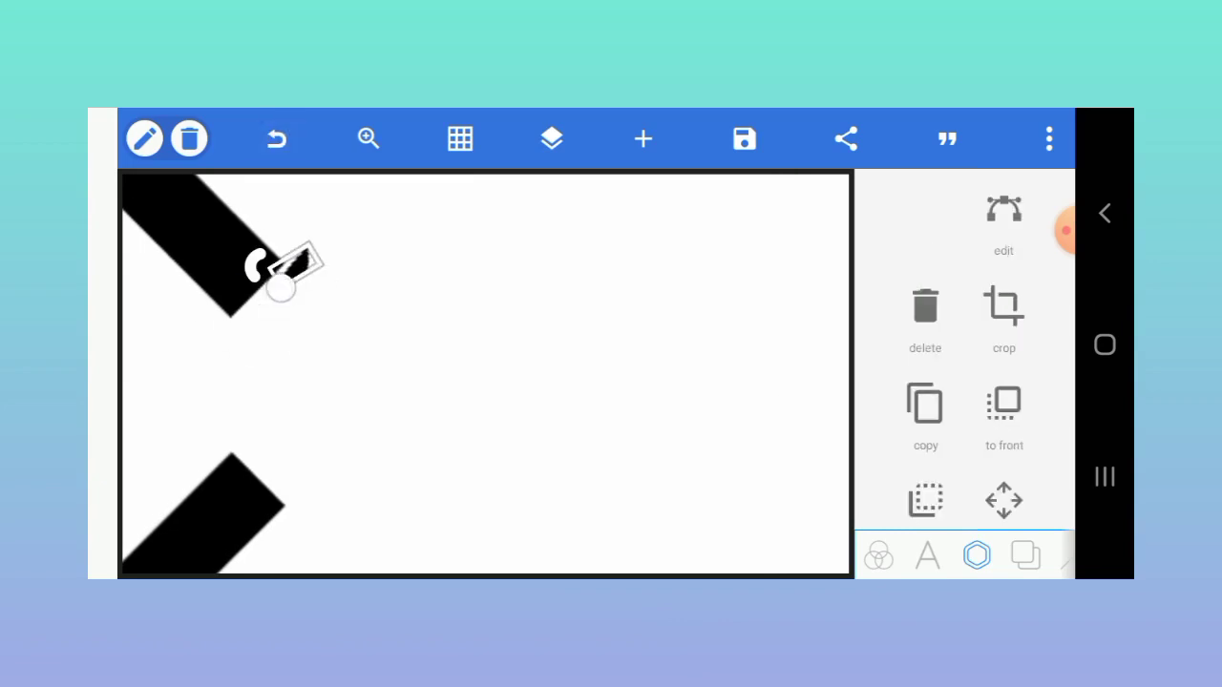
pyautogui.moveTo(280, 288)
pyautogui.mouseDown()
pyautogui.moveTo(563, 414)
pyautogui.moveTo(471, 458)
pyautogui.moveTo(303, 458)
pyautogui.moveTo(335, 333)
pyautogui.mouseUp()
pyautogui.moveTo(395, 254); pyautogui.dragTo(272, 294)
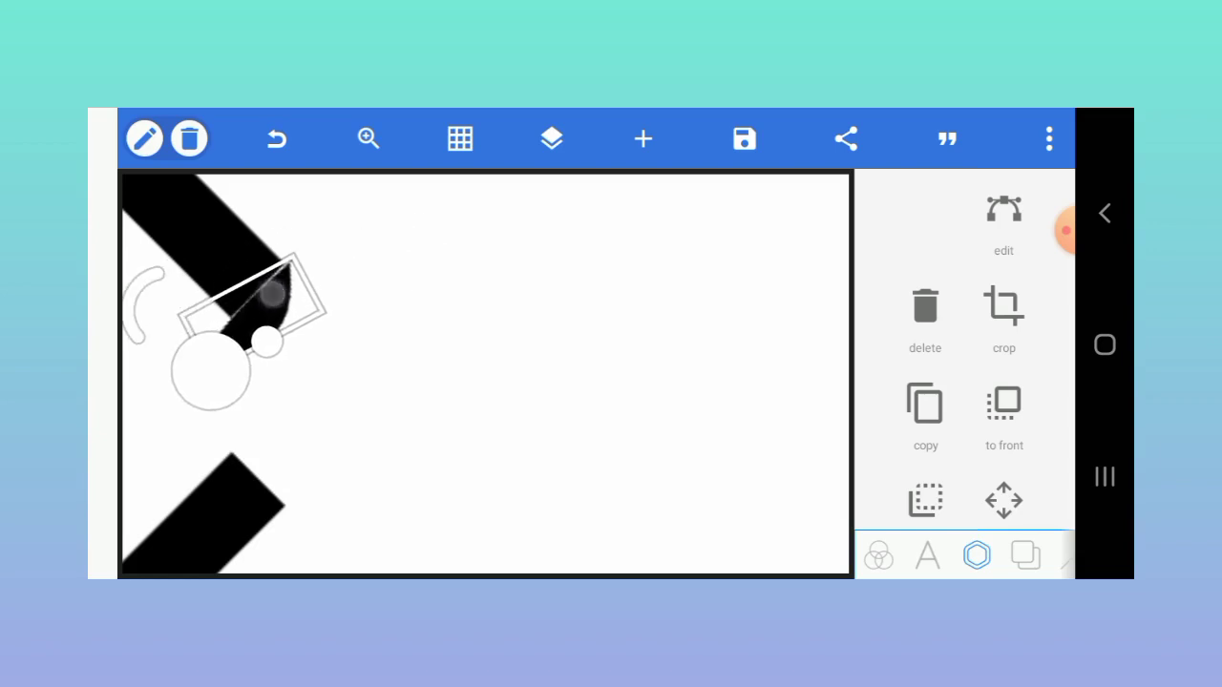
pyautogui.moveTo(211, 371); pyautogui.dragTo(237, 334)
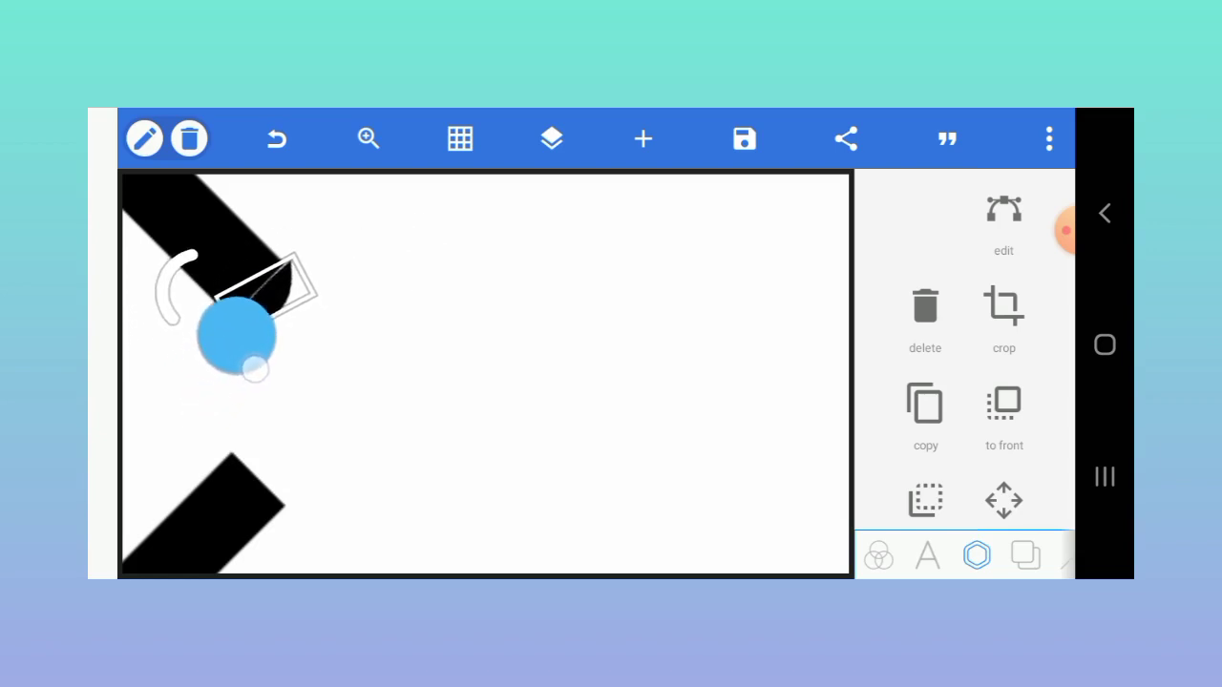
# Step: Nudge the circle-and-leaf group up and left with the move-by arrows
pyautogui.moveTo(1017, 501); pyautogui.dragTo(1023, 392)
pyautogui.click(1004, 391)
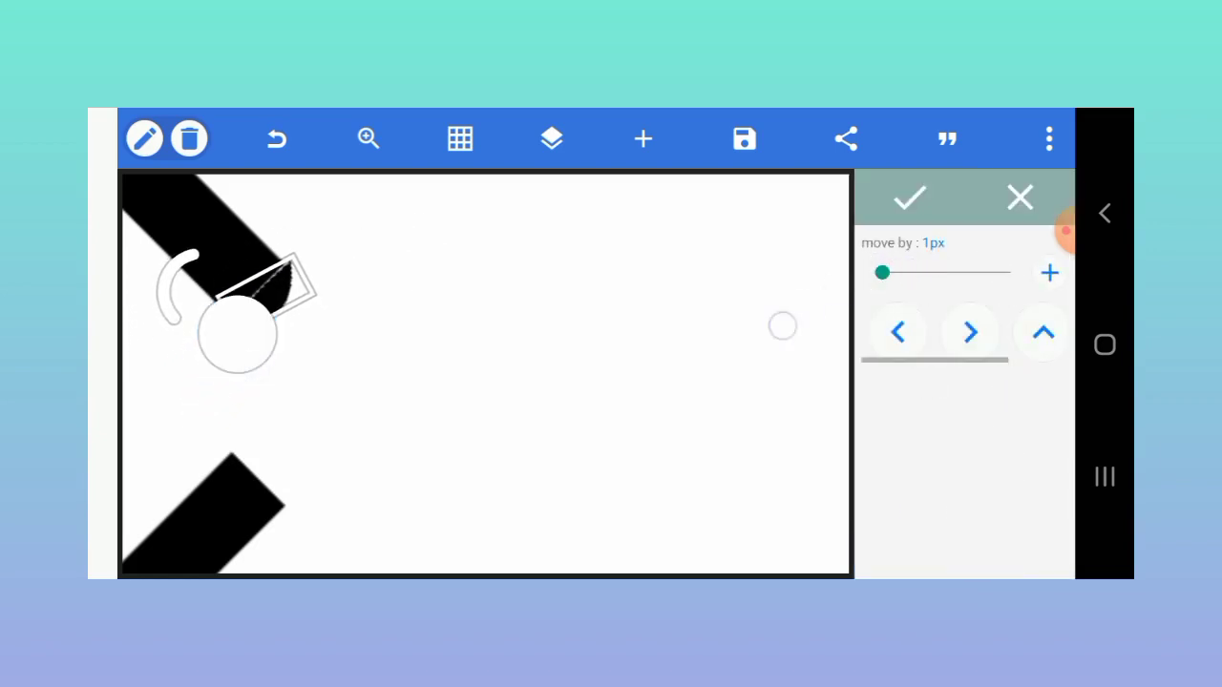
pyautogui.click(898, 332)
pyautogui.click(1043, 331)
pyautogui.click(897, 331)
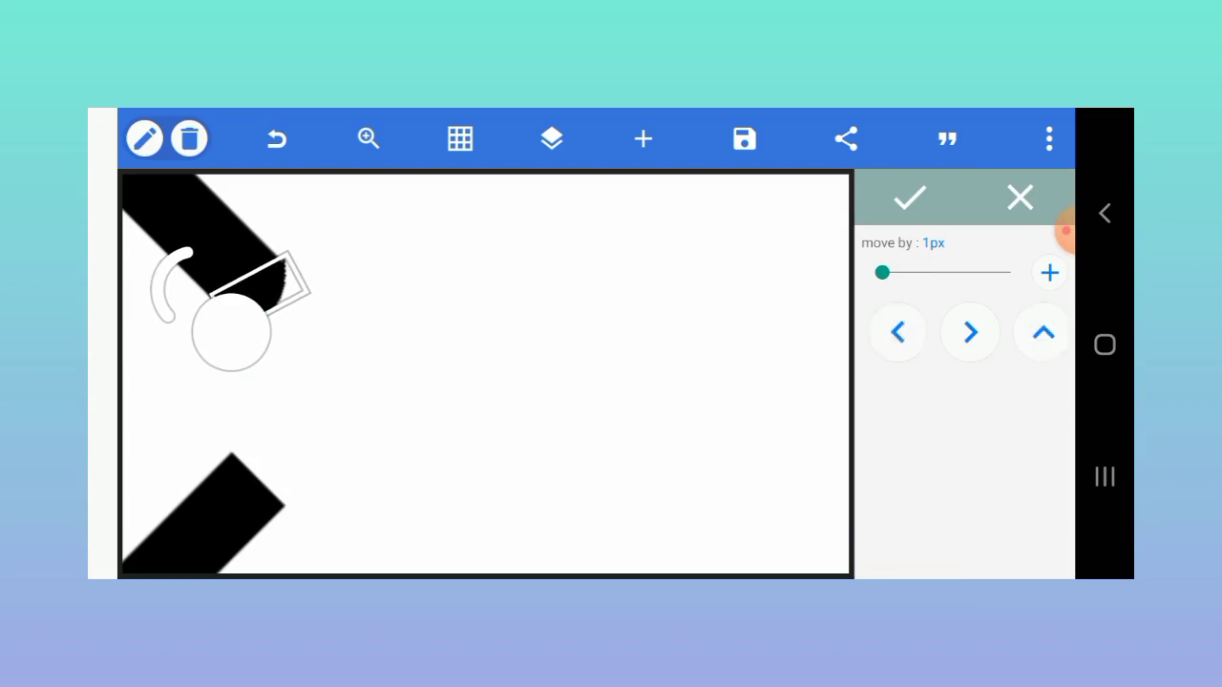
# Step: Fine-tune the group's position on the upper bar end, deselecting to preview
pyautogui.click(360, 431)
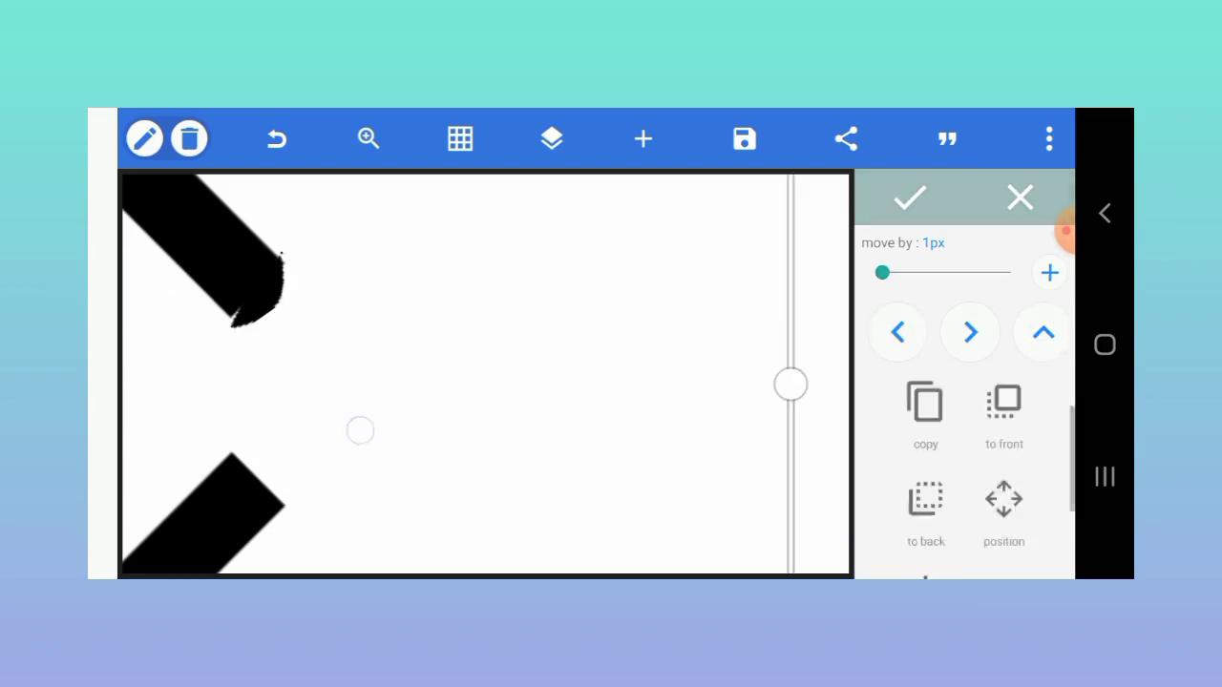
pyautogui.click(251, 300)
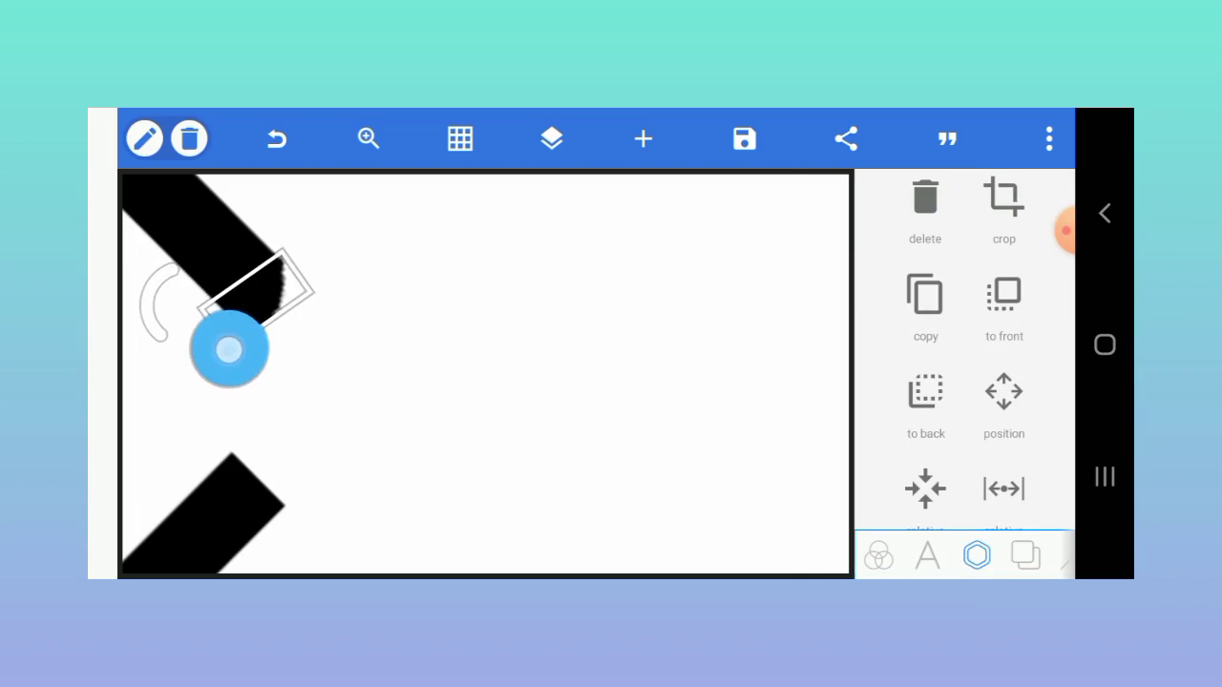
pyautogui.moveTo(230, 349); pyautogui.dragTo(273, 392)
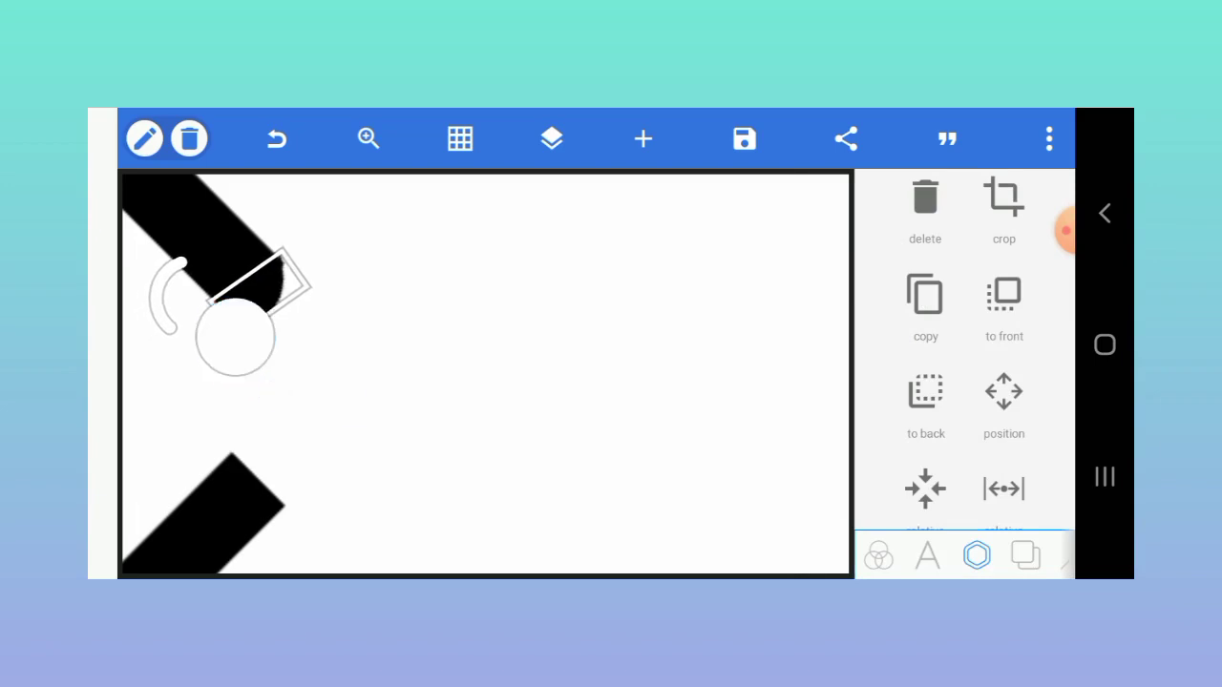
pyautogui.click(353, 409)
pyautogui.click(252, 315)
pyautogui.moveTo(249, 357); pyautogui.dragTo(268, 368)
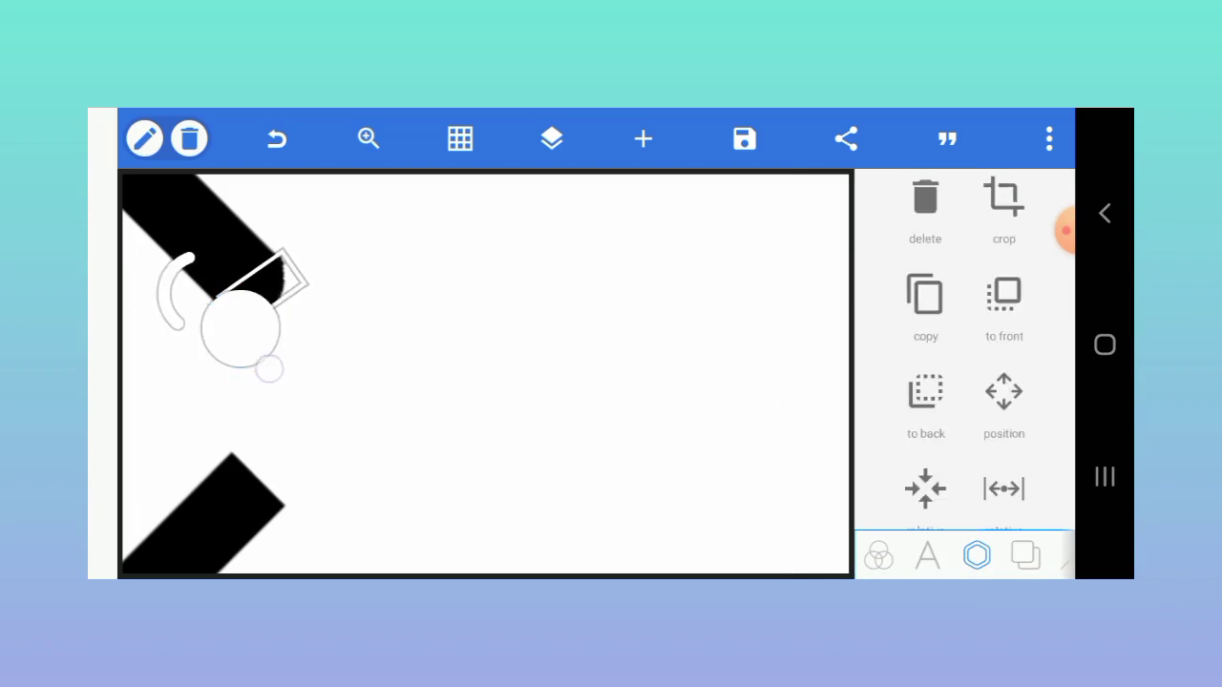
pyautogui.click(348, 421)
pyautogui.click(251, 315)
pyautogui.click(347, 421)
pyautogui.click(274, 278)
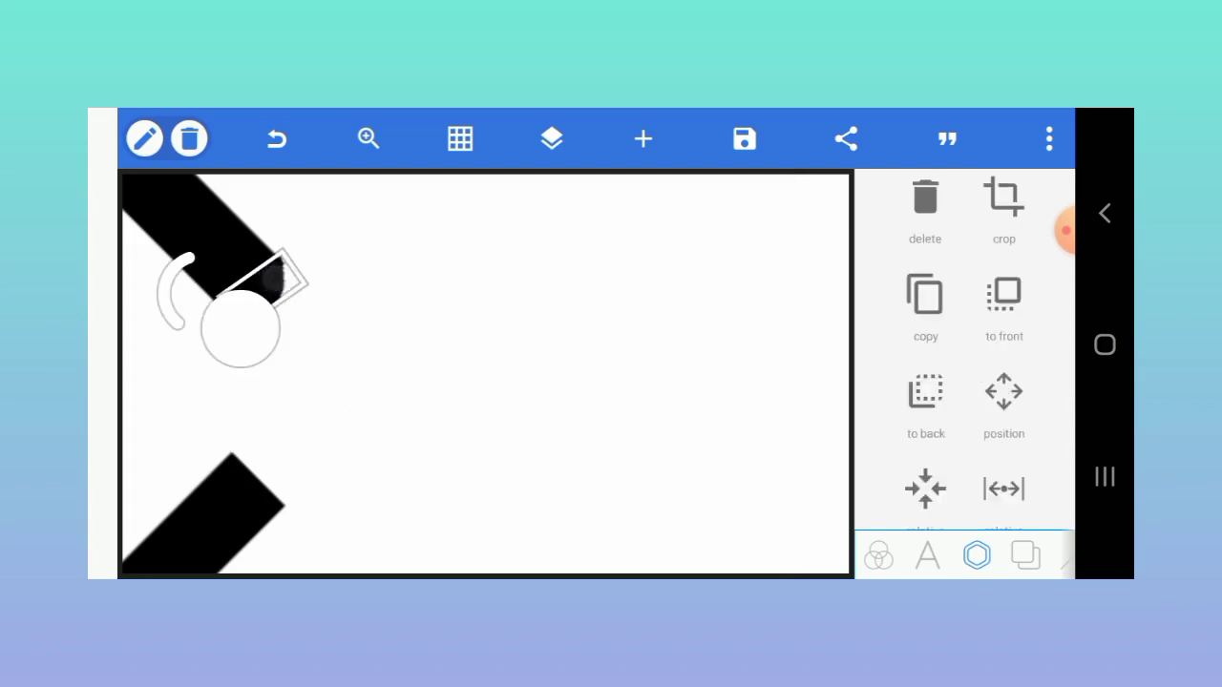
pyautogui.click(348, 421)
pyautogui.scroll(-2, 964, 363)
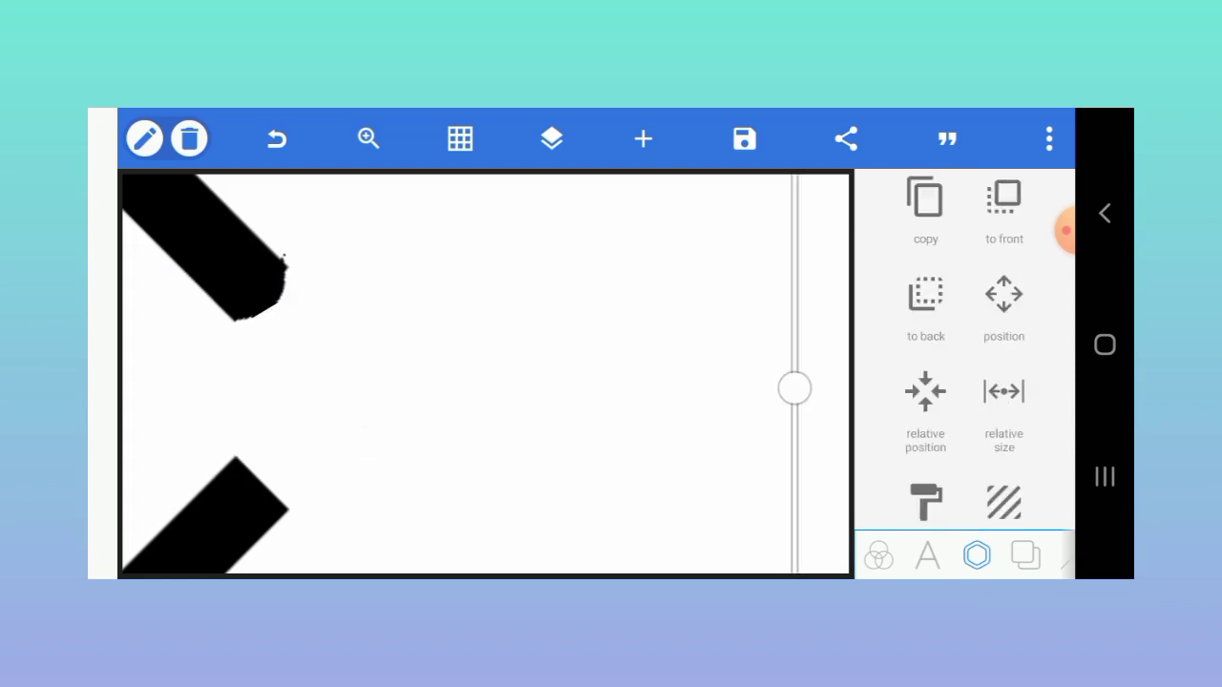
# Step: Select the circle-and-arc group and try moving it to the lower bar, undoing misplaced moves
pyautogui.click(552, 138)
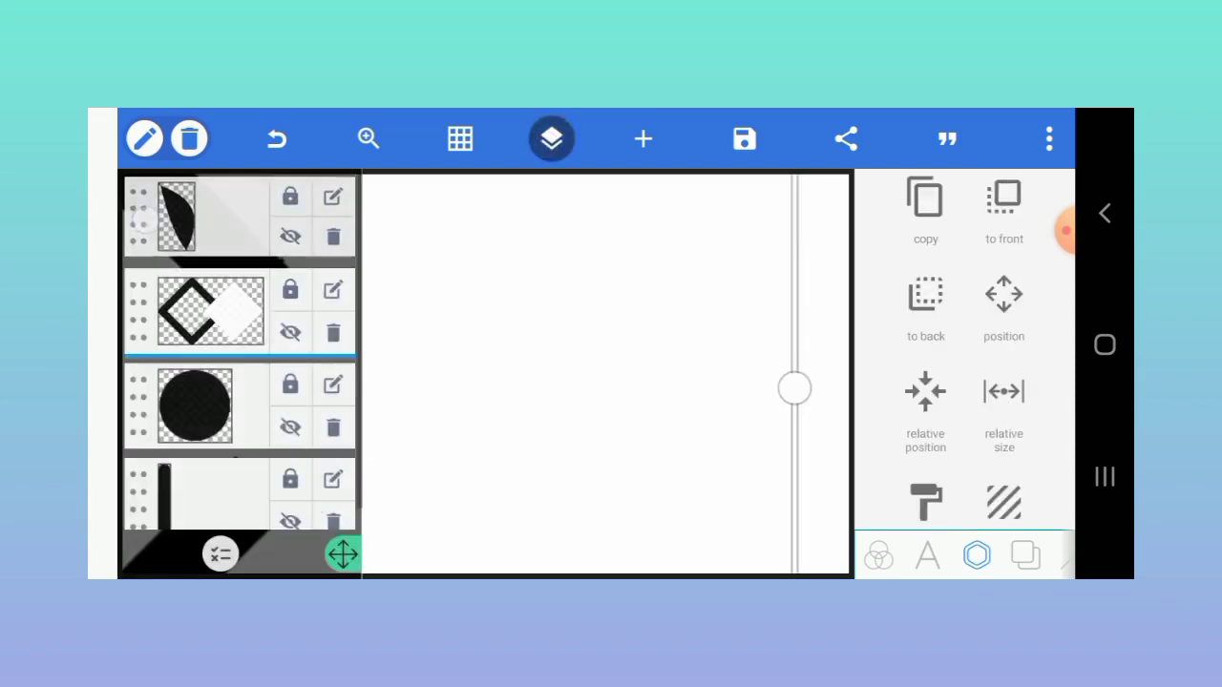
pyautogui.click(552, 139)
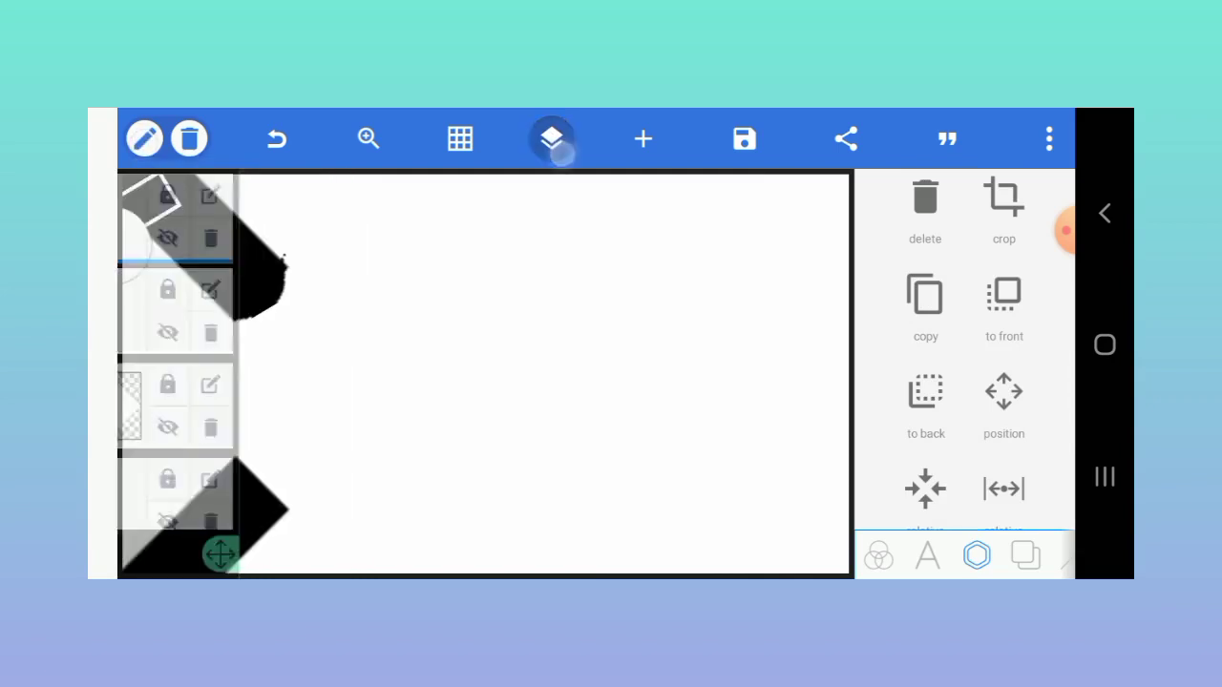
pyautogui.click(280, 277)
pyautogui.moveTo(280, 277); pyautogui.dragTo(314, 423)
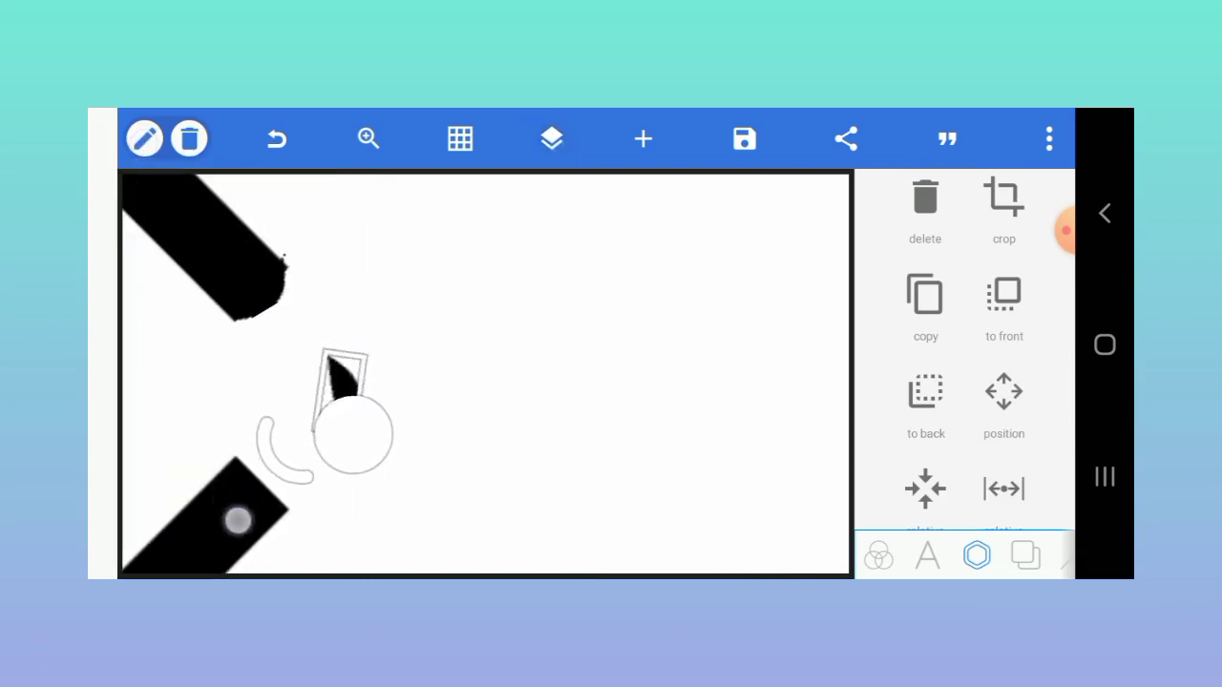
pyautogui.click(277, 138)
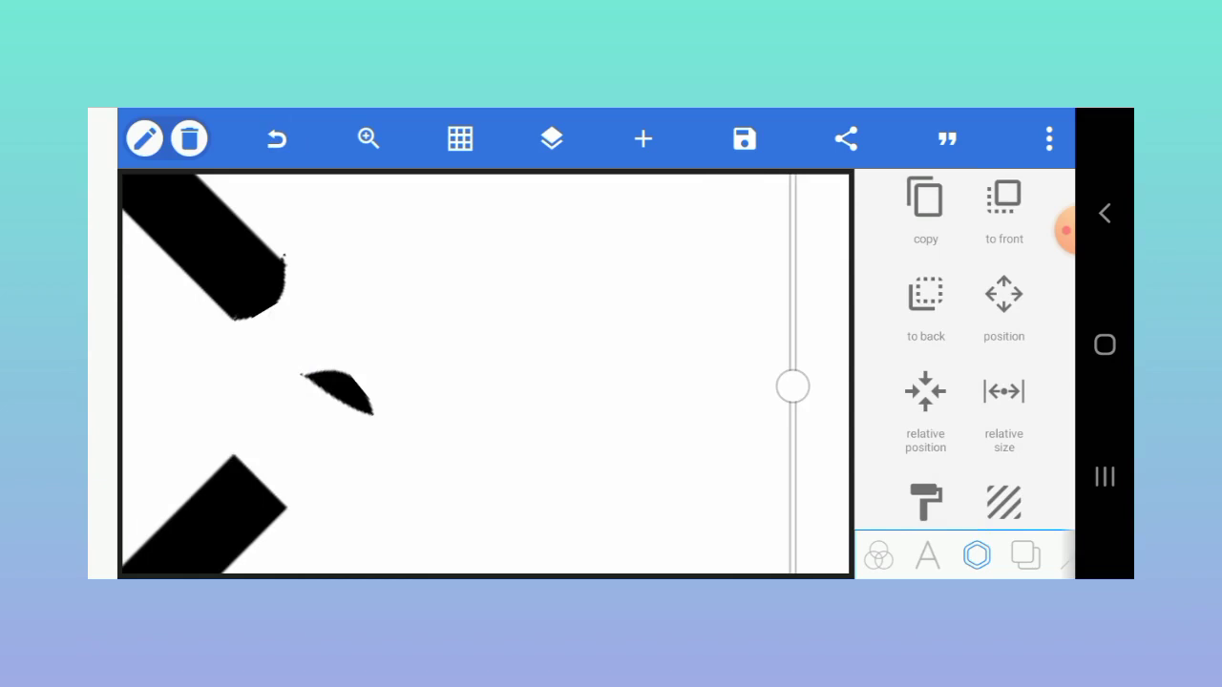
pyautogui.click(327, 380)
pyautogui.moveTo(323, 367); pyautogui.dragTo(248, 551)
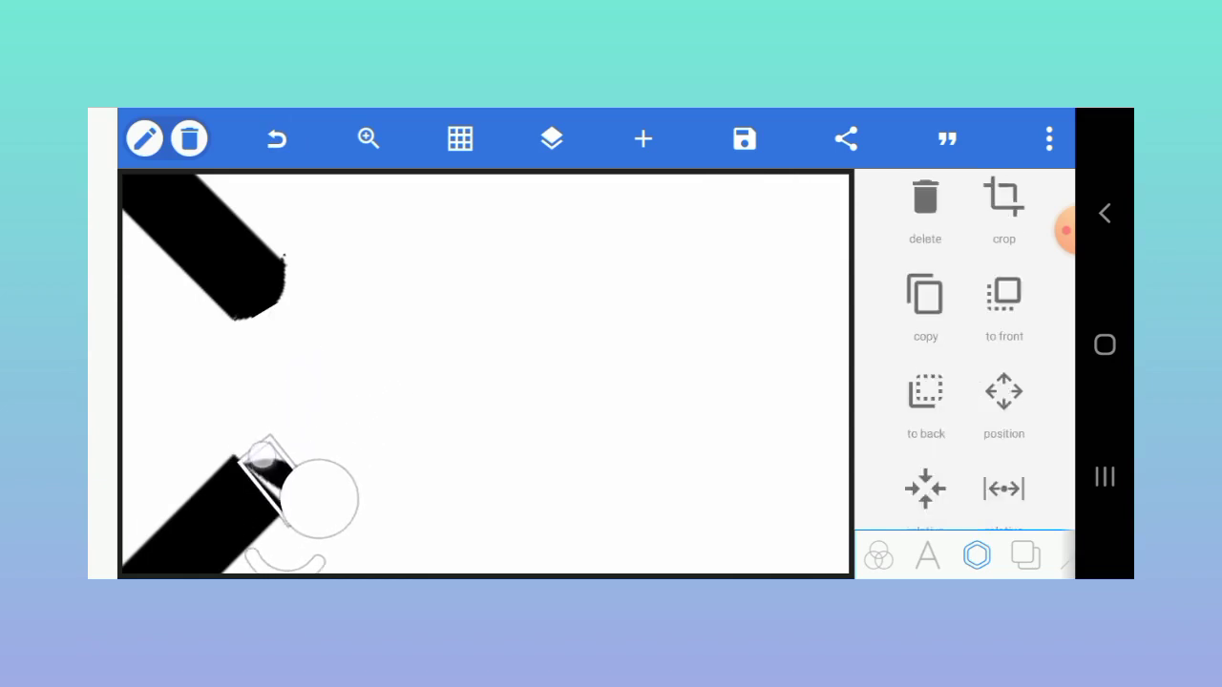
pyautogui.click(277, 138)
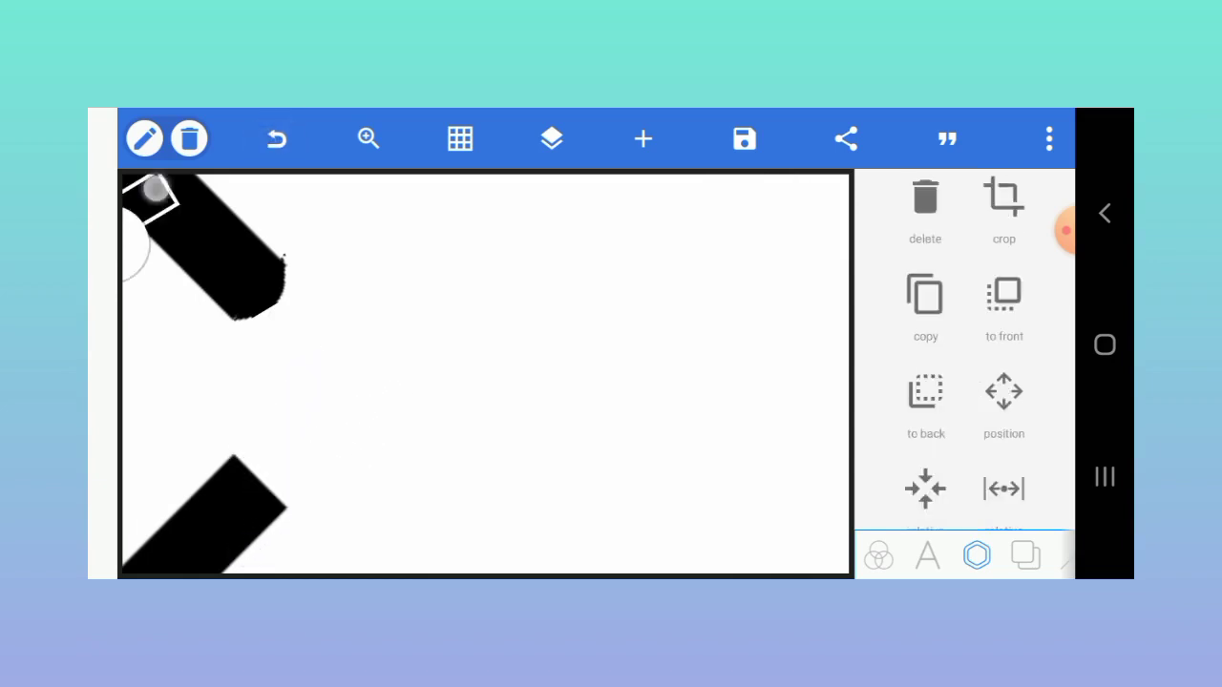
# Step: Rotate the circle group so its arc sits below and place it on the lower bar's end
pyautogui.moveTo(139, 248); pyautogui.dragTo(245, 434)
pyautogui.moveTo(324, 420); pyautogui.dragTo(380, 537)
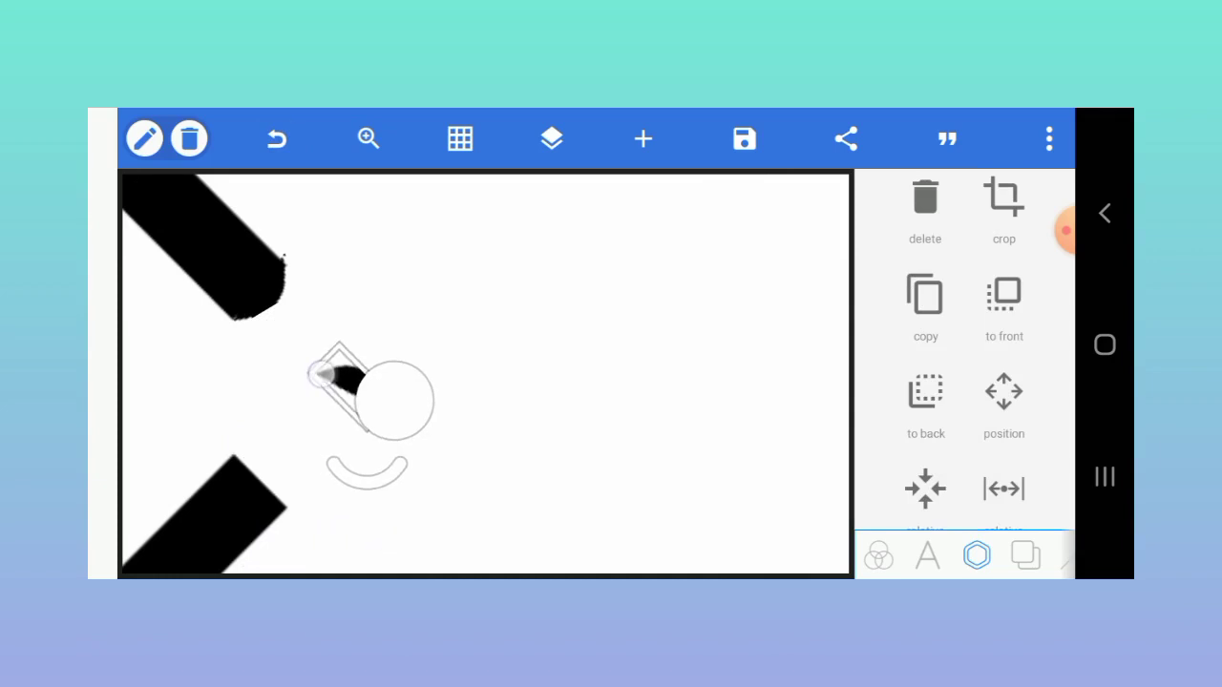
pyautogui.moveTo(315, 420); pyautogui.dragTo(234, 445)
pyautogui.moveTo(312, 475); pyautogui.dragTo(307, 485)
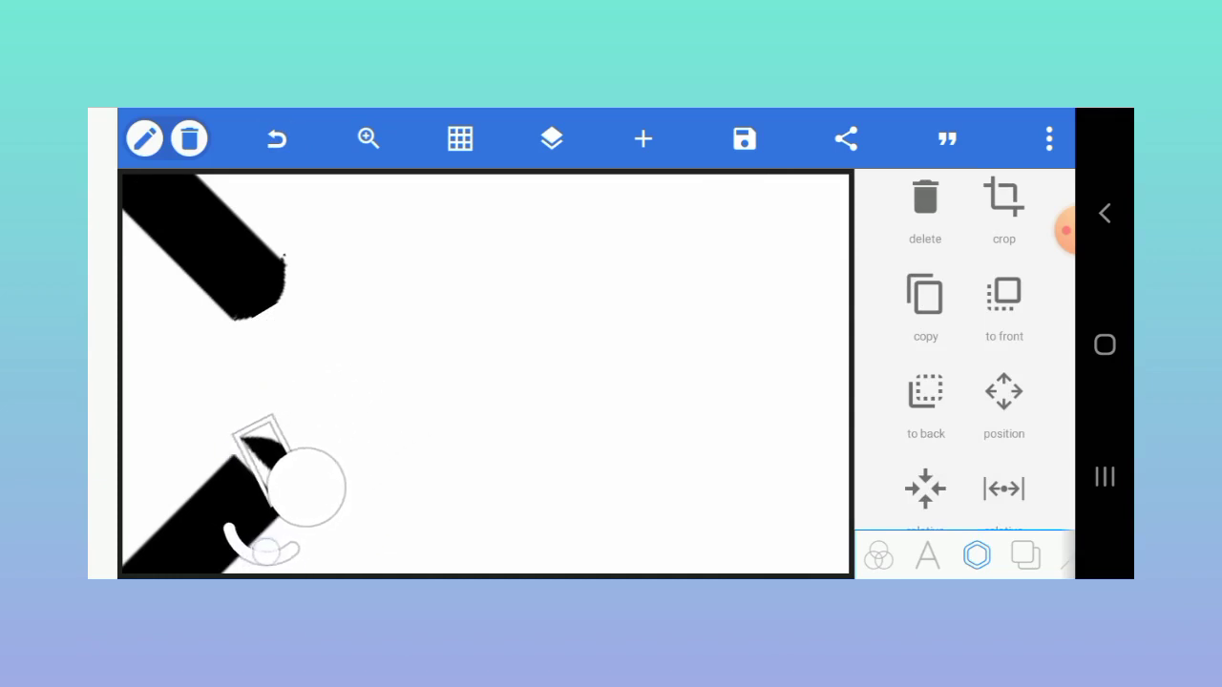
# Step: Nudge the group down in 1px Position steps to fit the bar, and confirm
pyautogui.moveTo(1021, 450); pyautogui.dragTo(1028, 401)
pyautogui.click(1004, 344)
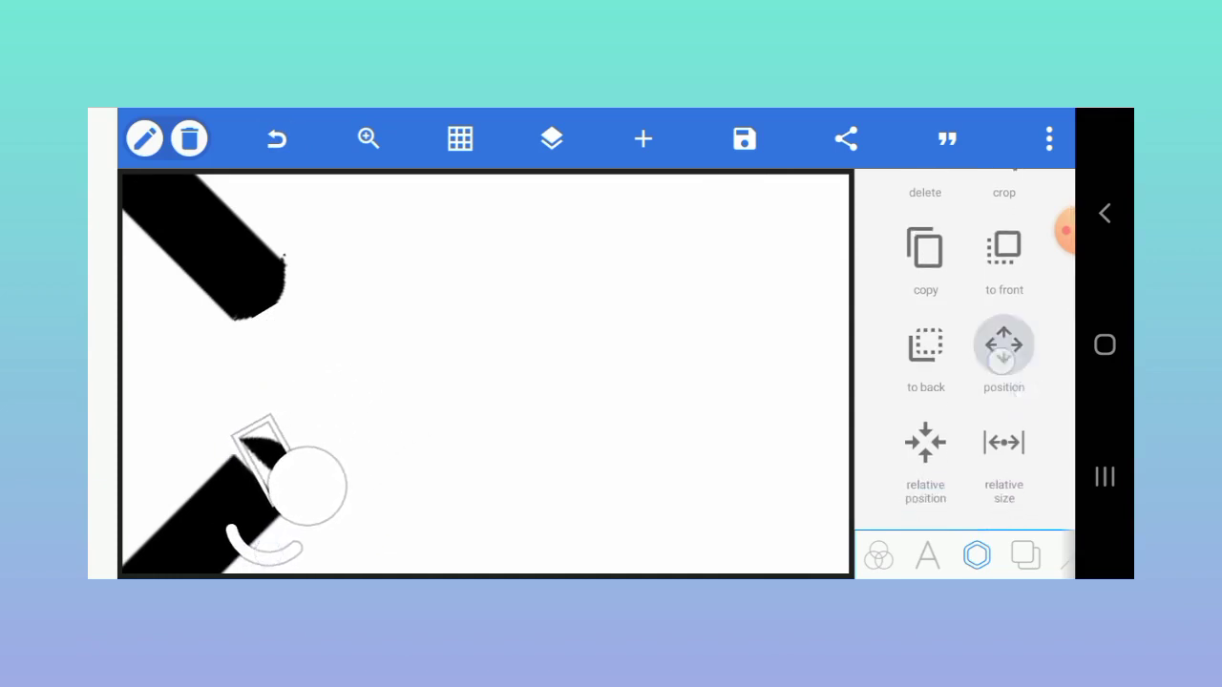
pyautogui.moveTo(1003, 335); pyautogui.dragTo(931, 332)
pyautogui.click(1029, 331)
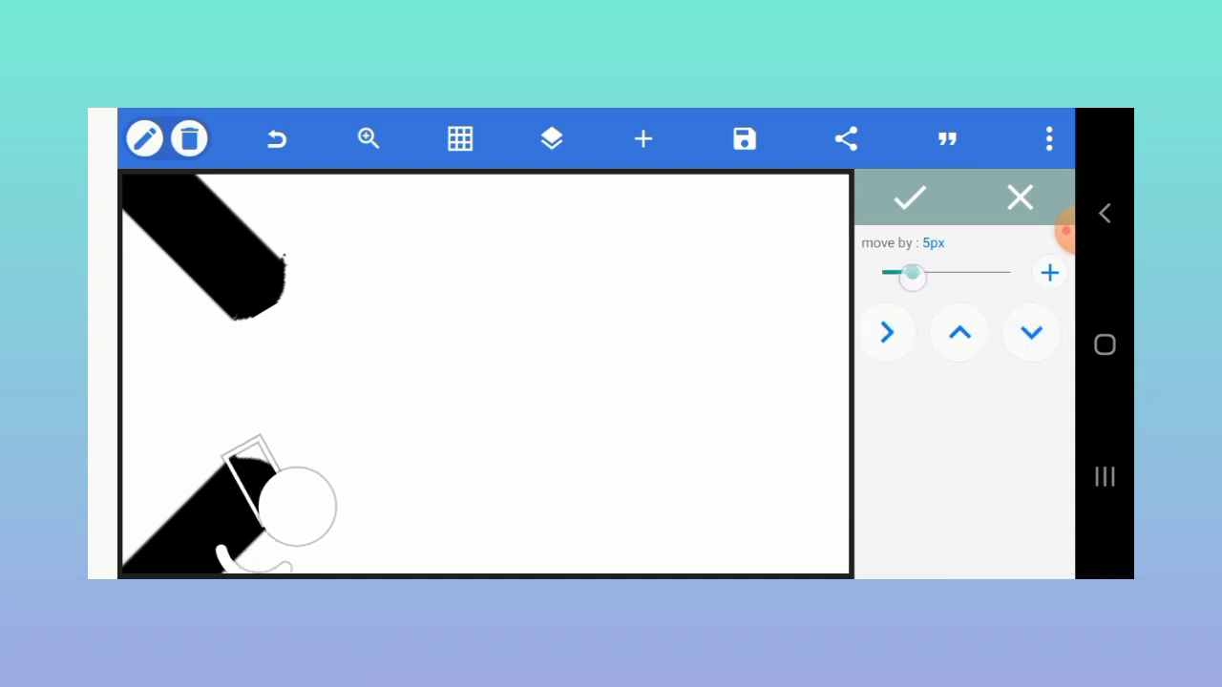
pyautogui.moveTo(913, 273); pyautogui.dragTo(882, 273)
pyautogui.click(959, 332)
pyautogui.click(168, 377)
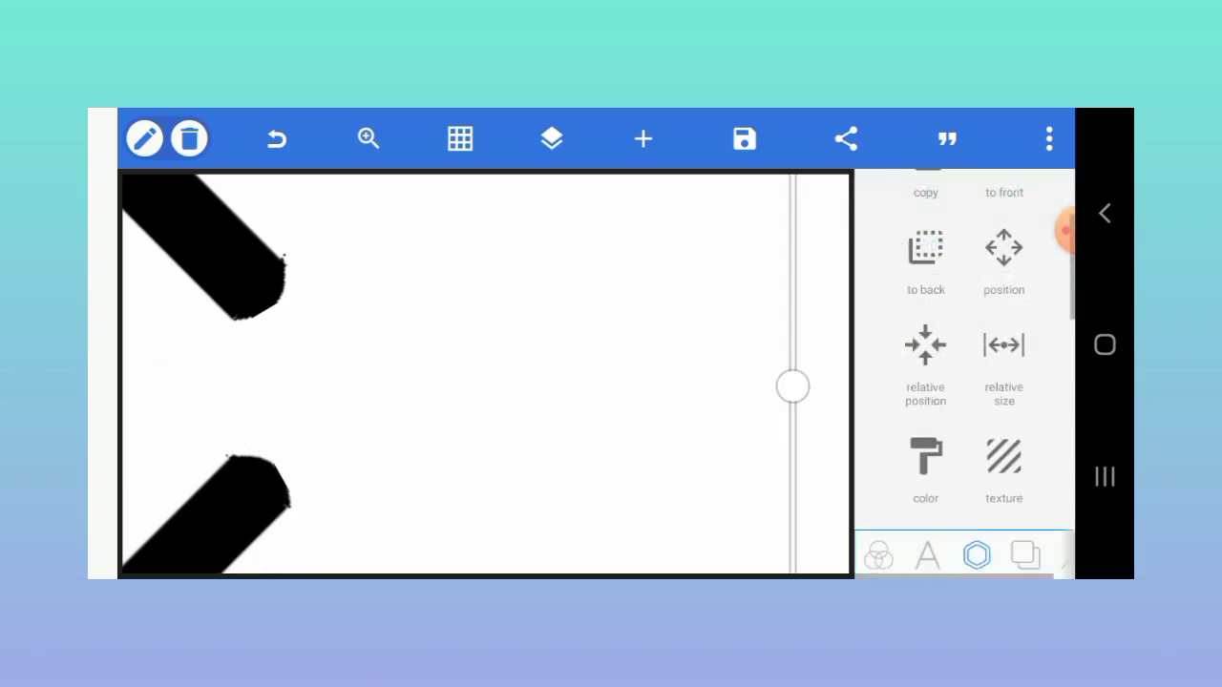
# Step: Merge all five logo layers into a single K logo object
pyautogui.click(368, 138)
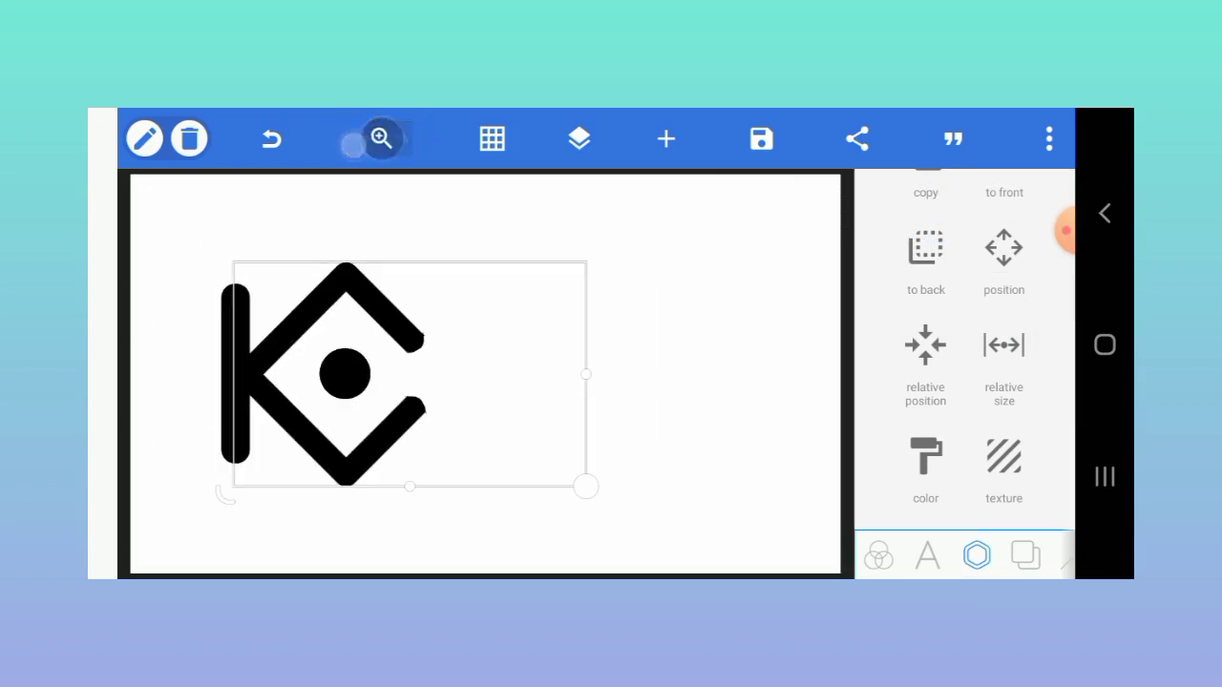
pyautogui.click(531, 143)
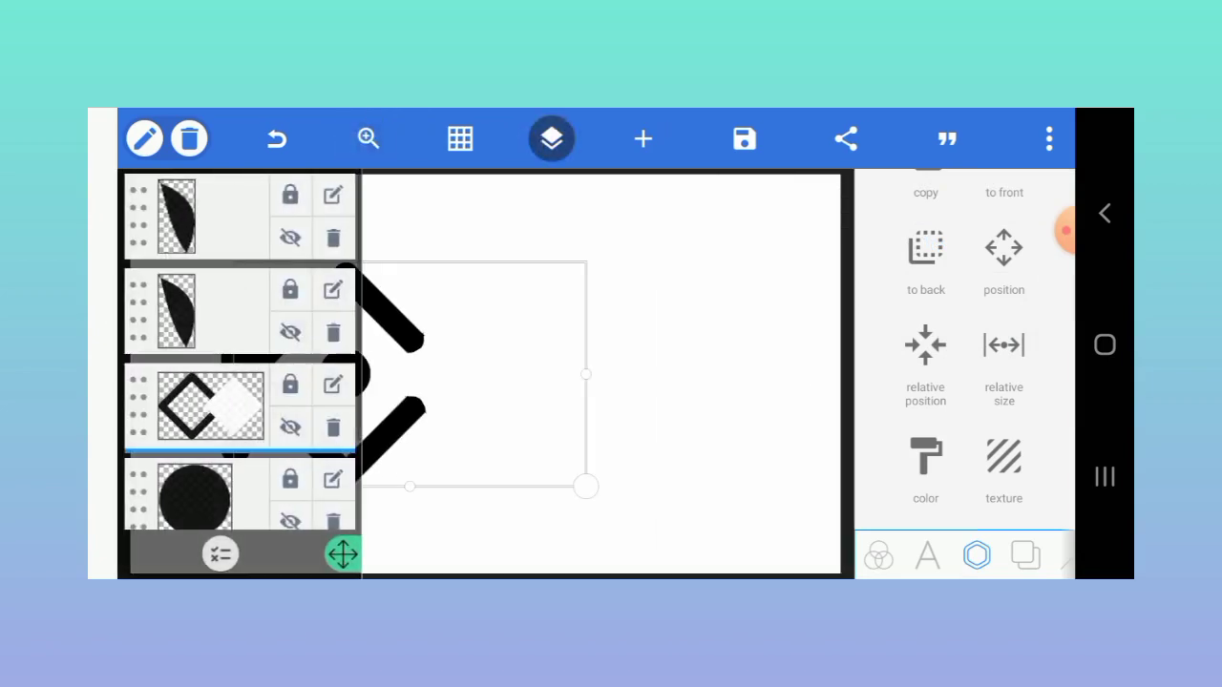
pyautogui.click(221, 554)
pyautogui.click(312, 406)
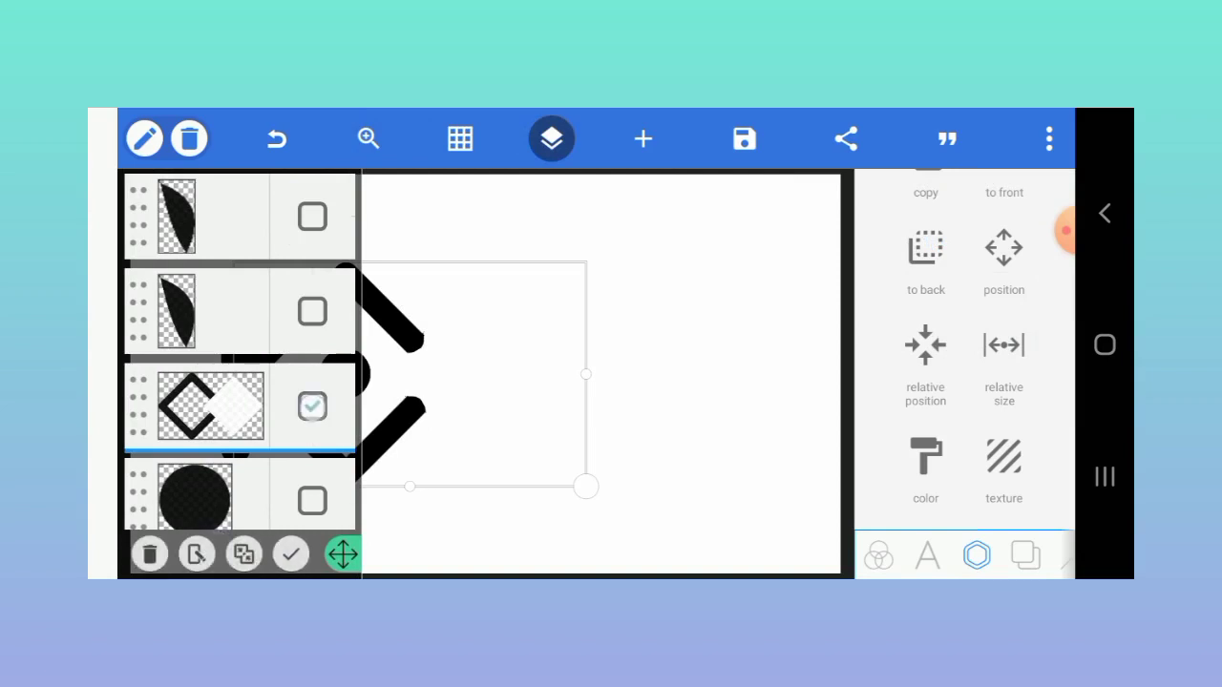
pyautogui.click(312, 310)
pyautogui.click(312, 216)
pyautogui.click(312, 501)
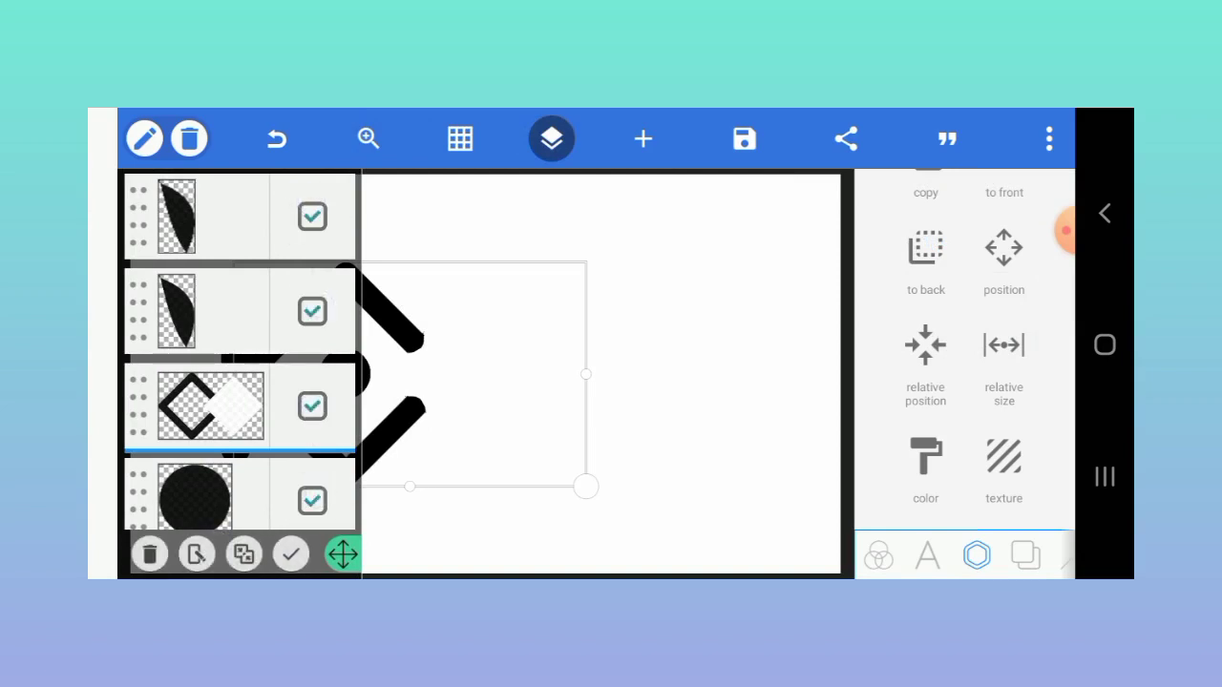
pyautogui.scroll(-2, 238, 349)
pyautogui.scroll(-2, 238, 348)
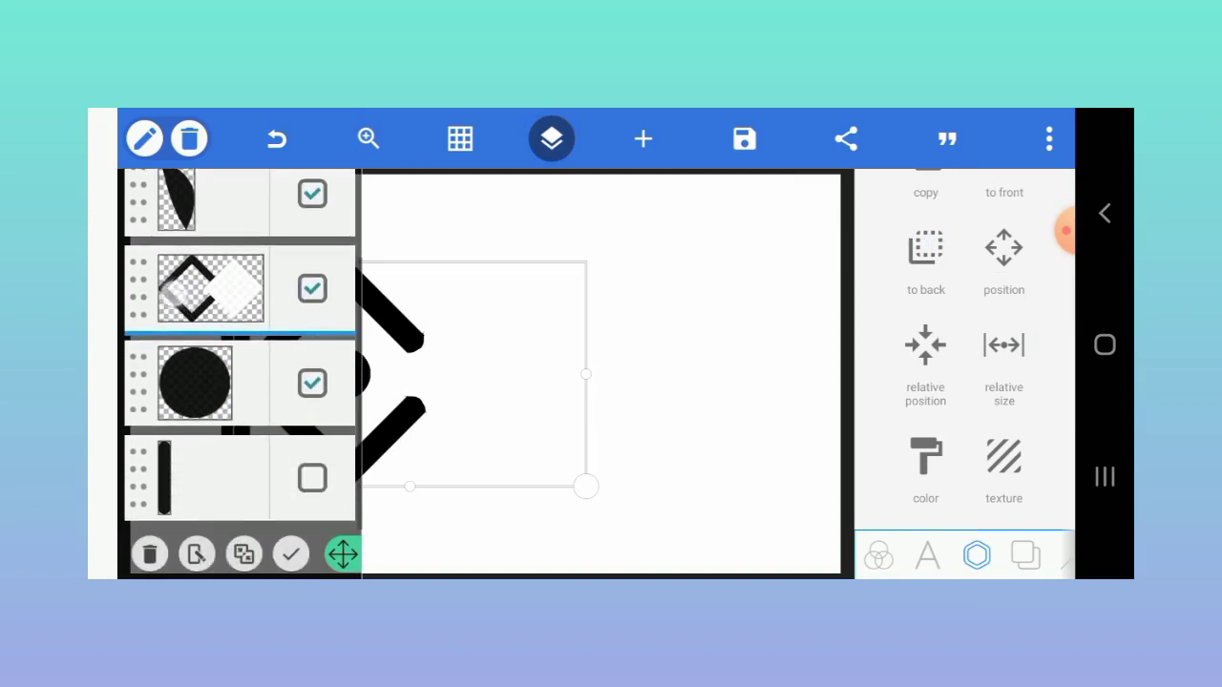
pyautogui.click(312, 479)
pyautogui.click(244, 554)
pyautogui.click(818, 402)
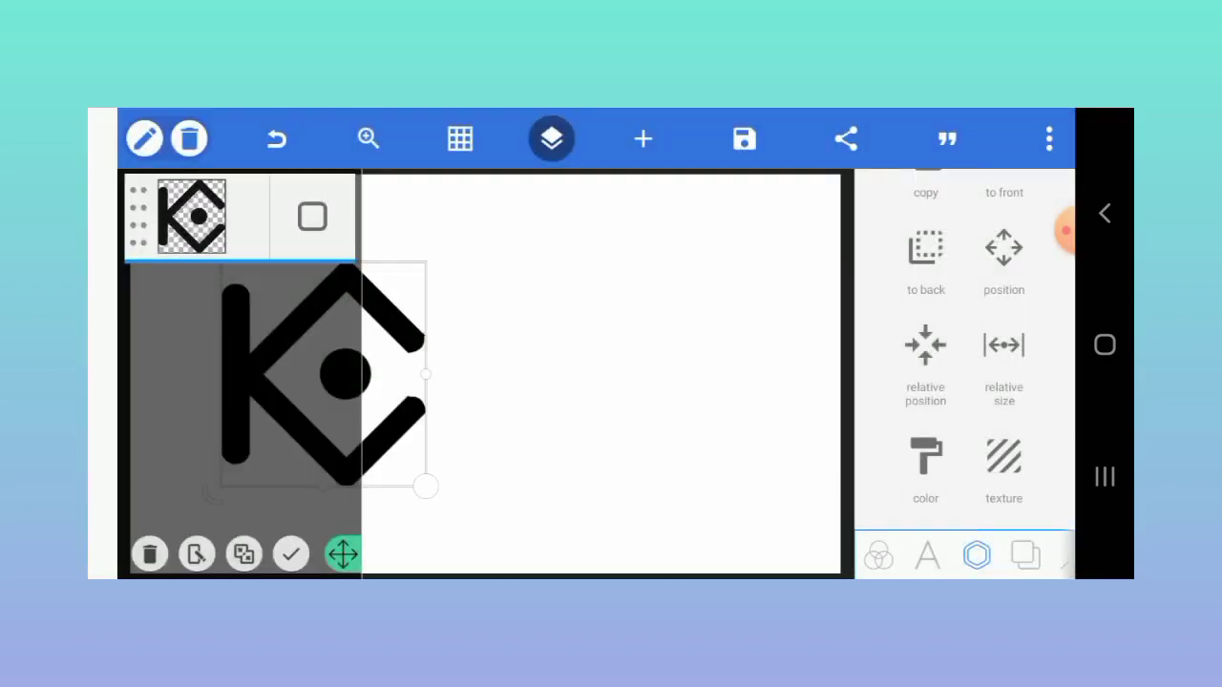
# Step: Centre the merged logo horizontally and vertically on the canvas
pyautogui.click(552, 138)
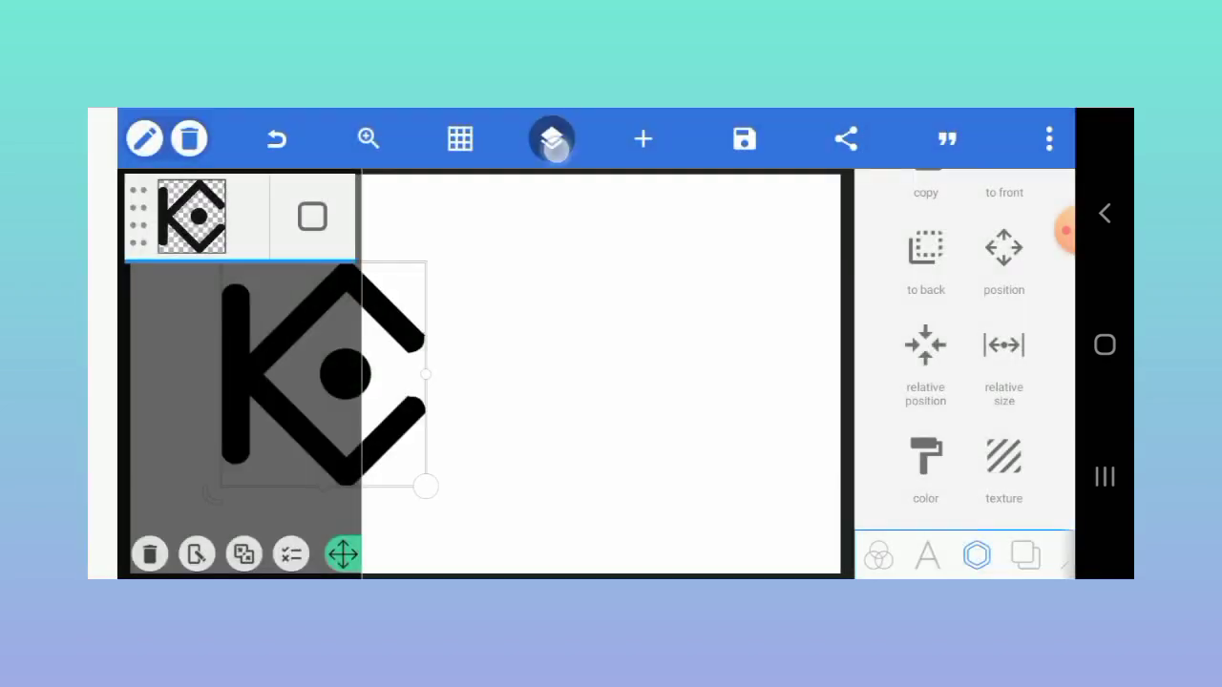
pyautogui.click(687, 441)
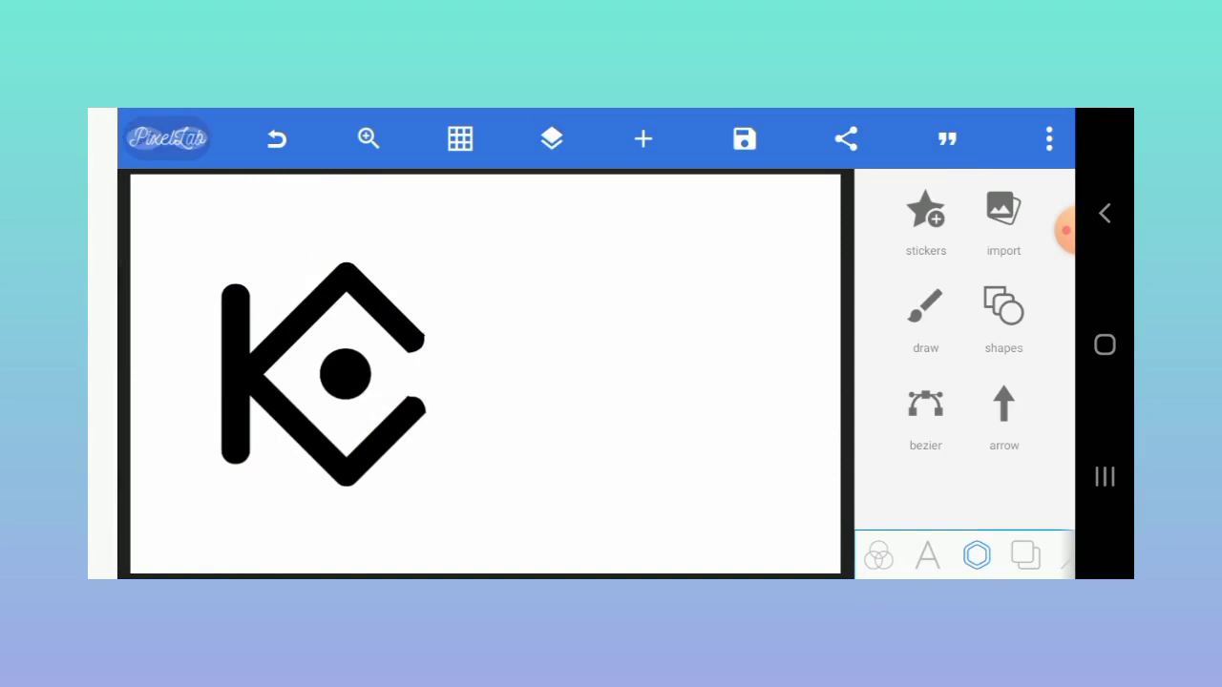
pyautogui.click(258, 395)
pyautogui.moveTo(1021, 475); pyautogui.dragTo(1034, 252)
pyautogui.click(925, 287)
pyautogui.click(970, 272)
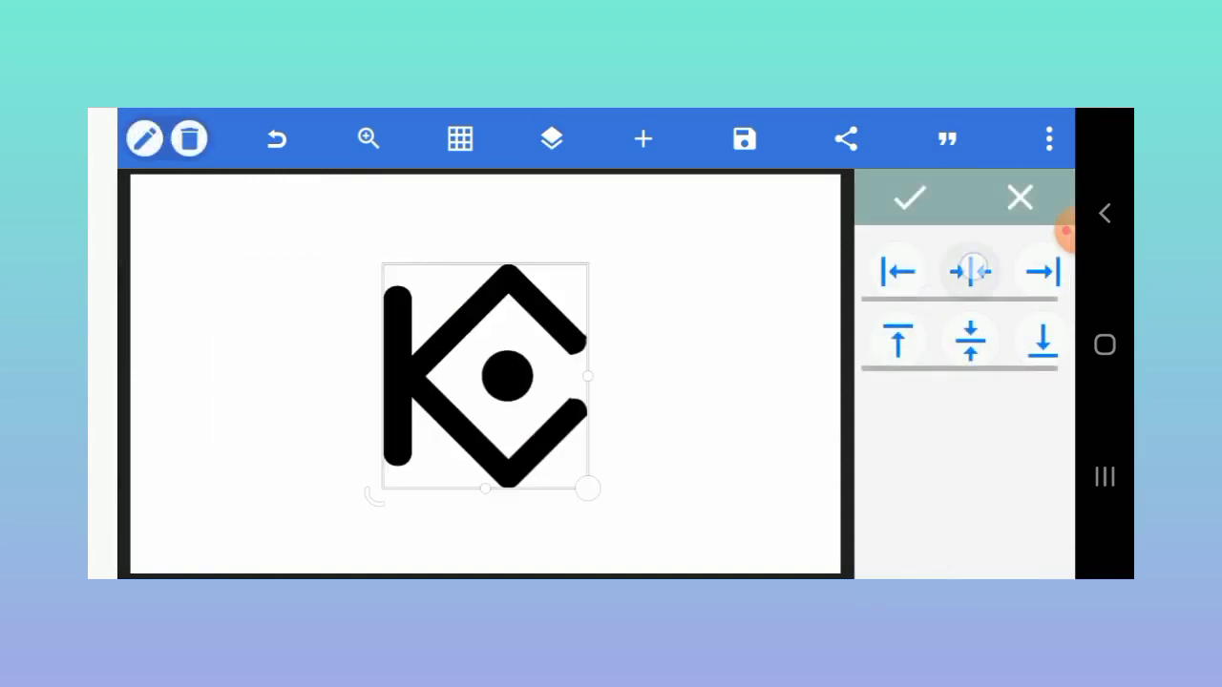
pyautogui.click(970, 340)
pyautogui.click(924, 201)
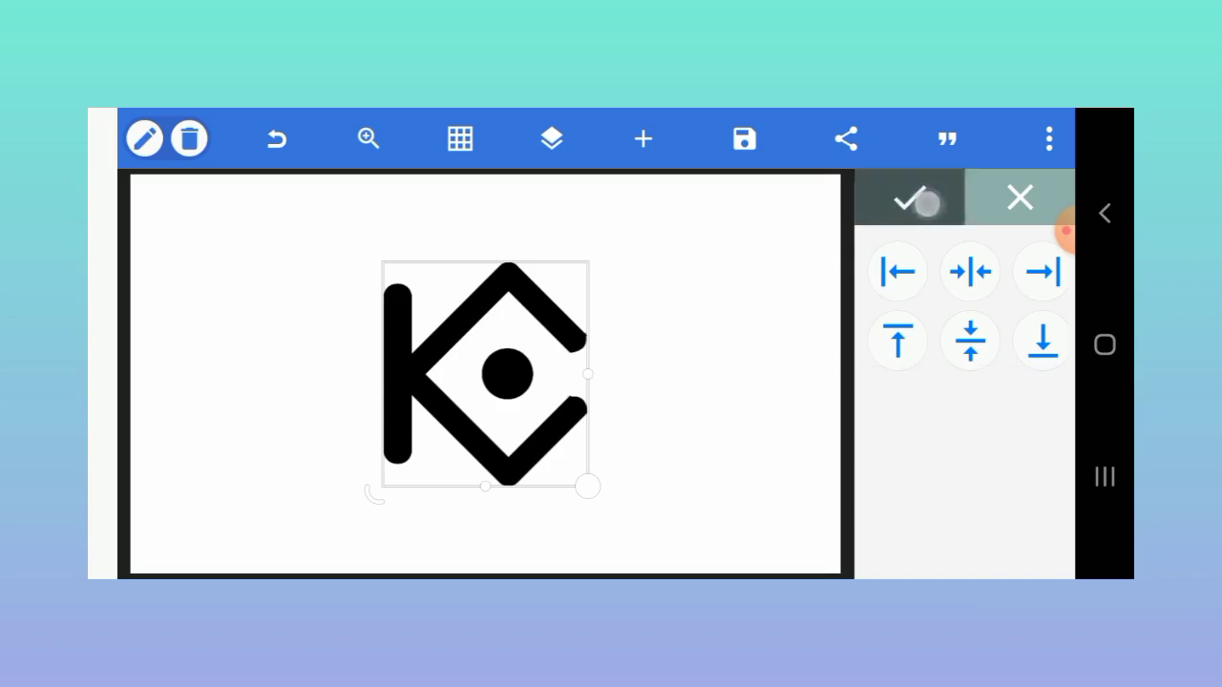
pyautogui.click(731, 398)
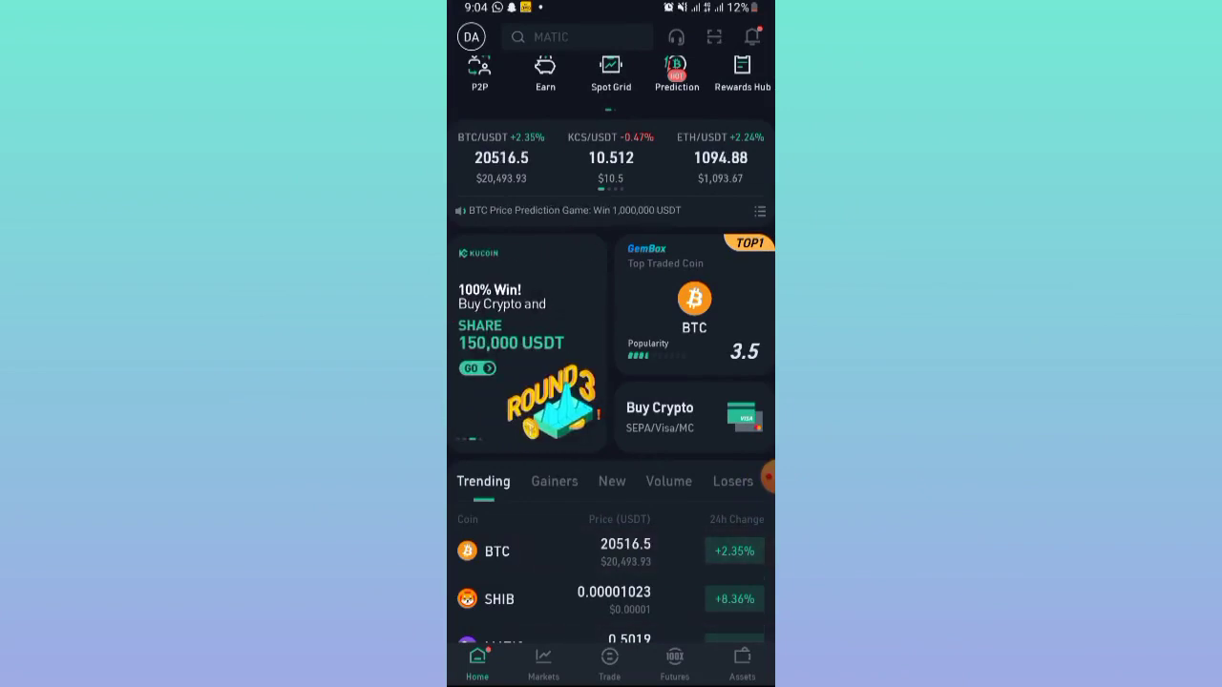
# Step: Tap the top-left avatar on KuCoin's home screen to open the account side menu
pyautogui.click(471, 37)
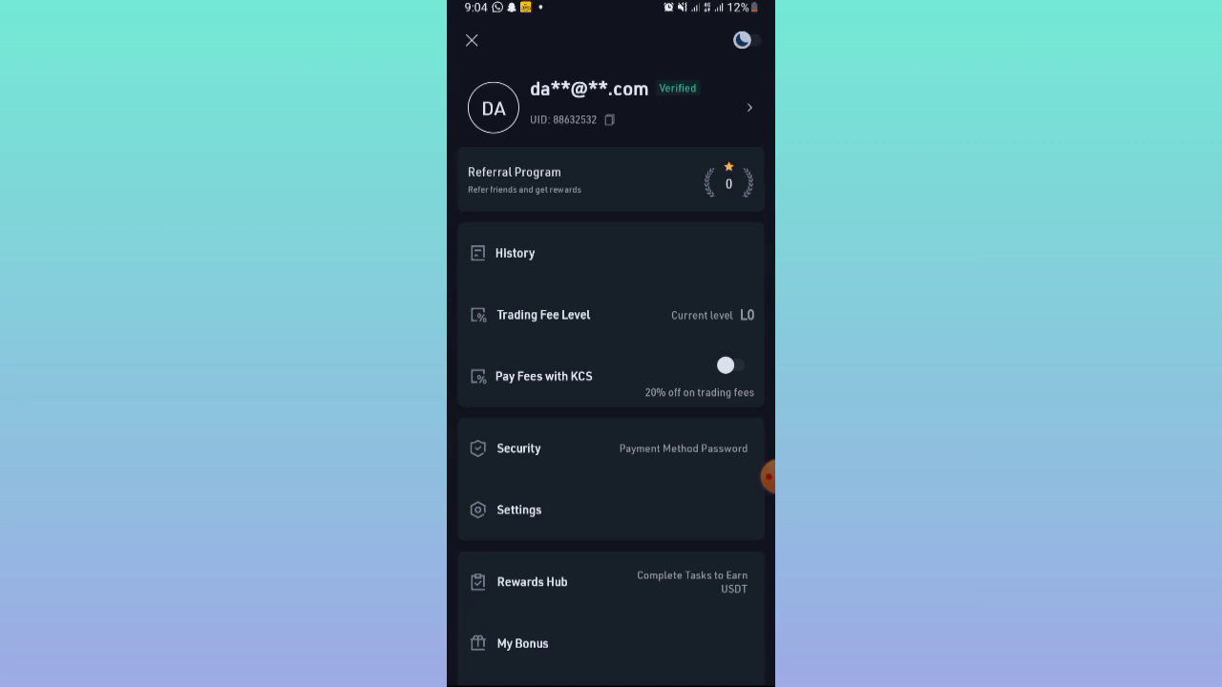
pyautogui.moveTo(682, 87); pyautogui.dragTo(692, 102)
pyautogui.click(472, 40)
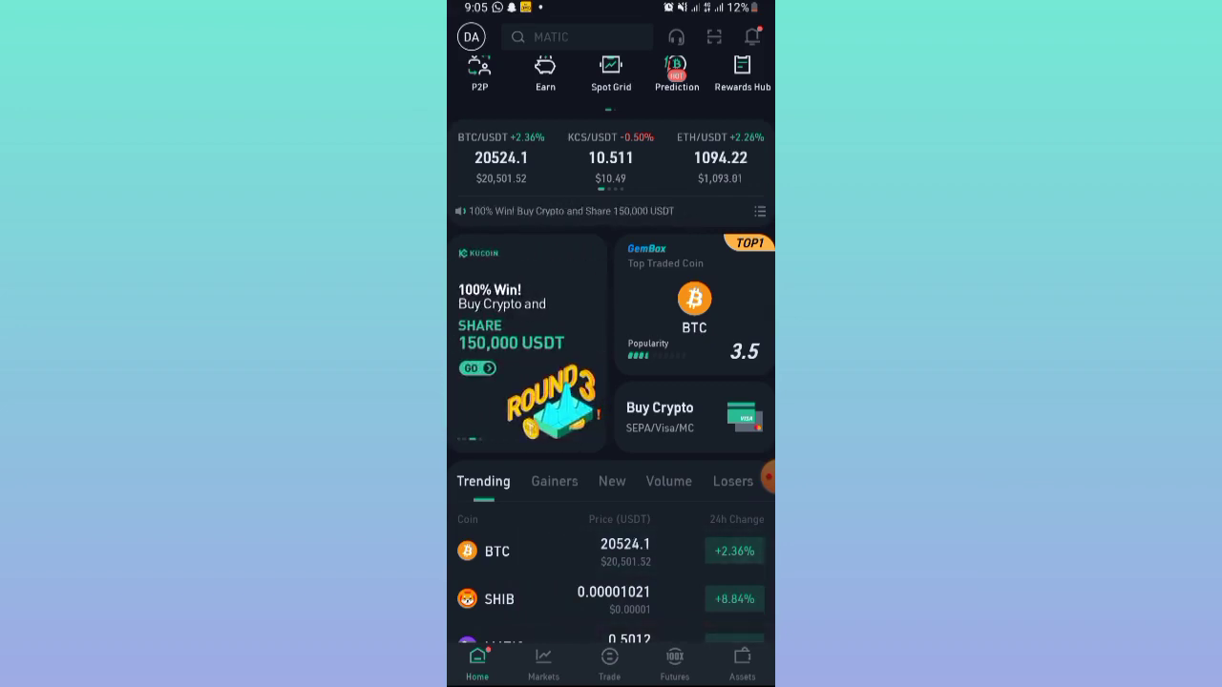
pyautogui.moveTo(640, 410); pyautogui.dragTo(702, 420)
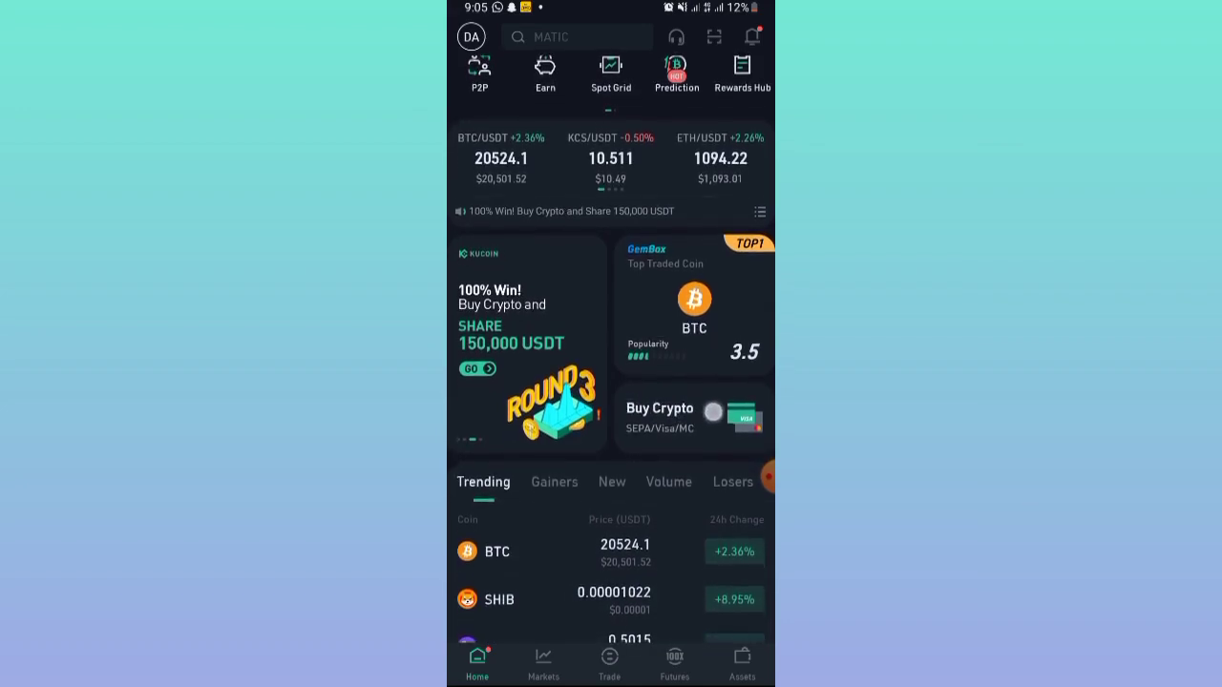
pyautogui.moveTo(702, 420); pyautogui.dragTo(714, 415)
# Step: Open the Buy Crypto Fast Trade page and change the coin to buy from USDT to BTC
pyautogui.click(696, 414)
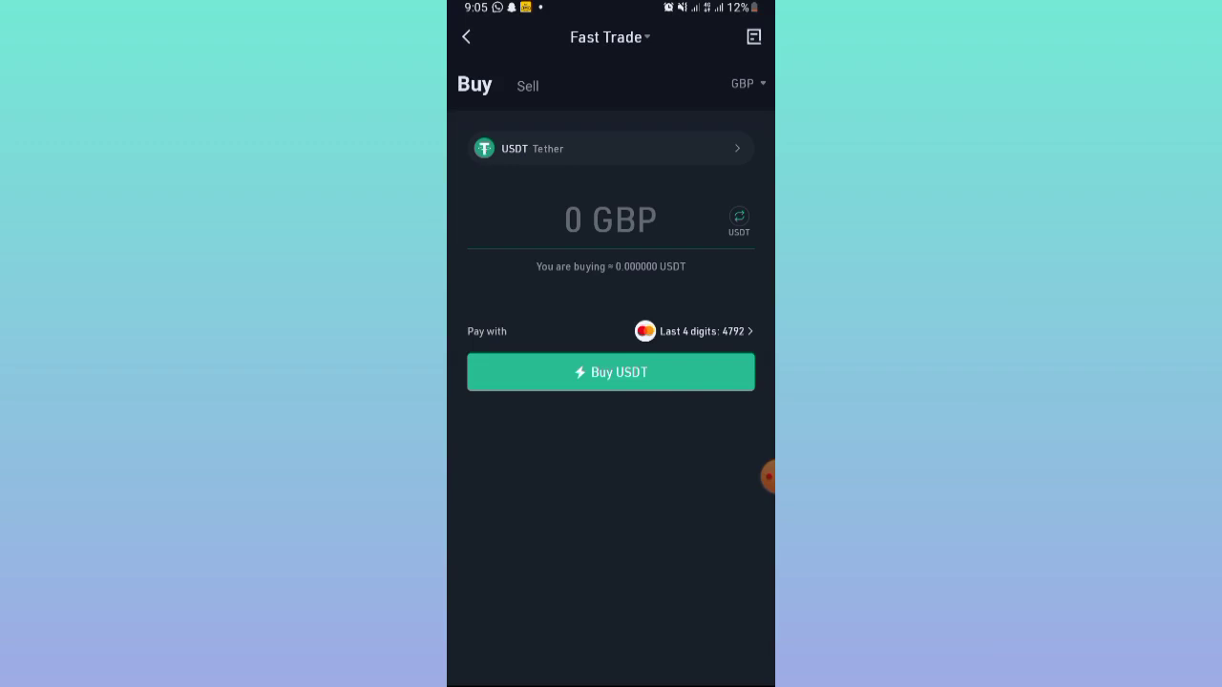
pyautogui.moveTo(507, 150); pyautogui.dragTo(518, 160)
pyautogui.click(518, 160)
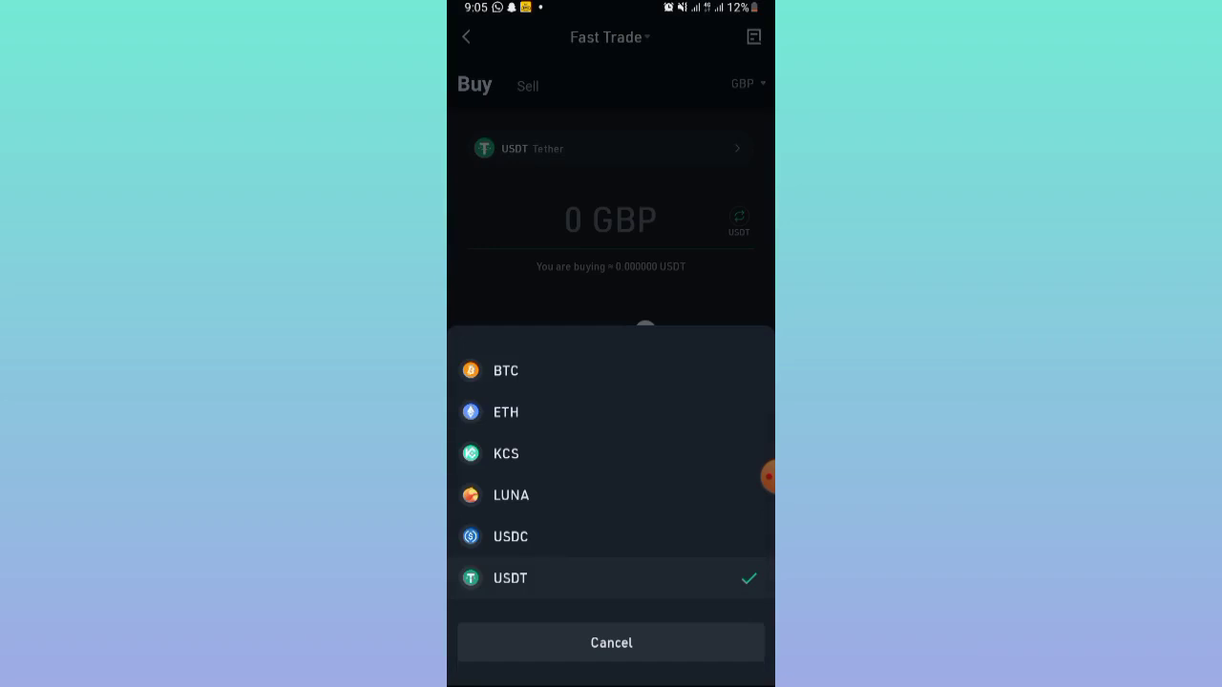
pyautogui.click(468, 368)
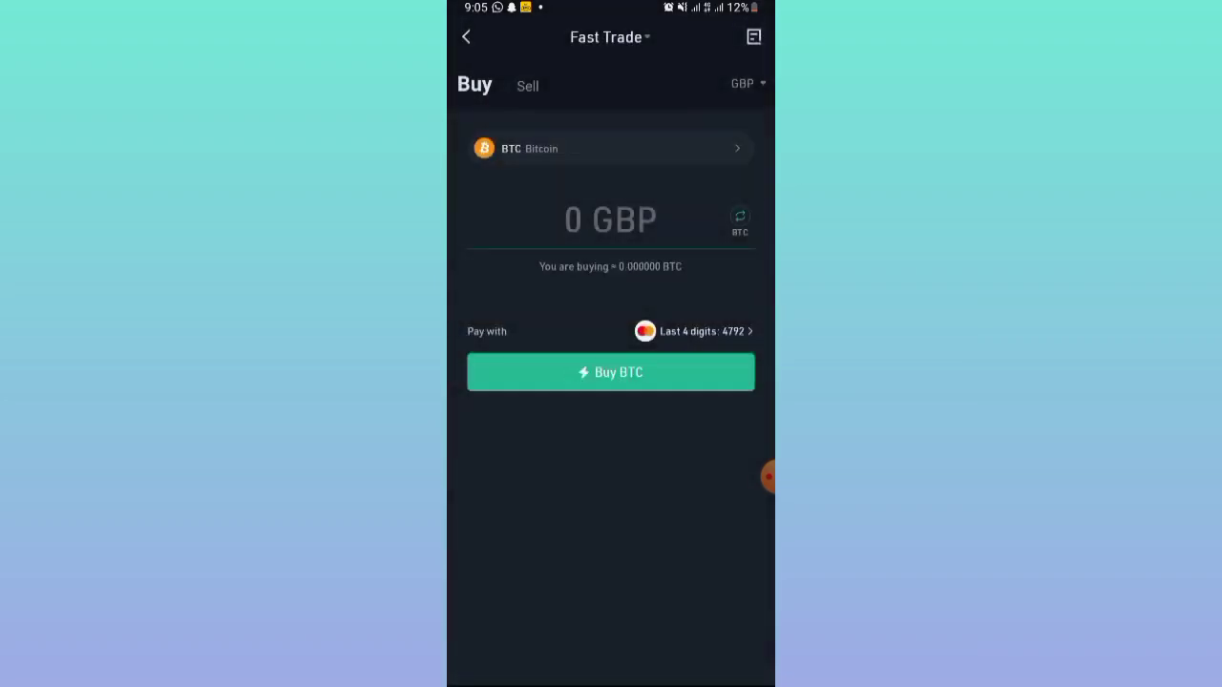
# Step: Enter 1000 GBP as the Bitcoin purchase amount and bring up the currency list
pyautogui.click(611, 219)
pyautogui.write('10')
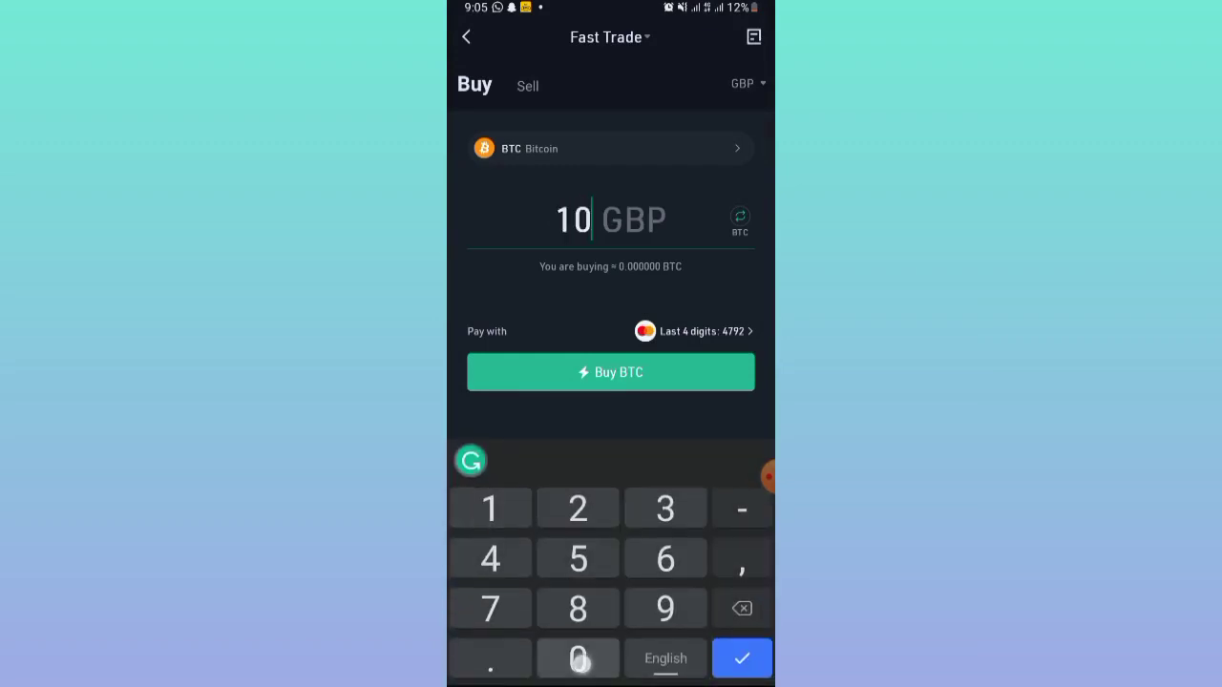
pyautogui.write('0')
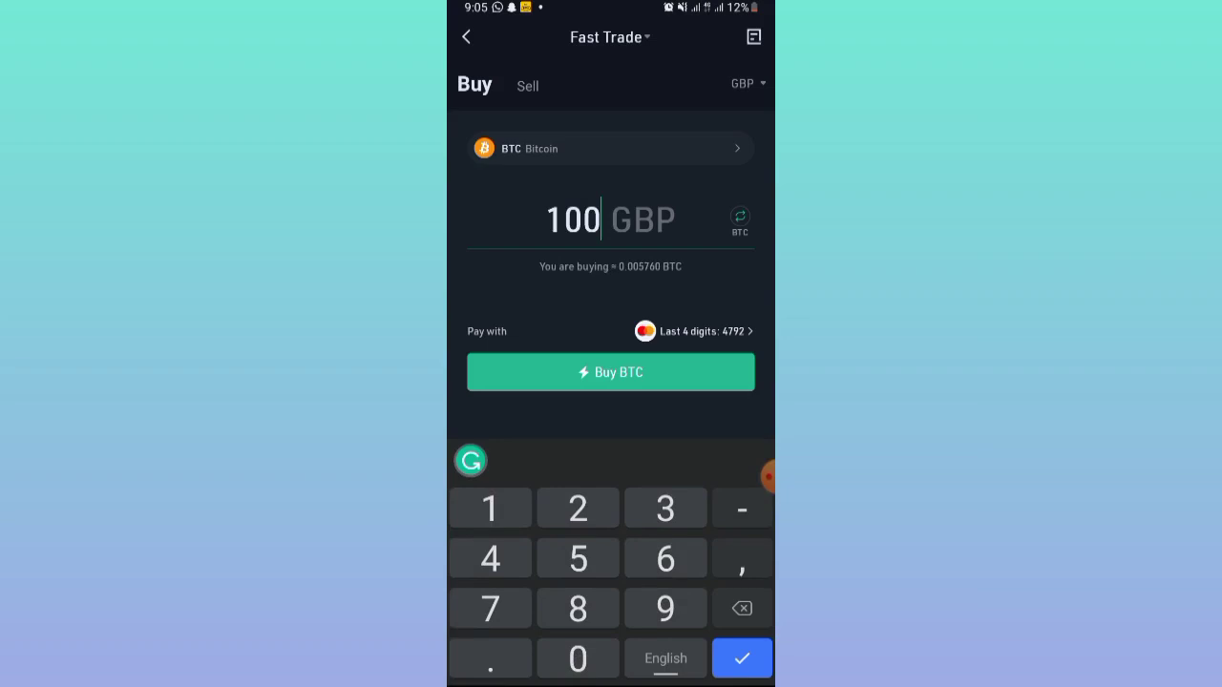
pyautogui.press('Return')
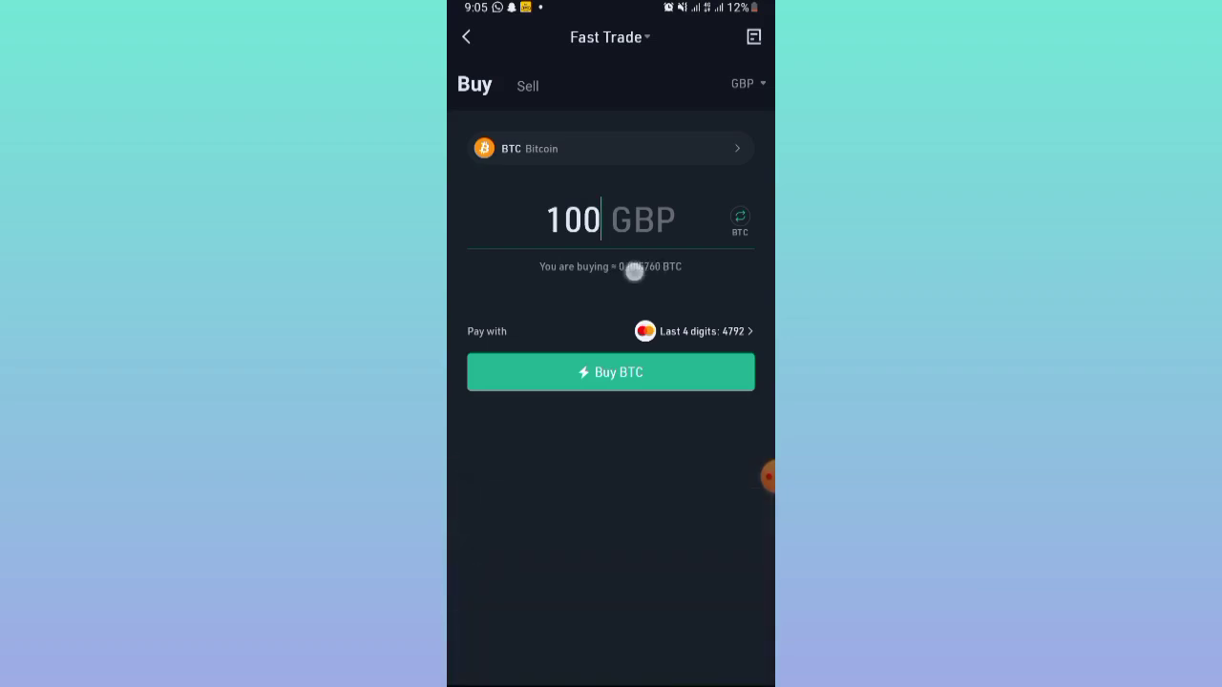
pyautogui.click(608, 277)
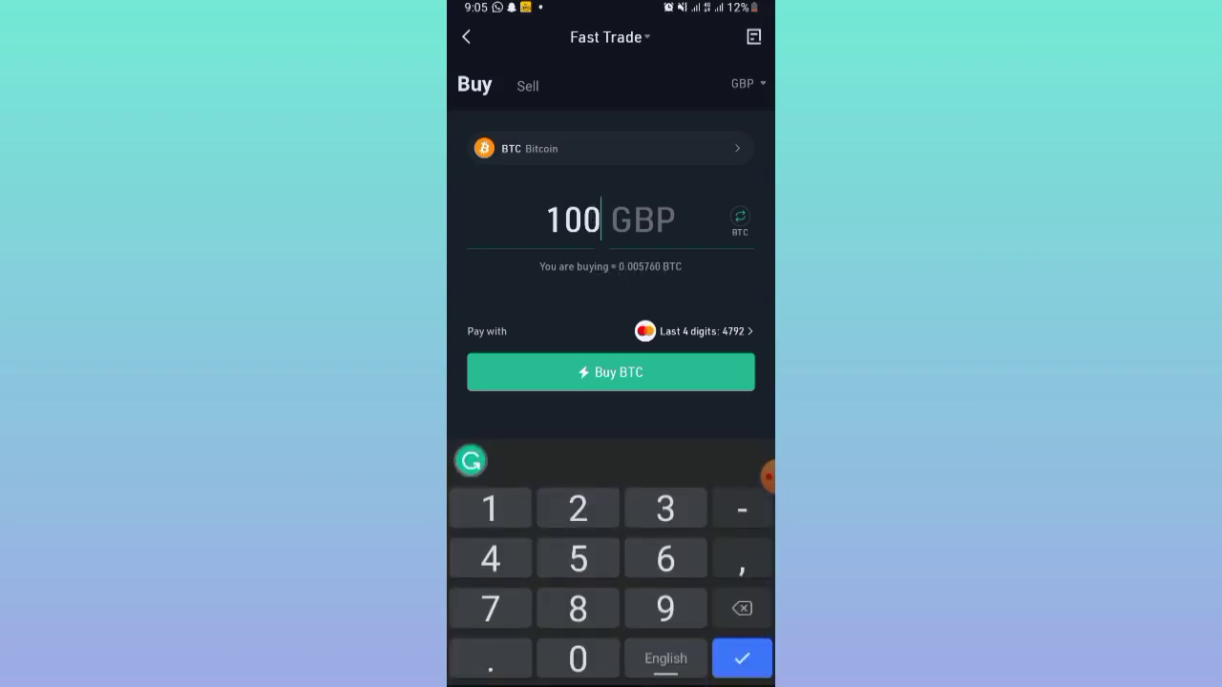
pyautogui.write('0')
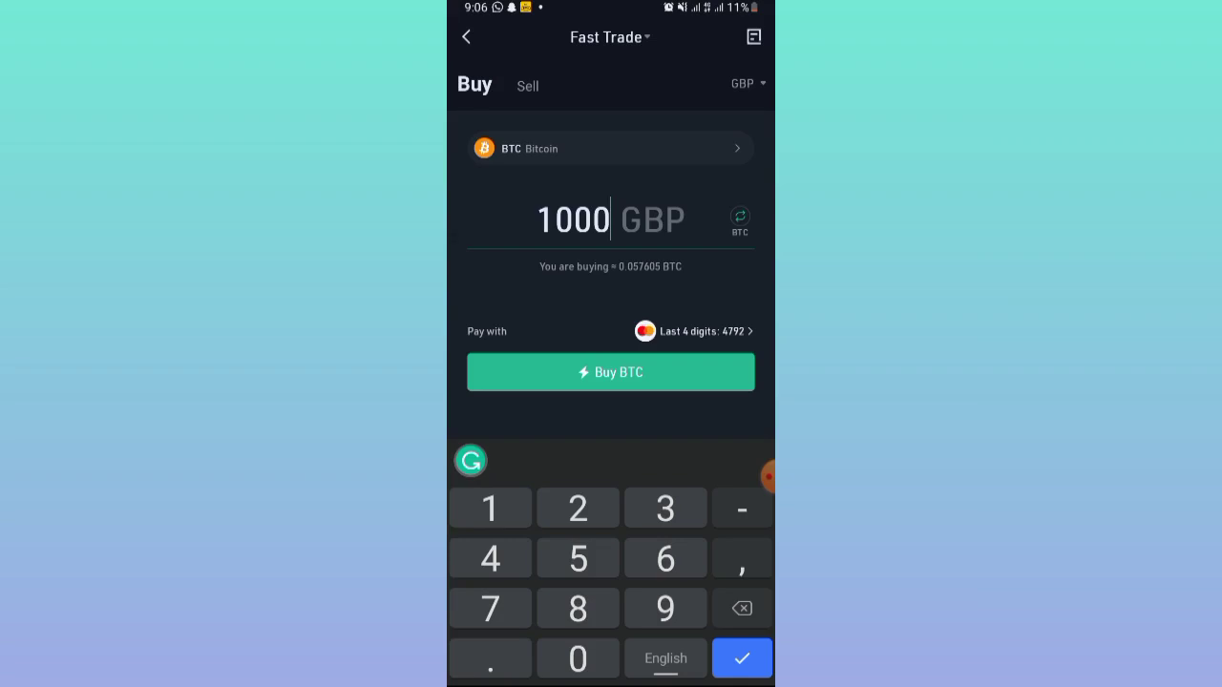
pyautogui.click(754, 84)
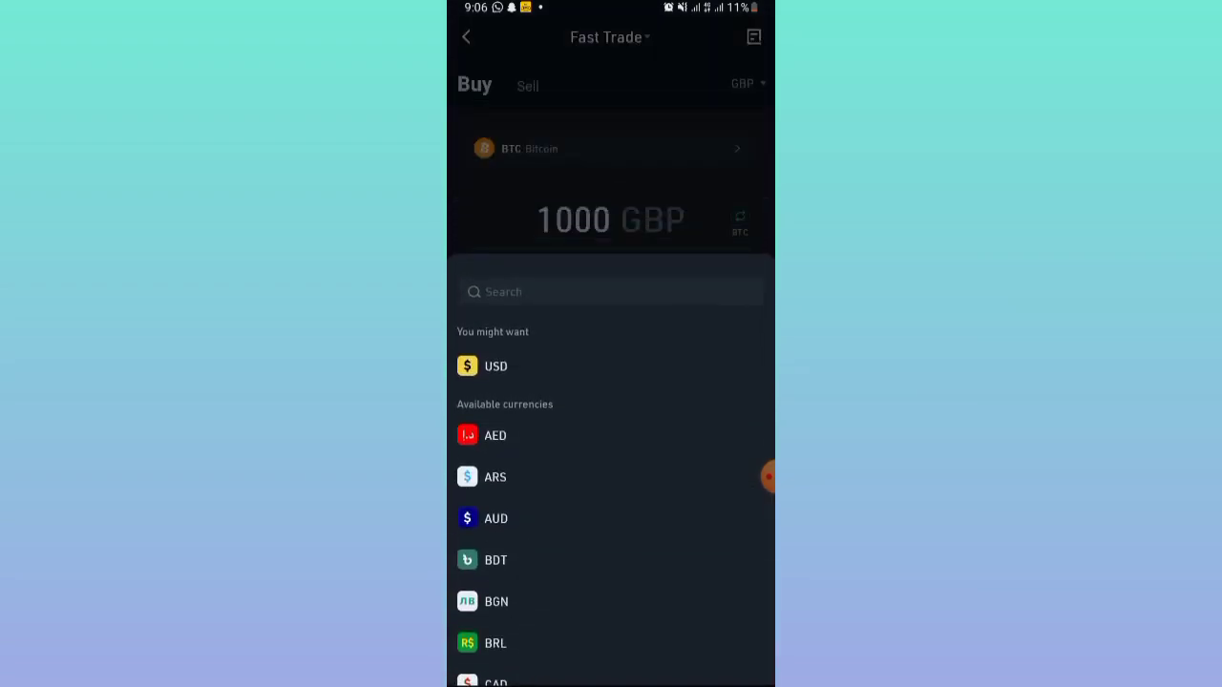
# Step: Switch the payment currency from GBP to USD and enter 1000 as the dollar amount
pyautogui.moveTo(468, 552); pyautogui.dragTo(467, 383)
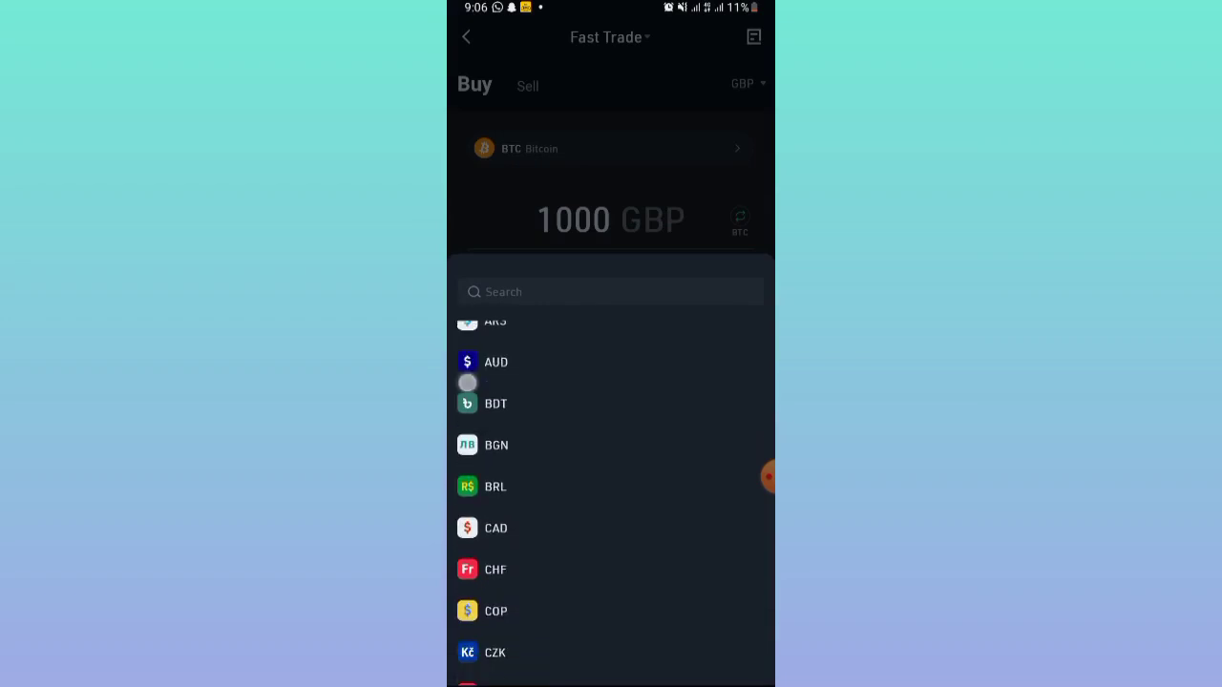
pyautogui.moveTo(668, 541); pyautogui.dragTo(696, 355)
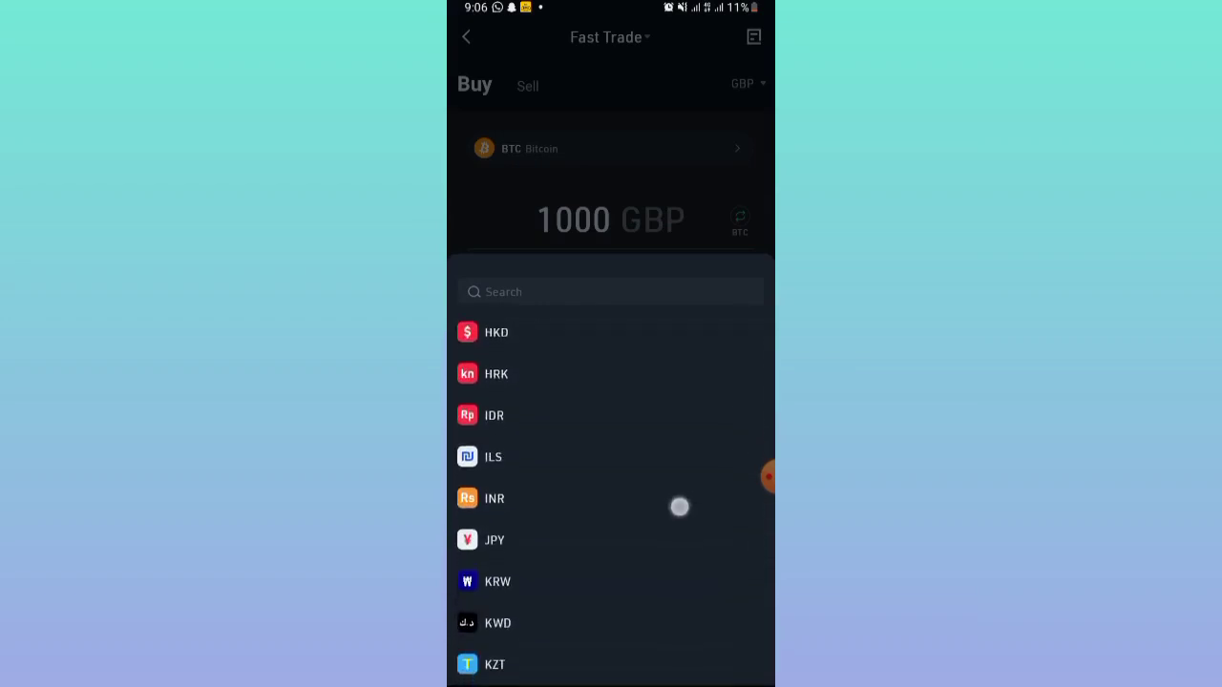
pyautogui.moveTo(679, 506); pyautogui.dragTo(685, 382)
pyautogui.moveTo(674, 488); pyautogui.dragTo(680, 382)
pyautogui.moveTo(687, 515); pyautogui.dragTo(684, 393)
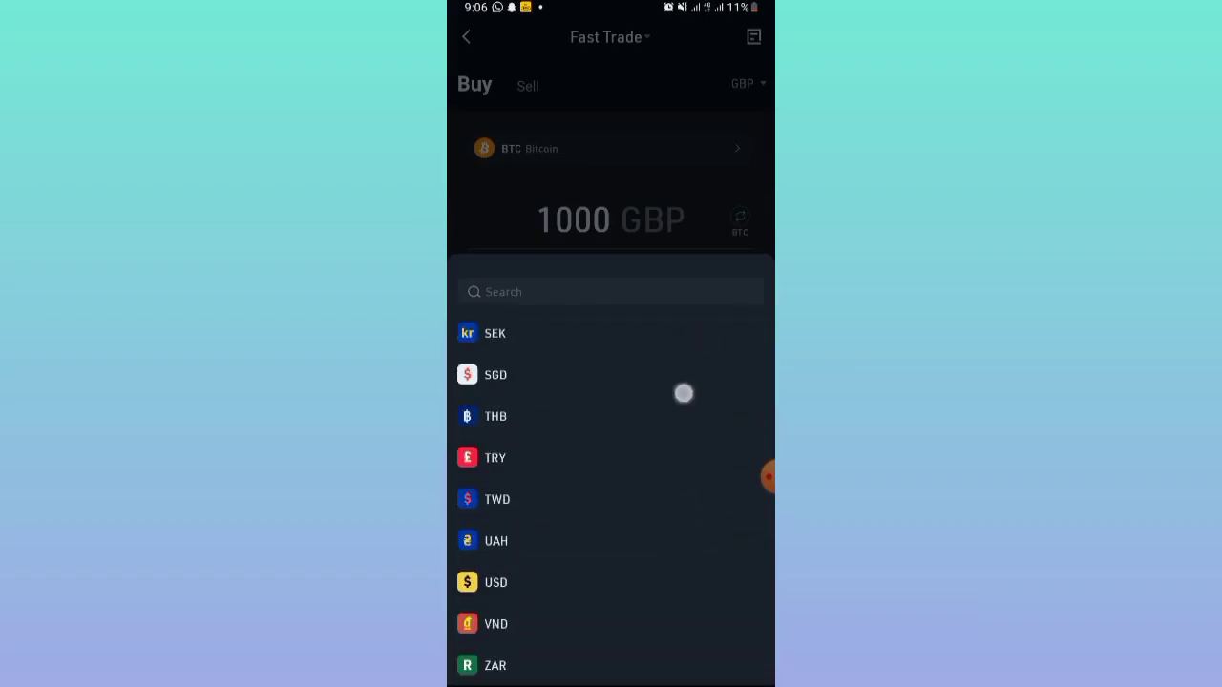
pyautogui.moveTo(469, 509); pyautogui.dragTo(469, 595)
pyautogui.click(468, 366)
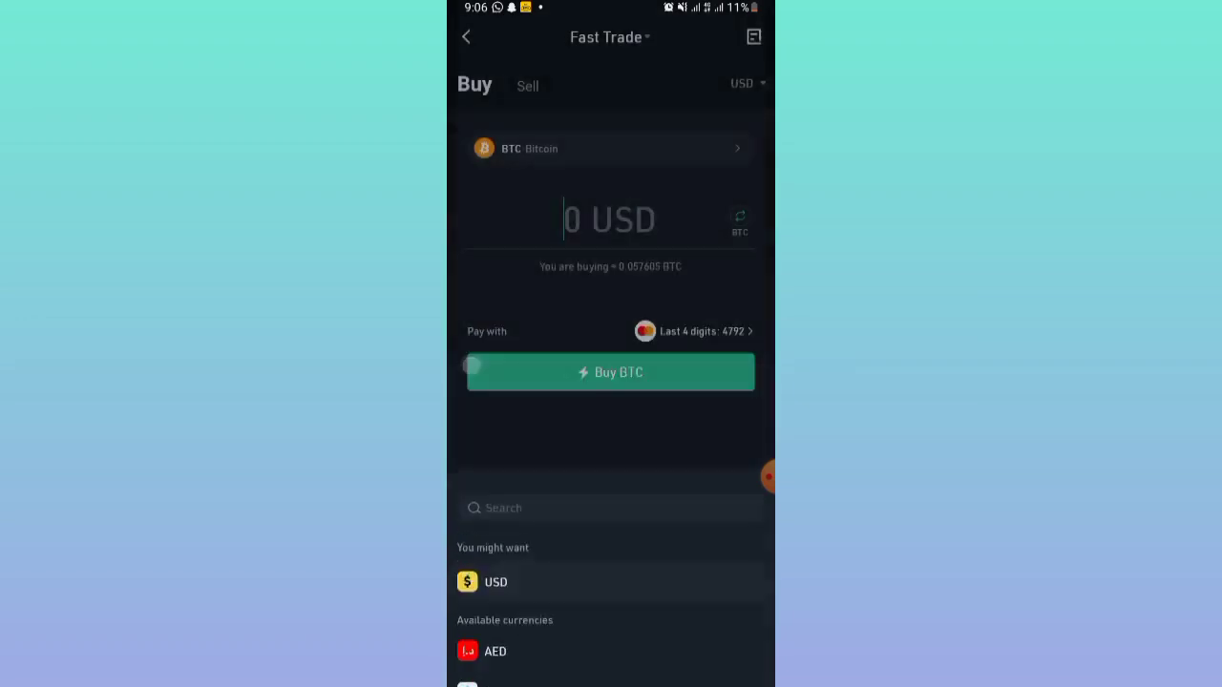
pyautogui.click(575, 225)
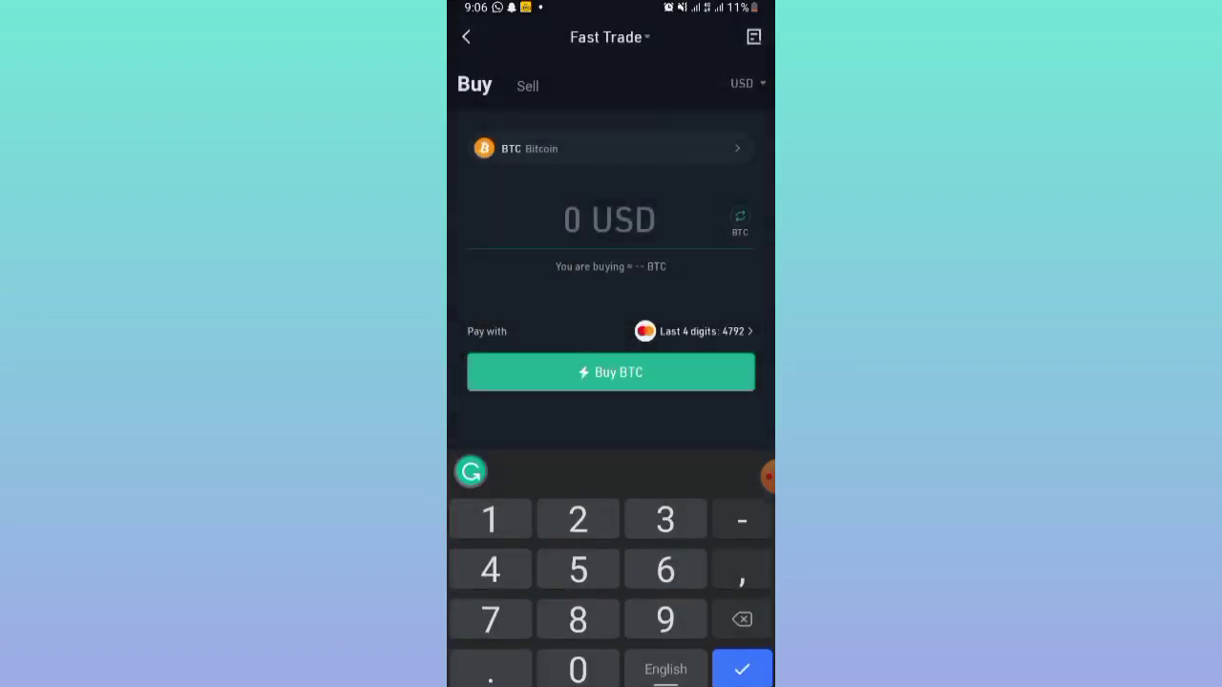
pyautogui.write('1000')
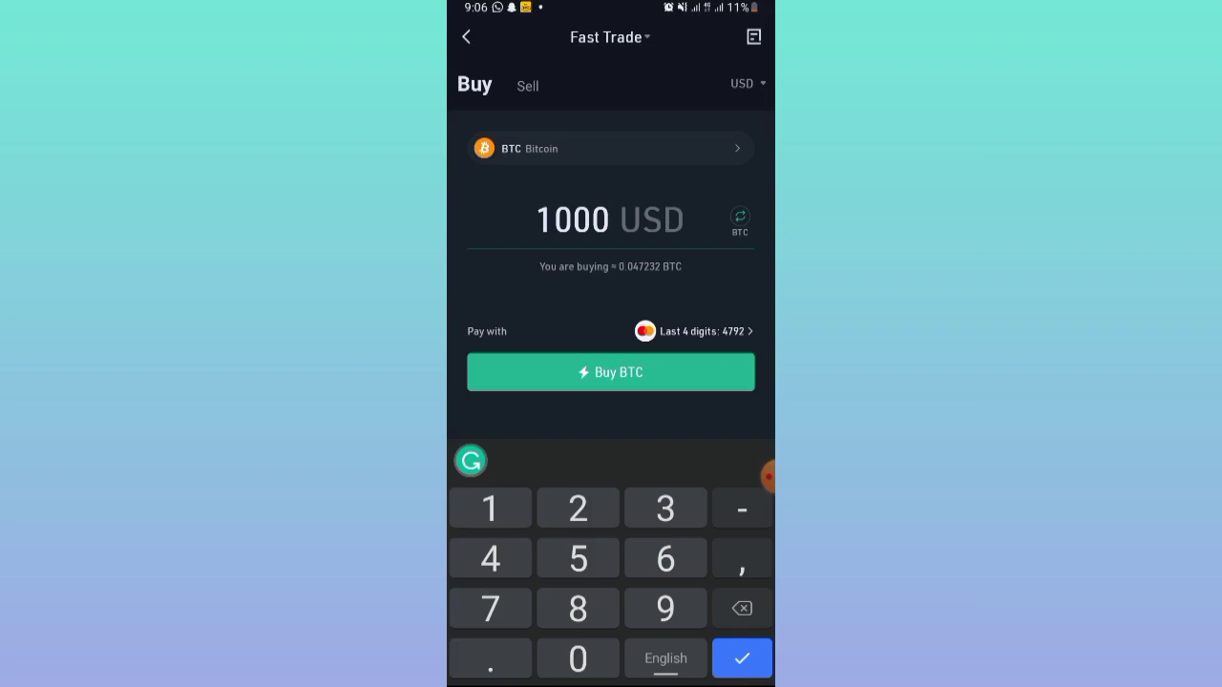
pyautogui.click(721, 331)
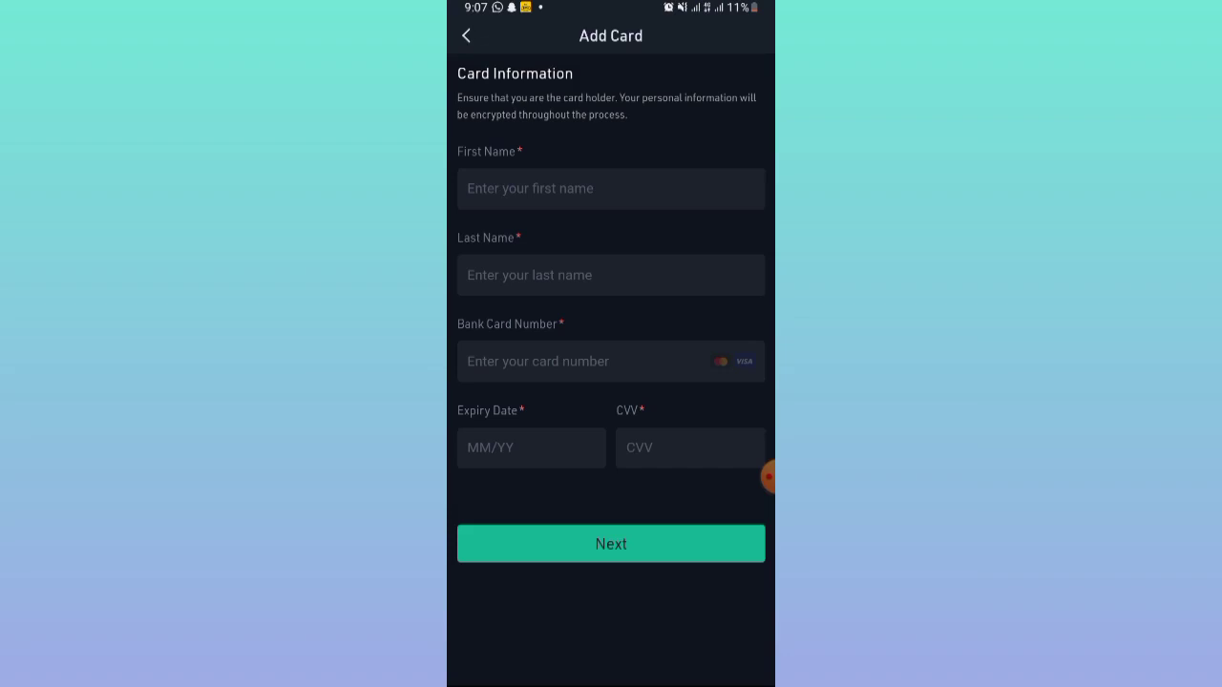
pyautogui.click(466, 36)
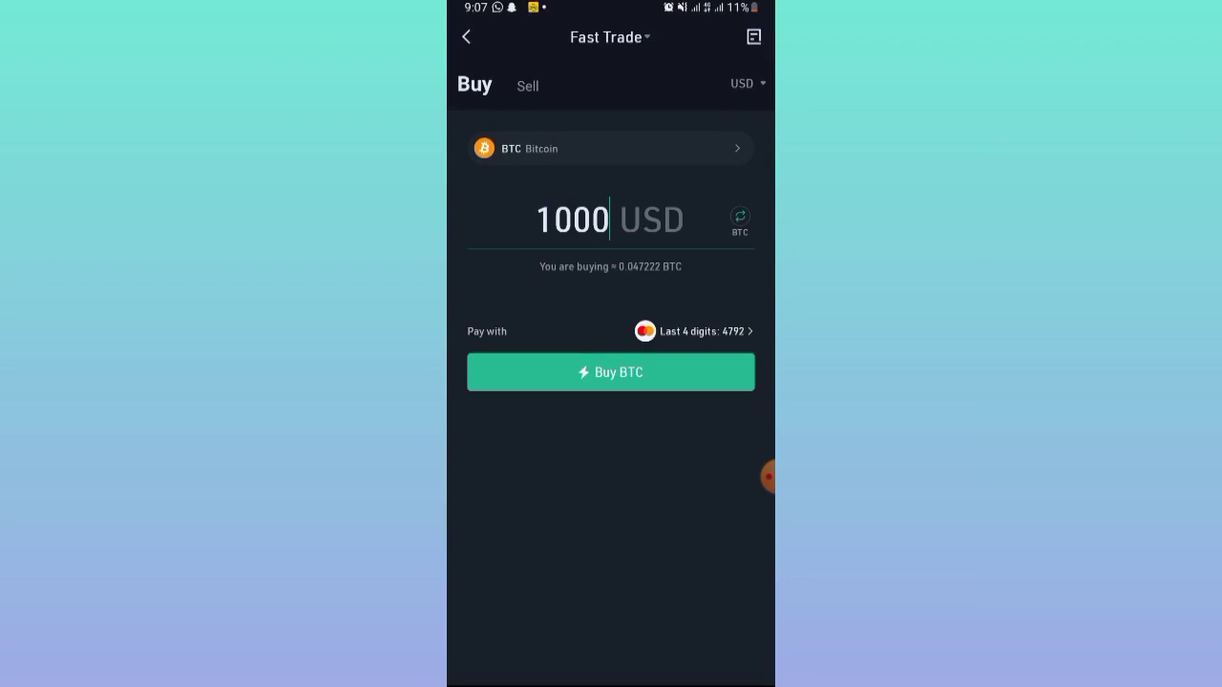
# Step: Tap Buy BTC to review the order for about 0.046362 BTC at 1000 USD
pyautogui.click(534, 376)
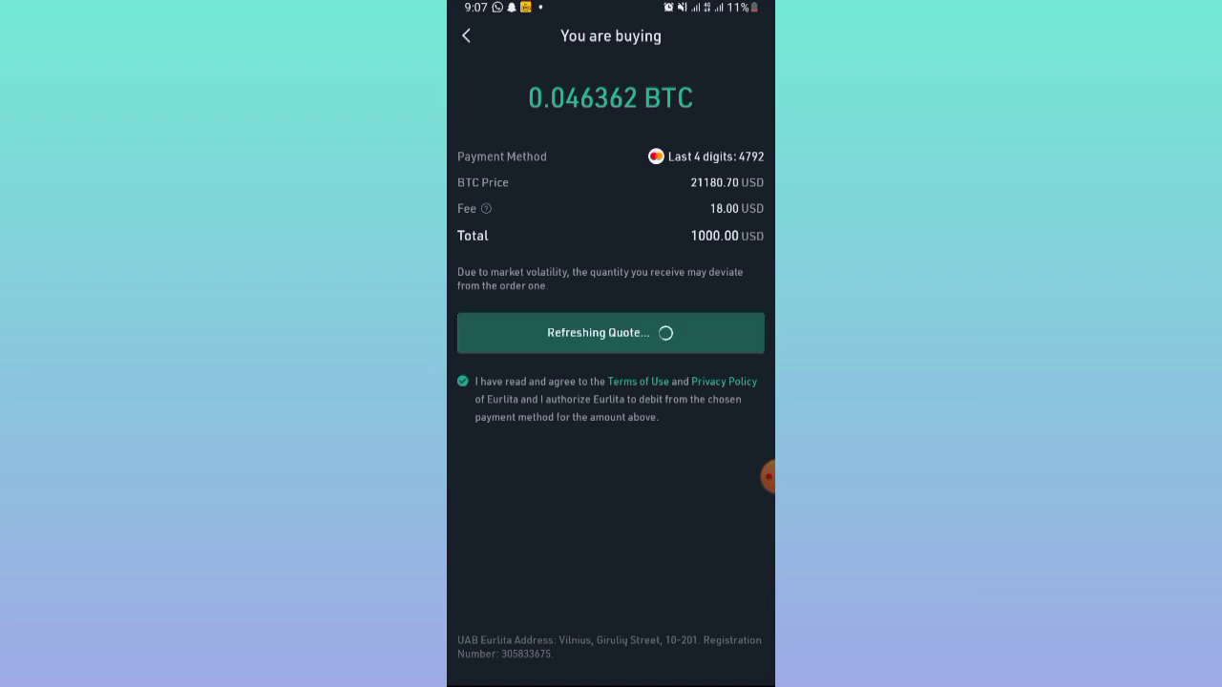
pyautogui.moveTo(499, 502); pyautogui.dragTo(499, 423)
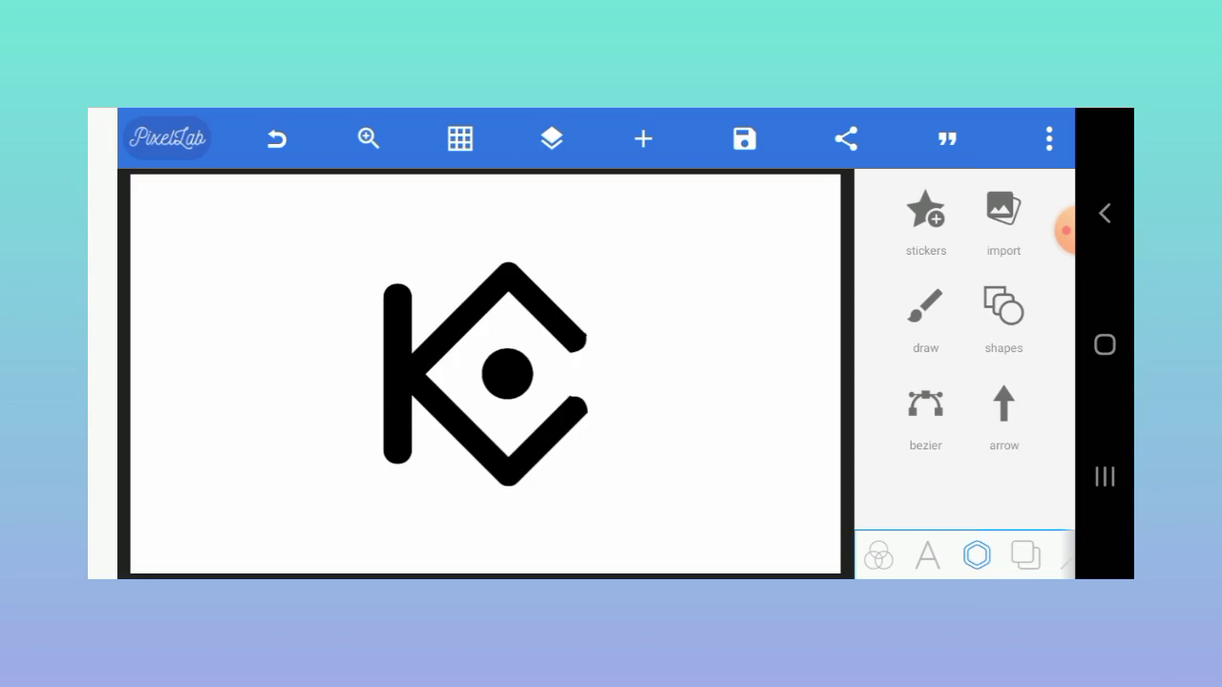
# Step: Shrink the KC logo with its corner handle and centre it horizontally and vertically
pyautogui.click(422, 399)
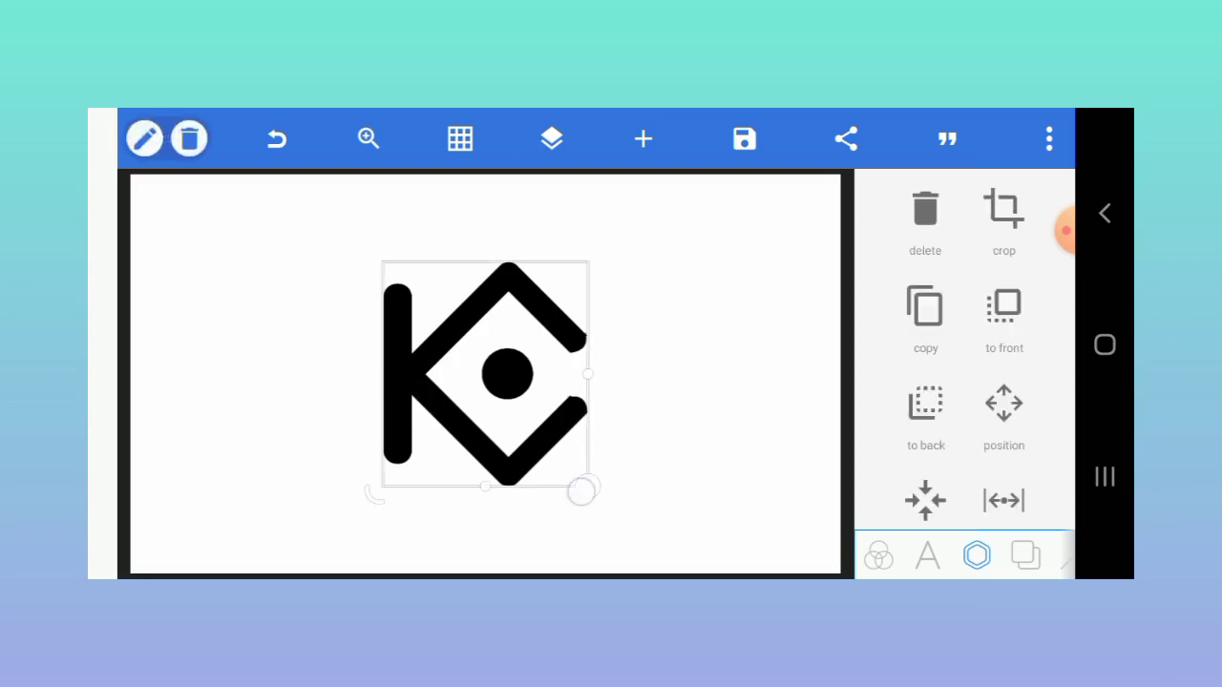
pyautogui.moveTo(581, 491); pyautogui.dragTo(477, 365)
pyautogui.moveTo(1025, 436); pyautogui.dragTo(1033, 323)
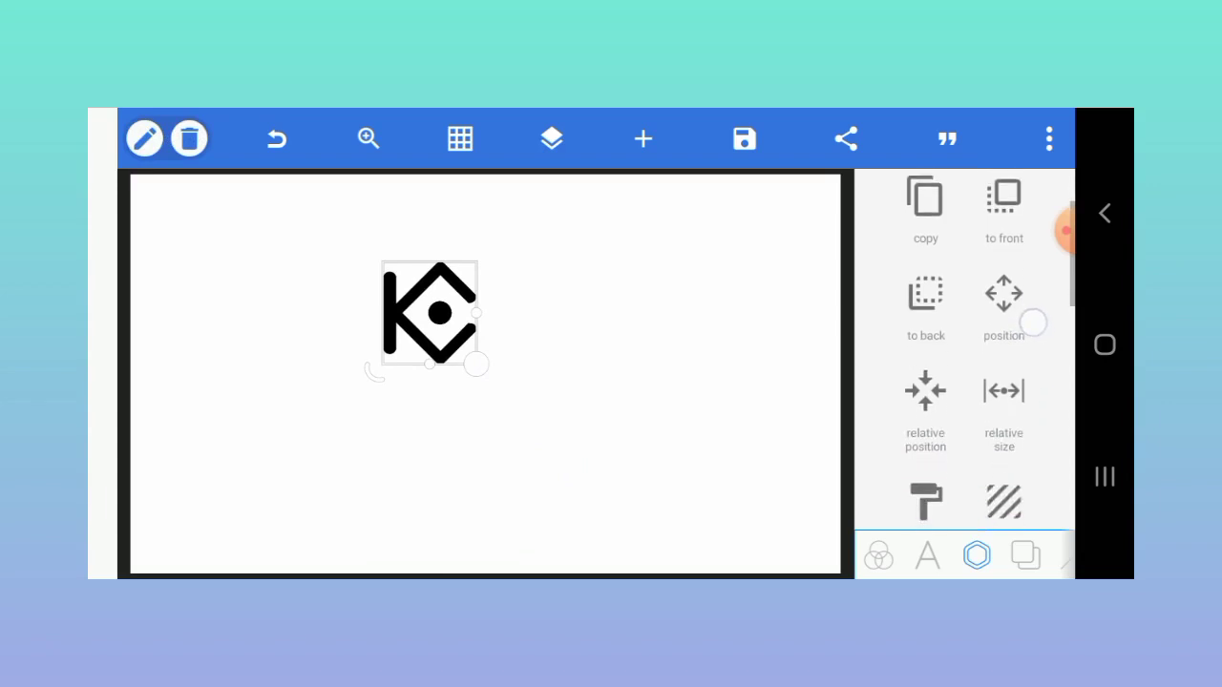
pyautogui.click(925, 392)
pyautogui.click(971, 272)
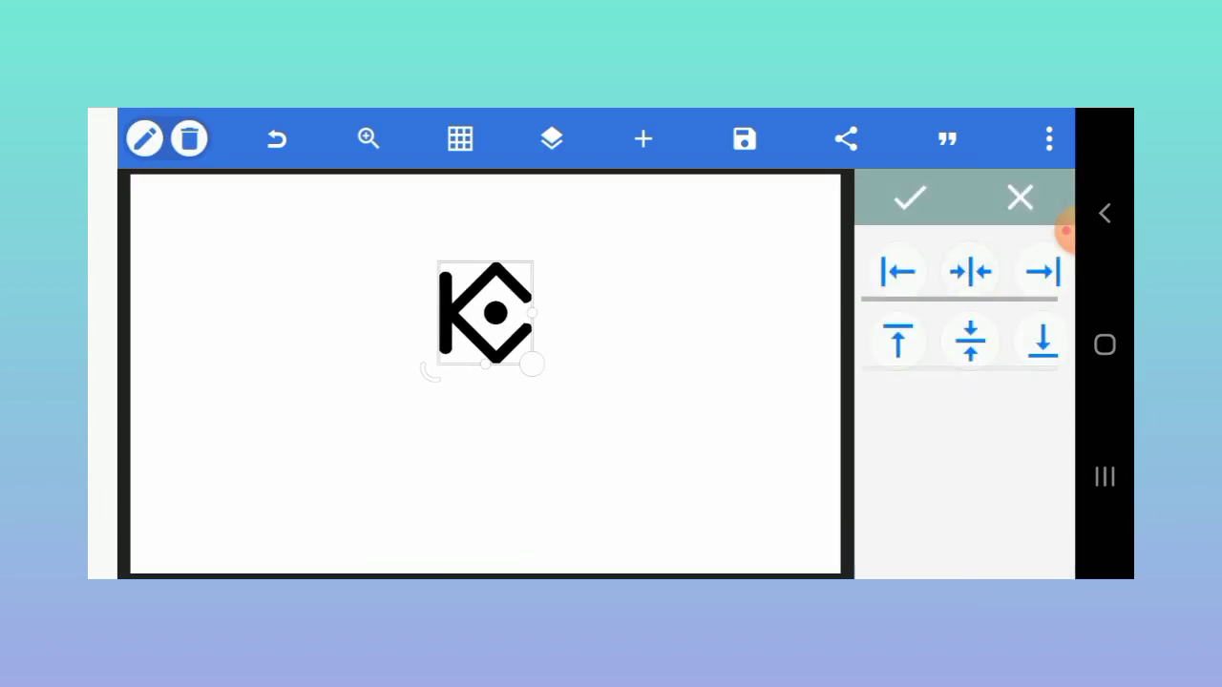
pyautogui.click(970, 341)
pyautogui.click(887, 197)
pyautogui.click(284, 433)
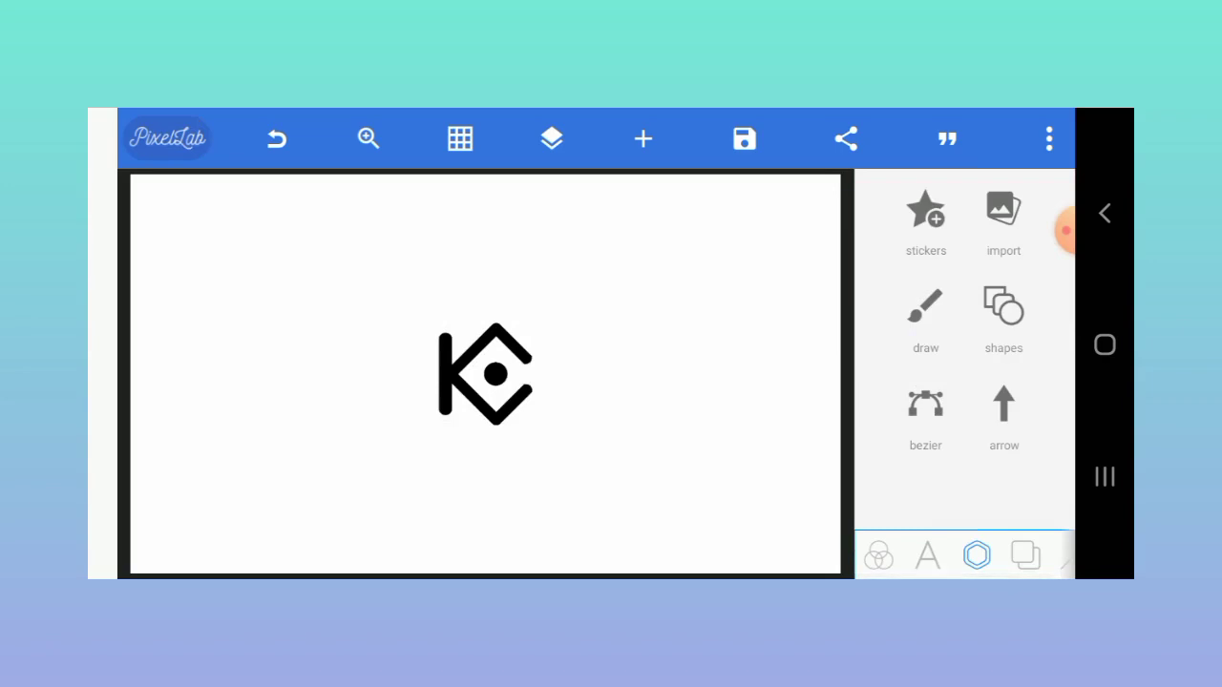
# Step: Add a circle shape, shrink it, and place it over the KC logo
pyautogui.click(1004, 308)
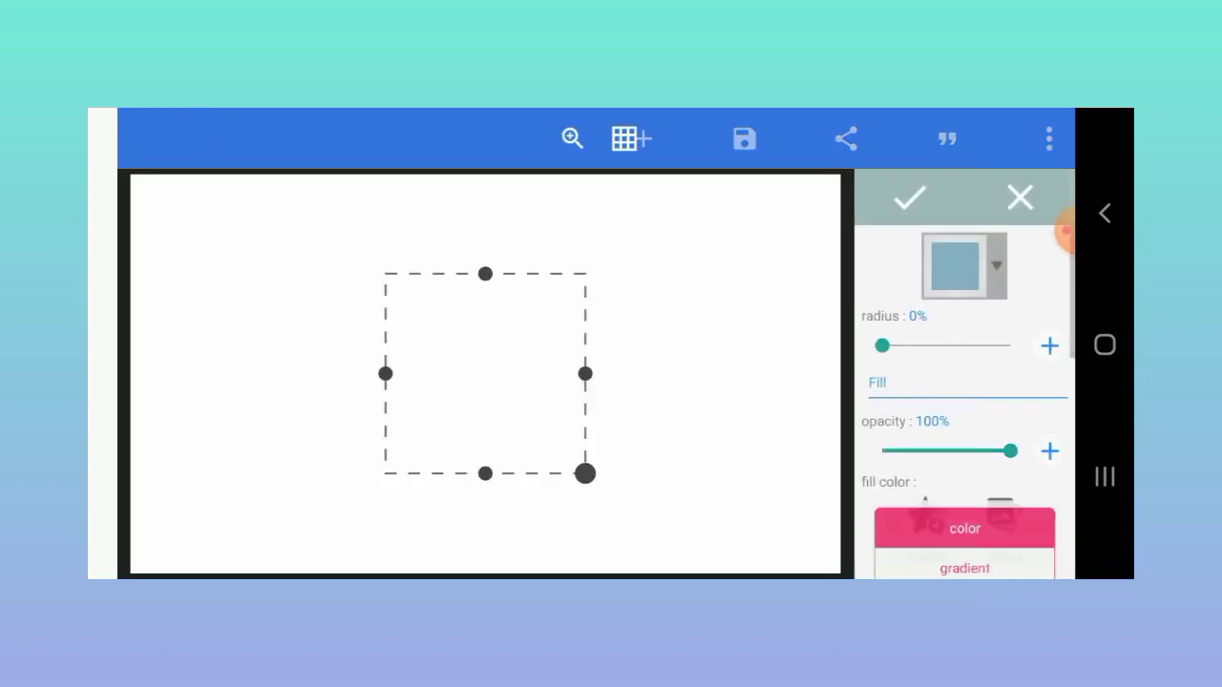
pyautogui.click(968, 273)
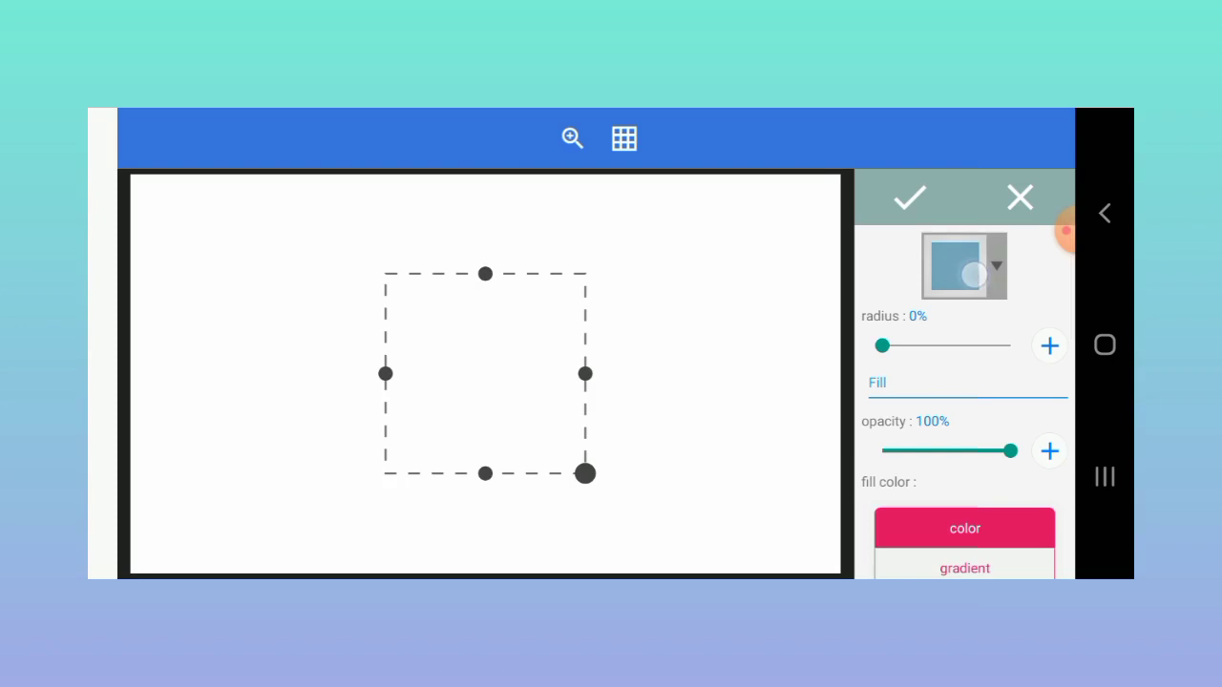
pyautogui.click(532, 189)
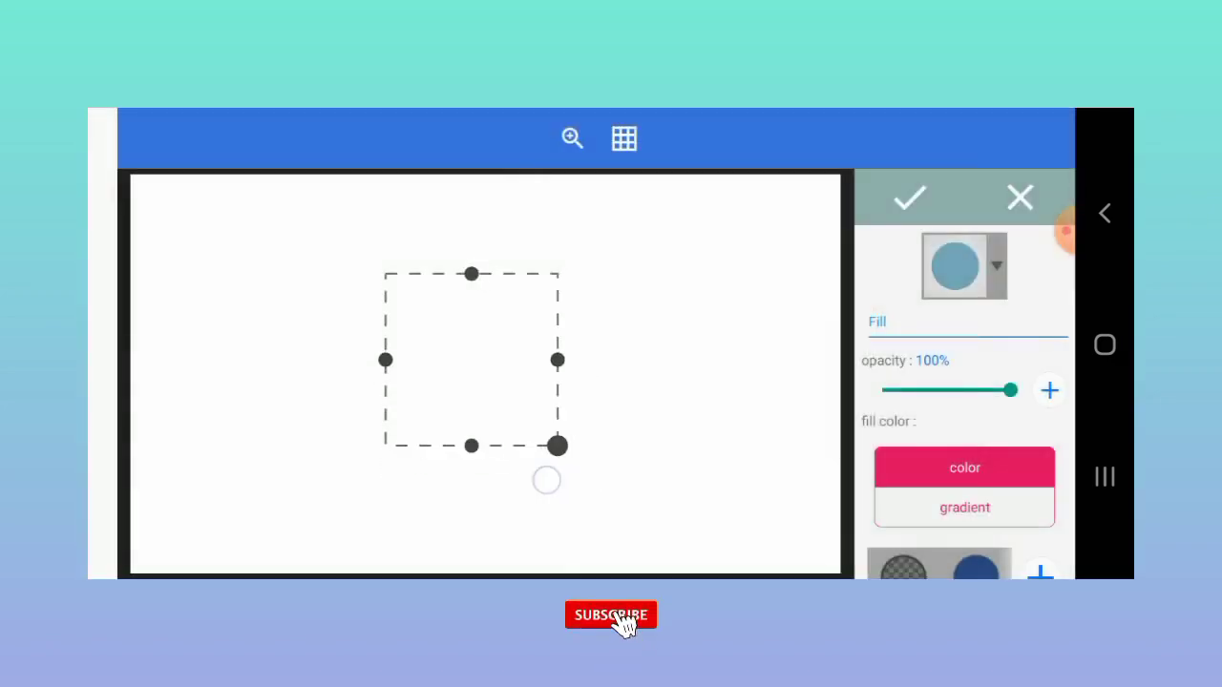
pyautogui.moveTo(586, 472); pyautogui.dragTo(516, 405)
pyautogui.moveTo(428, 343); pyautogui.dragTo(458, 369)
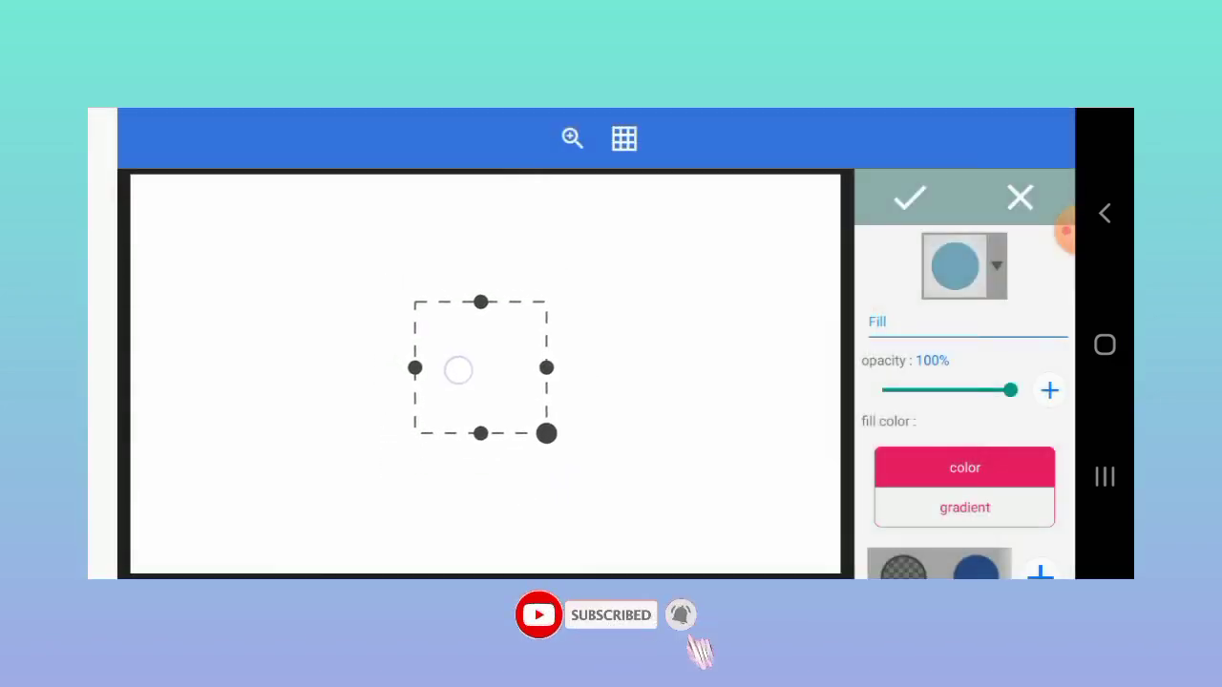
# Step: Make the circle's fill transparent with a 37-width black outline, then centre it
pyautogui.moveTo(960, 401); pyautogui.dragTo(761, 468)
pyautogui.moveTo(993, 437); pyautogui.dragTo(1018, 295)
pyautogui.moveTo(969, 542); pyautogui.dragTo(987, 458)
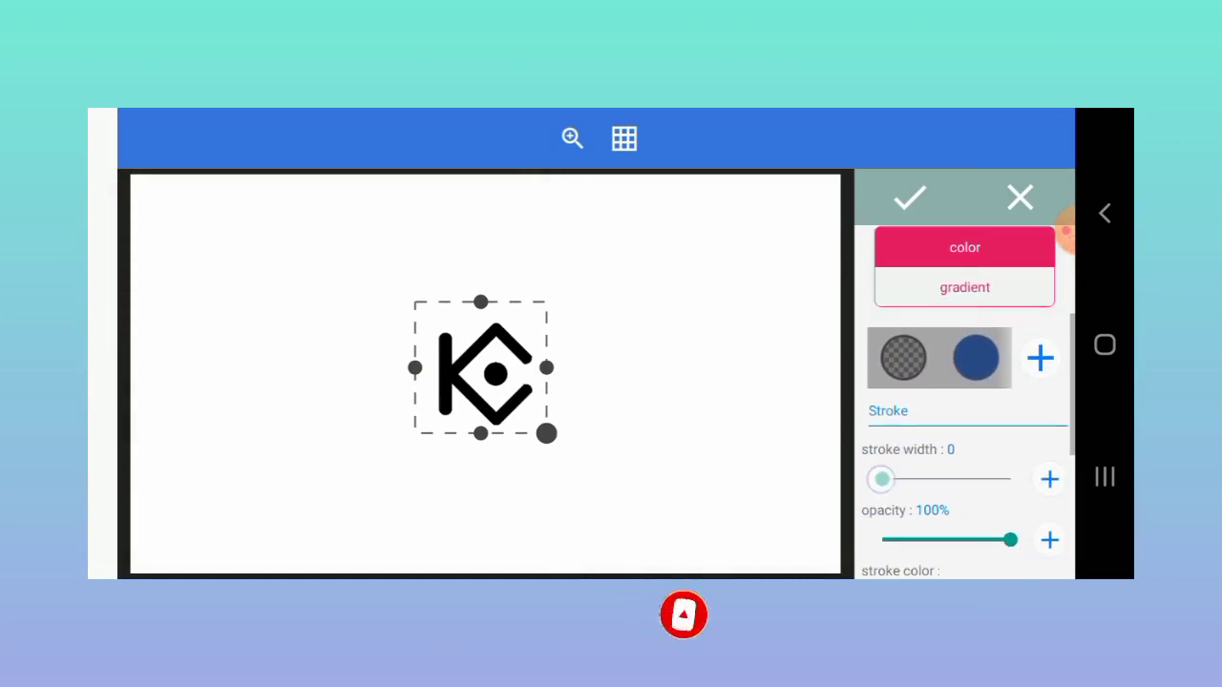
pyautogui.moveTo(881, 480); pyautogui.dragTo(1031, 508)
pyautogui.moveTo(546, 434); pyautogui.dragTo(569, 457)
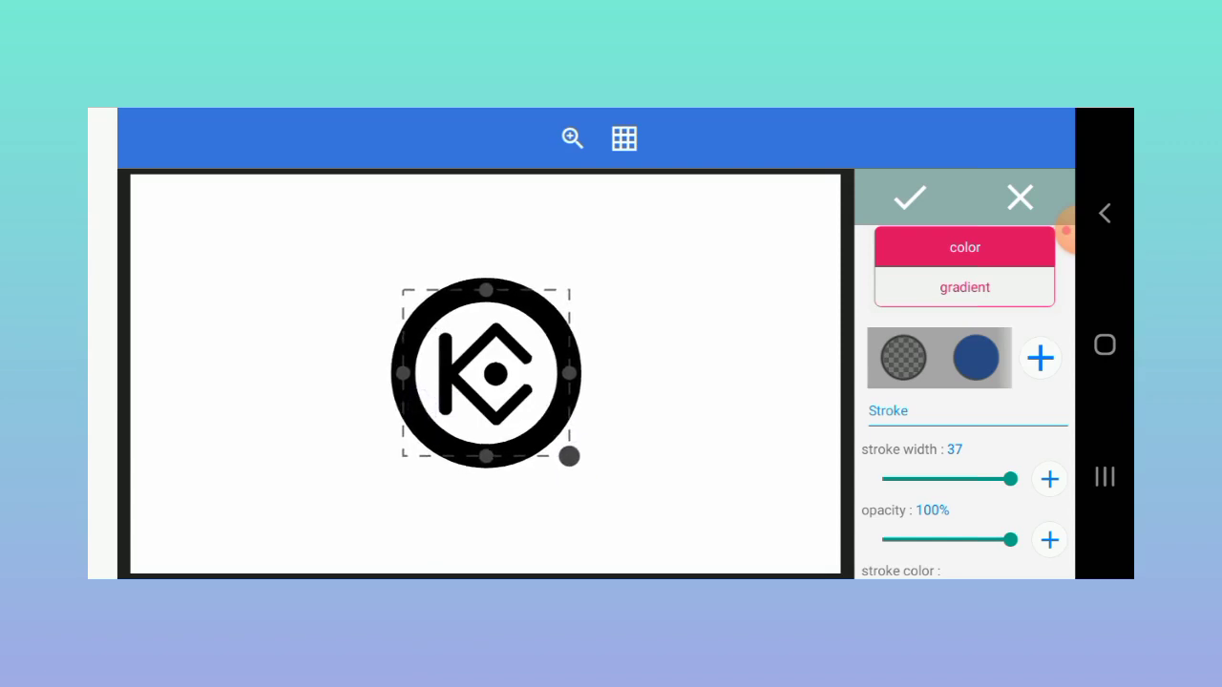
pyautogui.click(910, 198)
pyautogui.scroll(-2, 964, 381)
pyautogui.click(1004, 286)
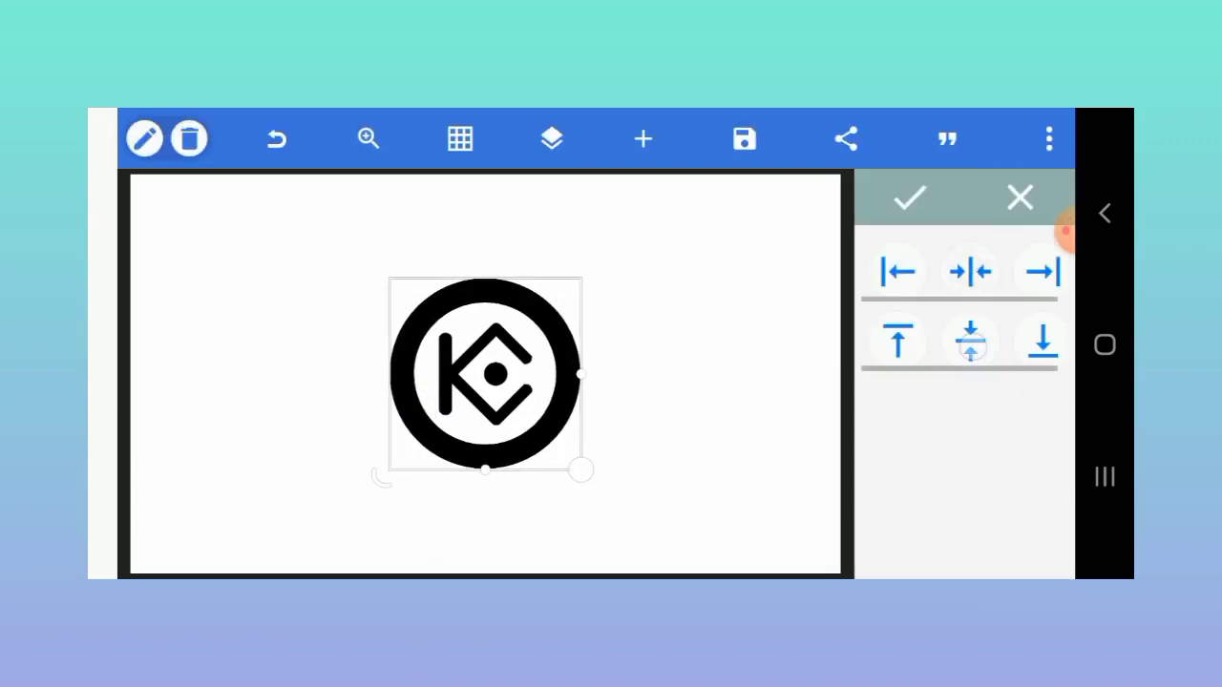
pyautogui.click(256, 477)
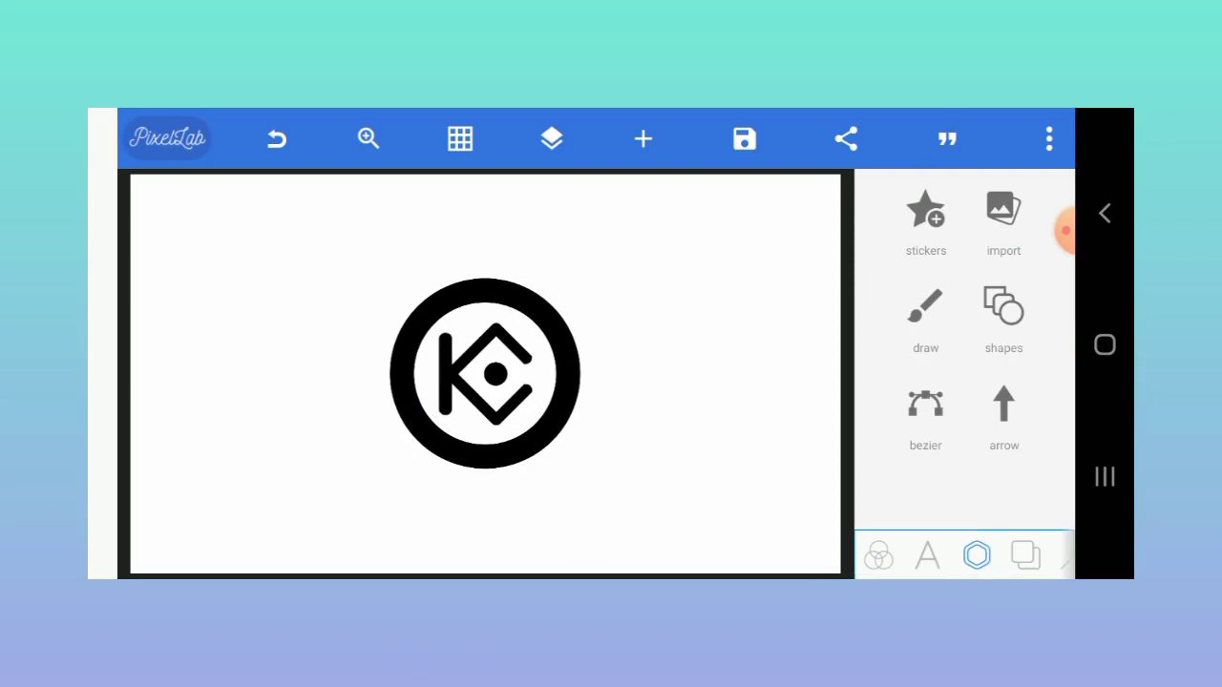
# Step: Add a ring shape sized around the logo and centre it on the canvas
pyautogui.click(1003, 307)
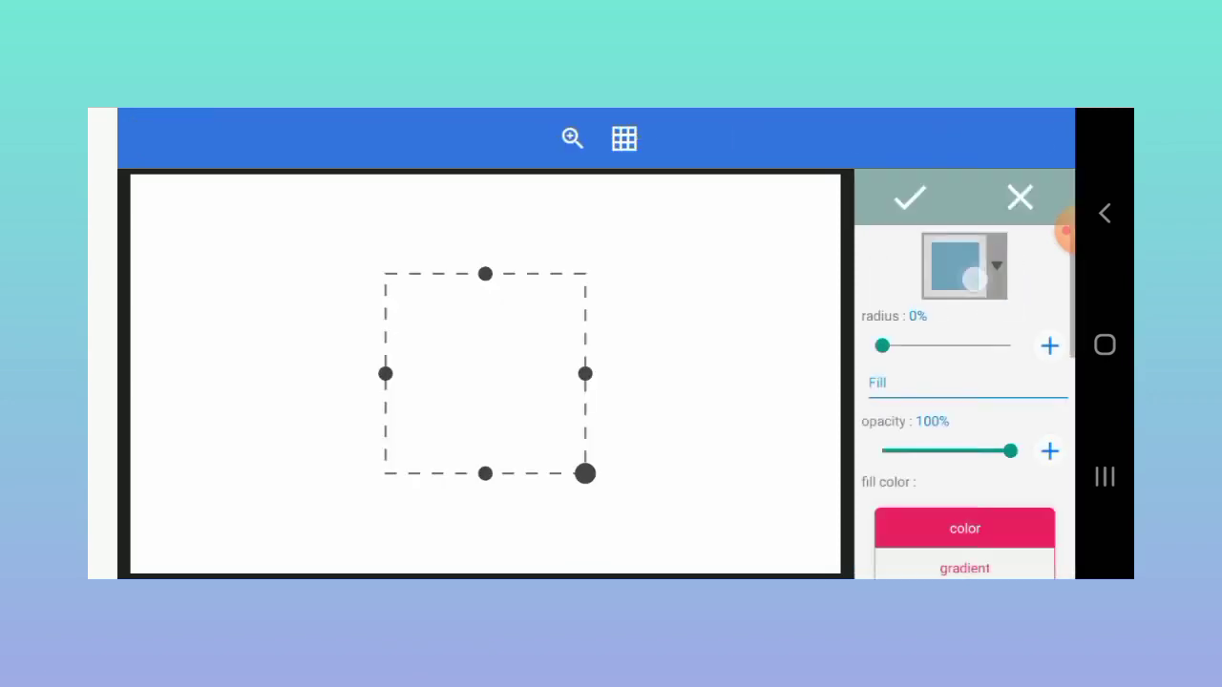
pyautogui.click(964, 265)
pyautogui.click(527, 188)
pyautogui.moveTo(586, 472)
pyautogui.mouseDown()
pyautogui.moveTo(562, 470)
pyautogui.moveTo(450, 363)
pyautogui.moveTo(548, 436)
pyautogui.moveTo(562, 469)
pyautogui.mouseUp()
pyautogui.scroll(-3, 965, 401)
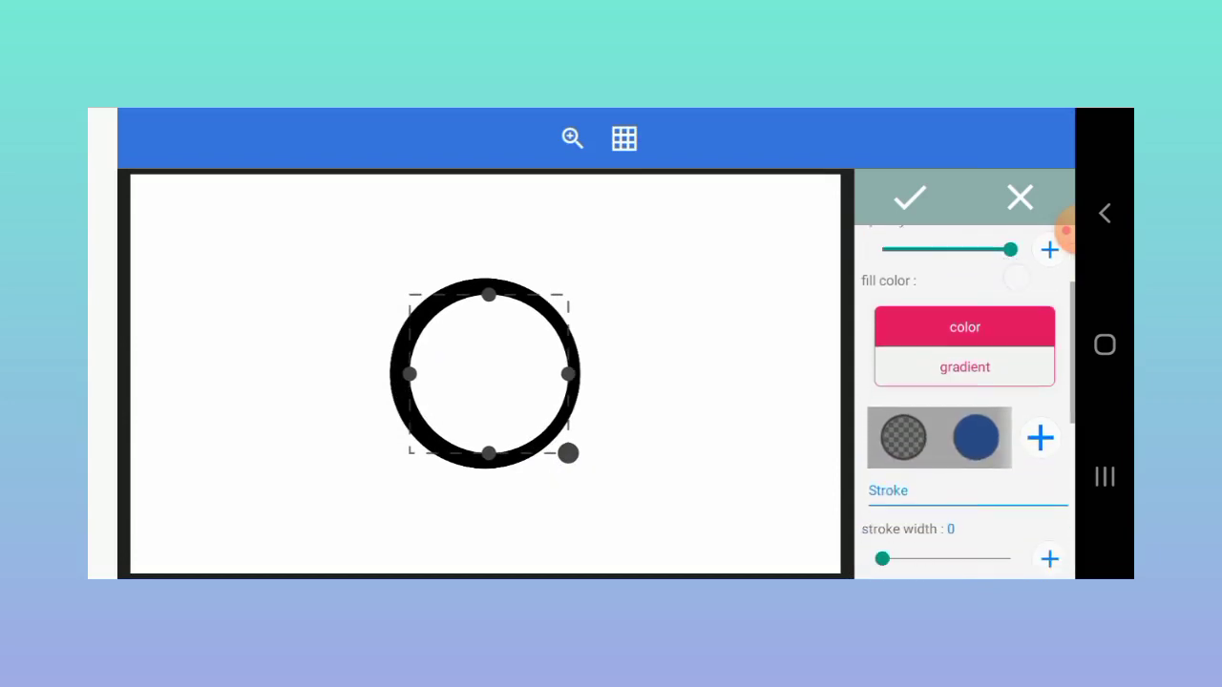
pyautogui.hscroll(2, 940, 438)
pyautogui.click(910, 198)
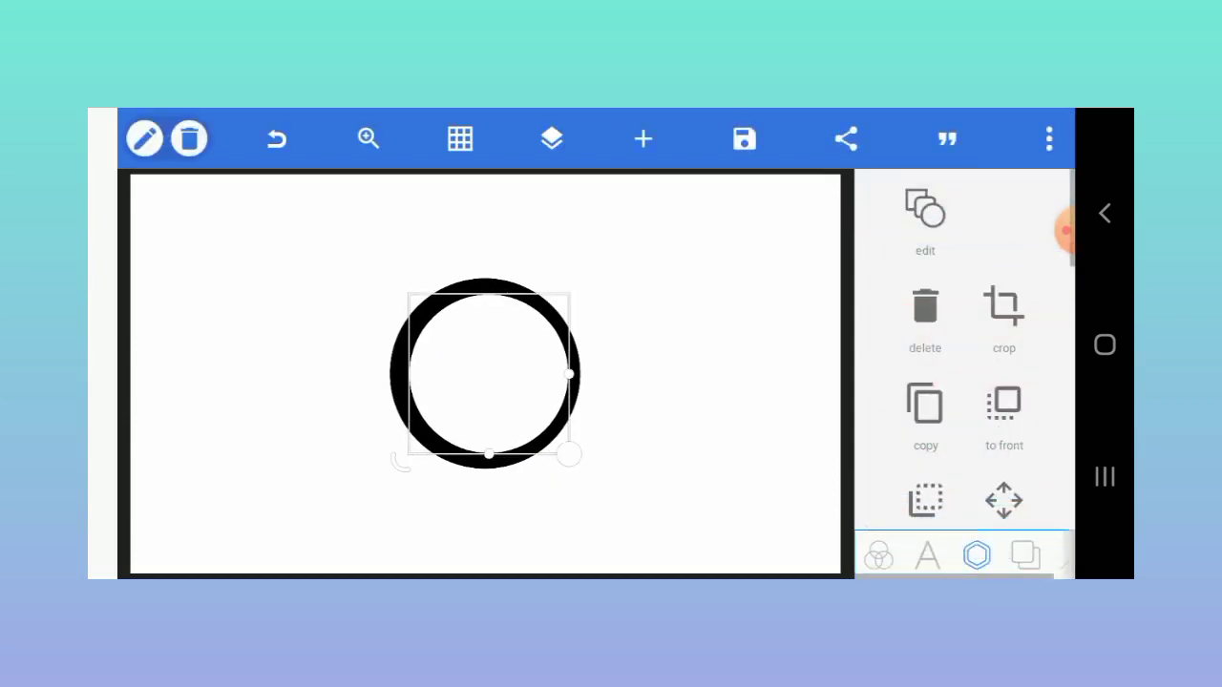
pyautogui.scroll(-2, 1014, 420)
pyautogui.click(927, 444)
pyautogui.click(970, 272)
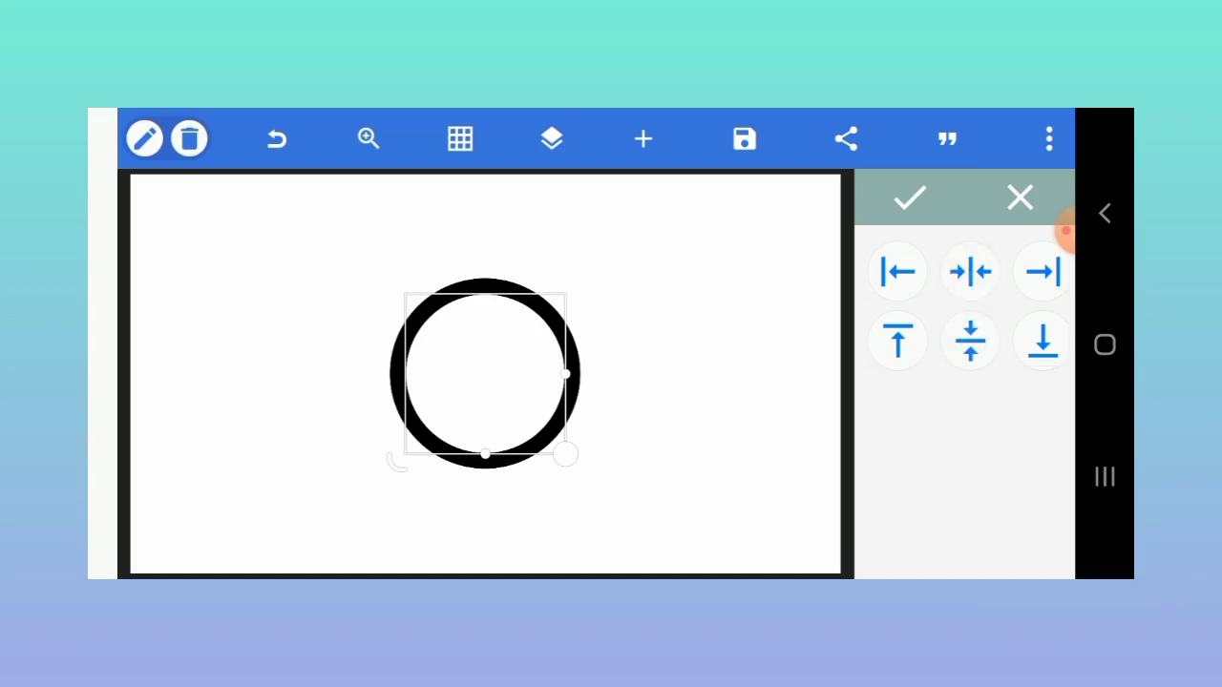
pyautogui.click(910, 197)
# Step: Reorder layers so the K logo sits on top of the circles
pyautogui.click(552, 139)
pyautogui.moveTo(139, 216); pyautogui.dragTo(138, 310)
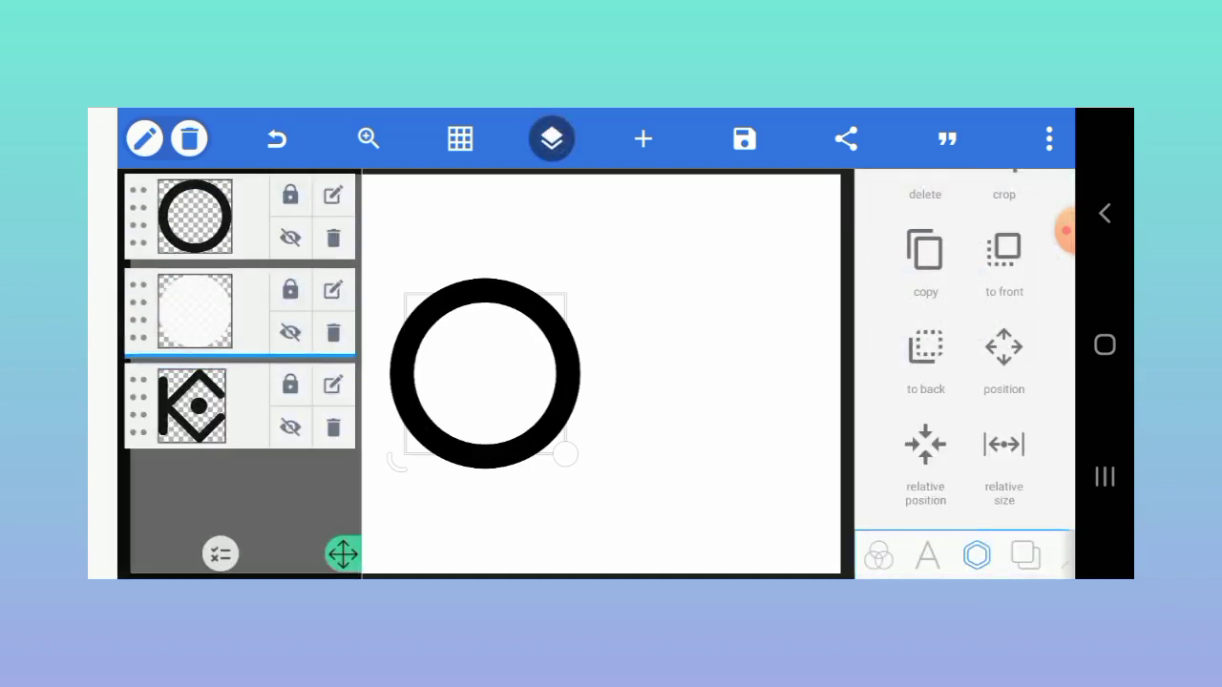
pyautogui.moveTo(139, 405); pyautogui.dragTo(138, 215)
pyautogui.click(552, 139)
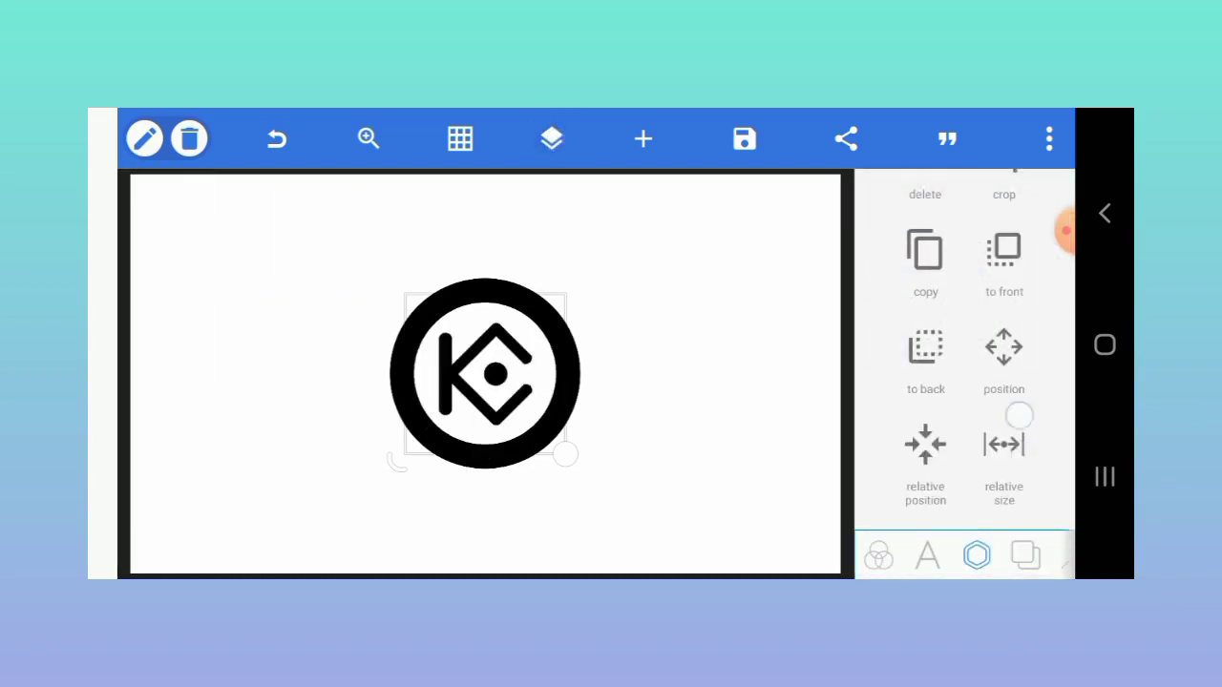
# Step: Recolour the inner circle mint green with the Color effect
pyautogui.scroll(-2, 1012, 420)
pyautogui.click(925, 377)
pyautogui.click(996, 256)
pyautogui.moveTo(992, 438); pyautogui.dragTo(898, 437)
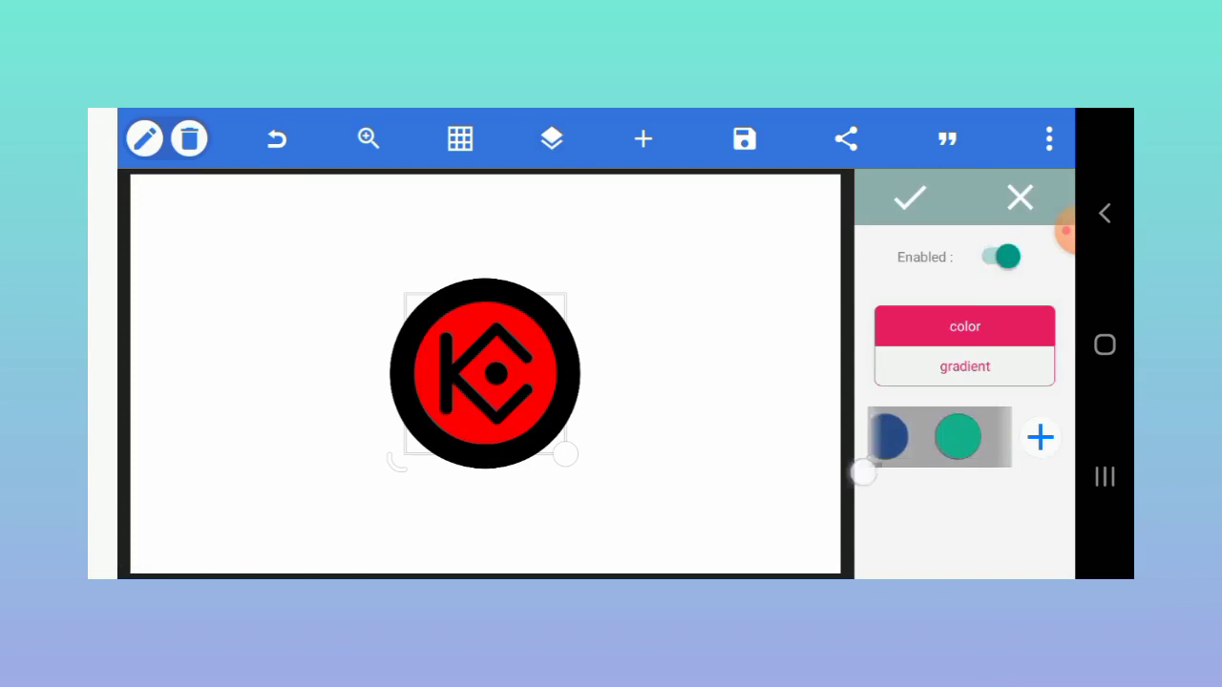
pyautogui.click(918, 432)
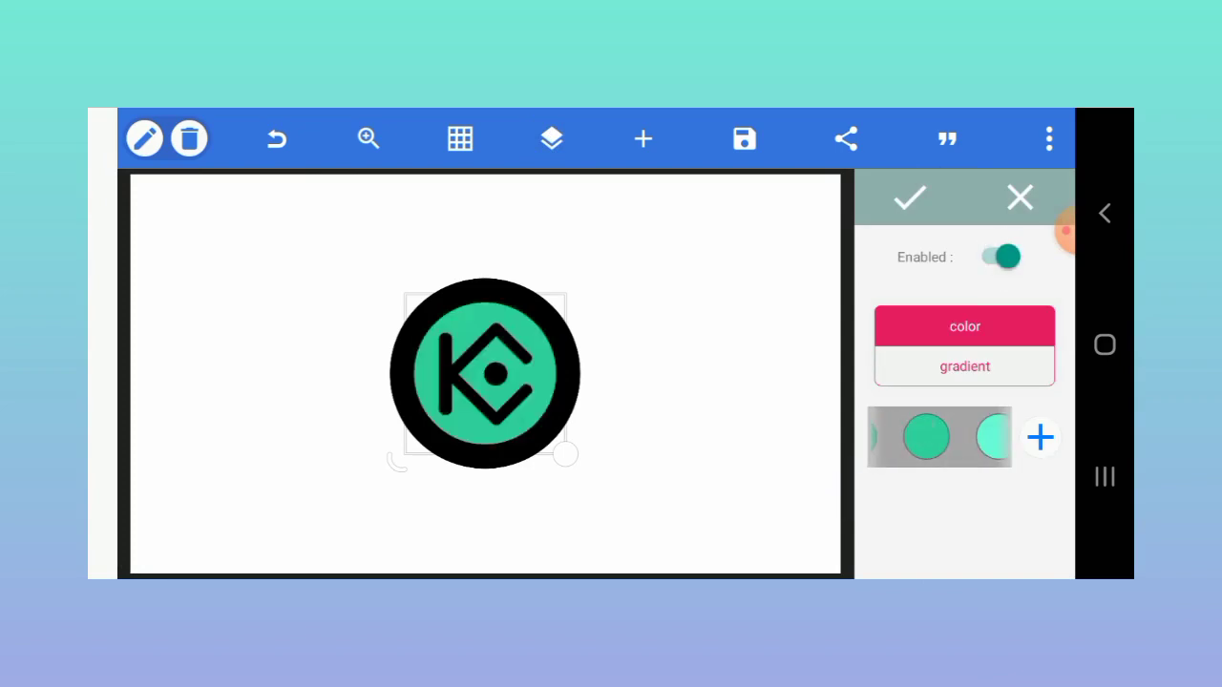
pyautogui.click(910, 197)
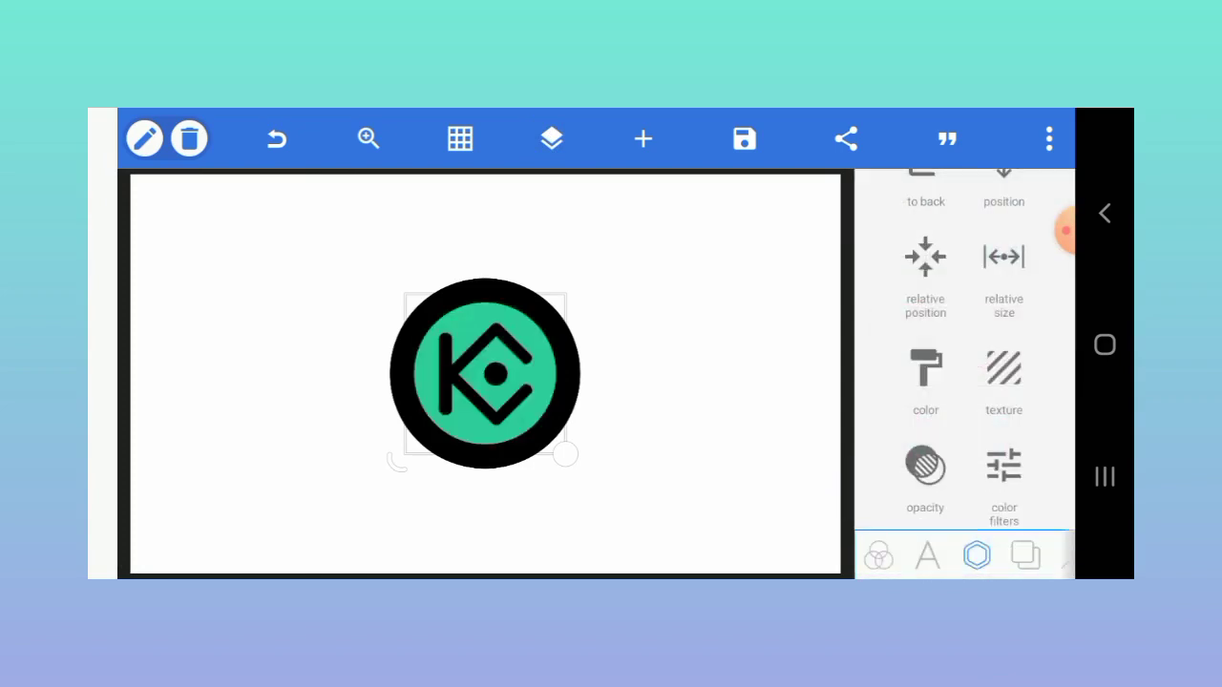
# Step: Recolour the outer ring a darker green with the Color effect
pyautogui.click(552, 139)
pyautogui.click(195, 310)
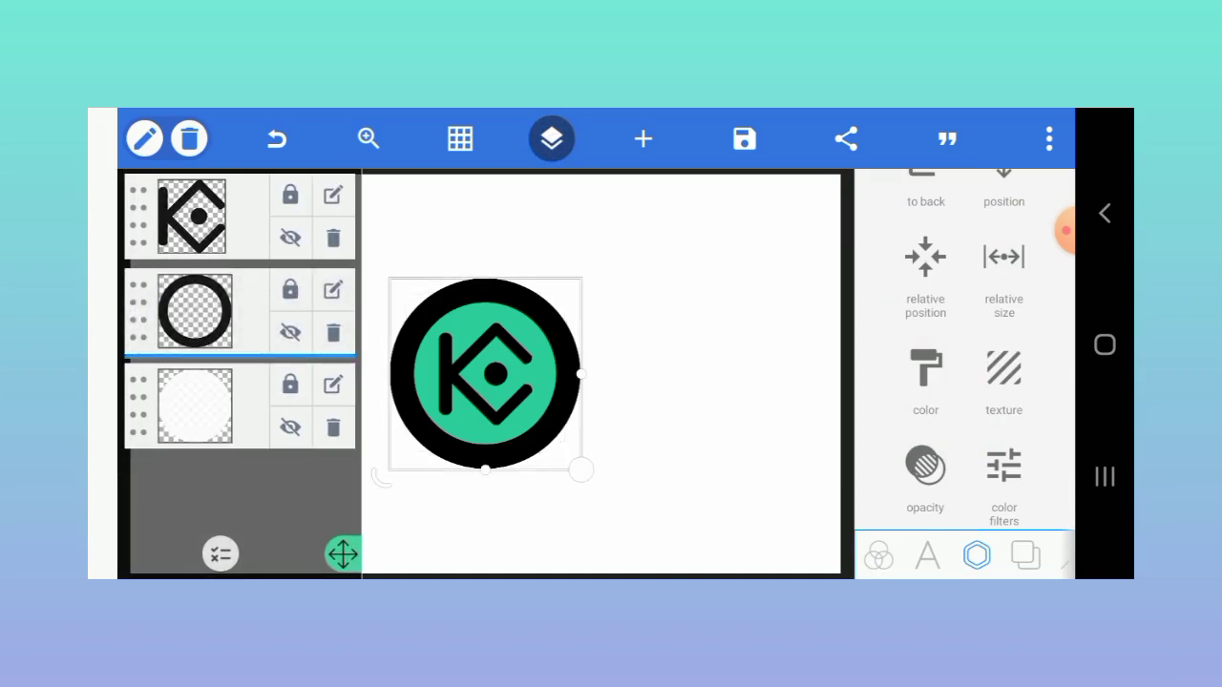
pyautogui.click(552, 139)
pyautogui.click(926, 367)
pyautogui.click(1002, 257)
pyautogui.moveTo(983, 437); pyautogui.dragTo(907, 437)
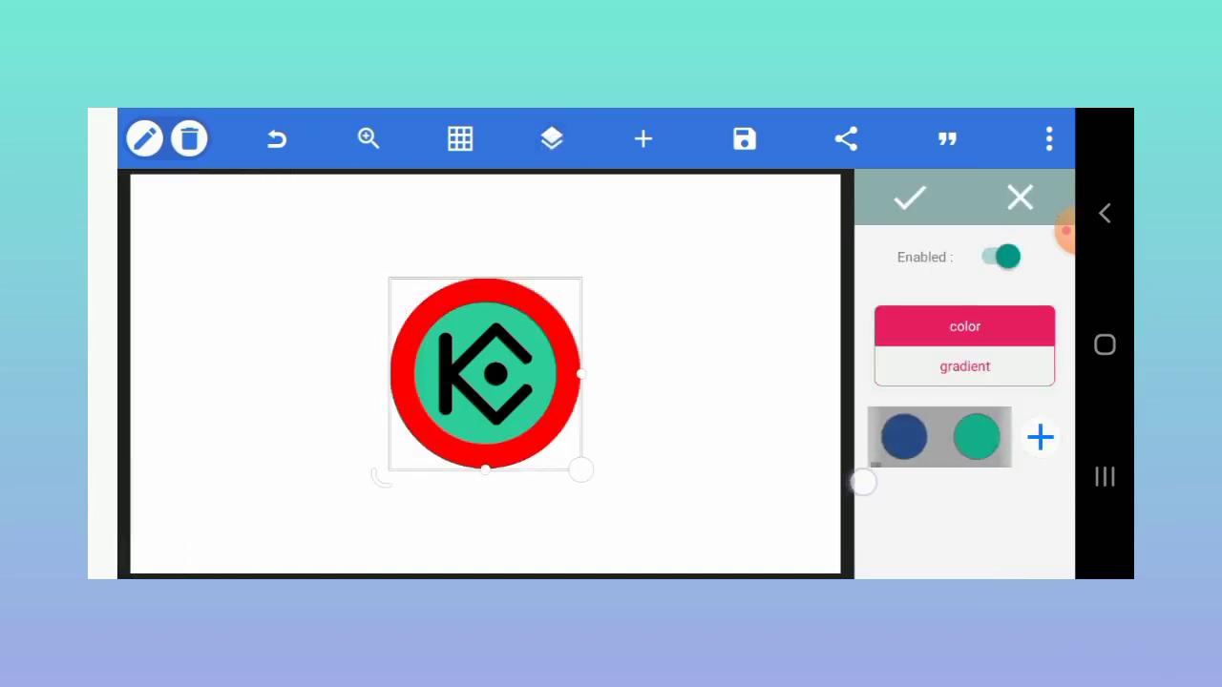
pyautogui.click(943, 436)
pyautogui.click(910, 198)
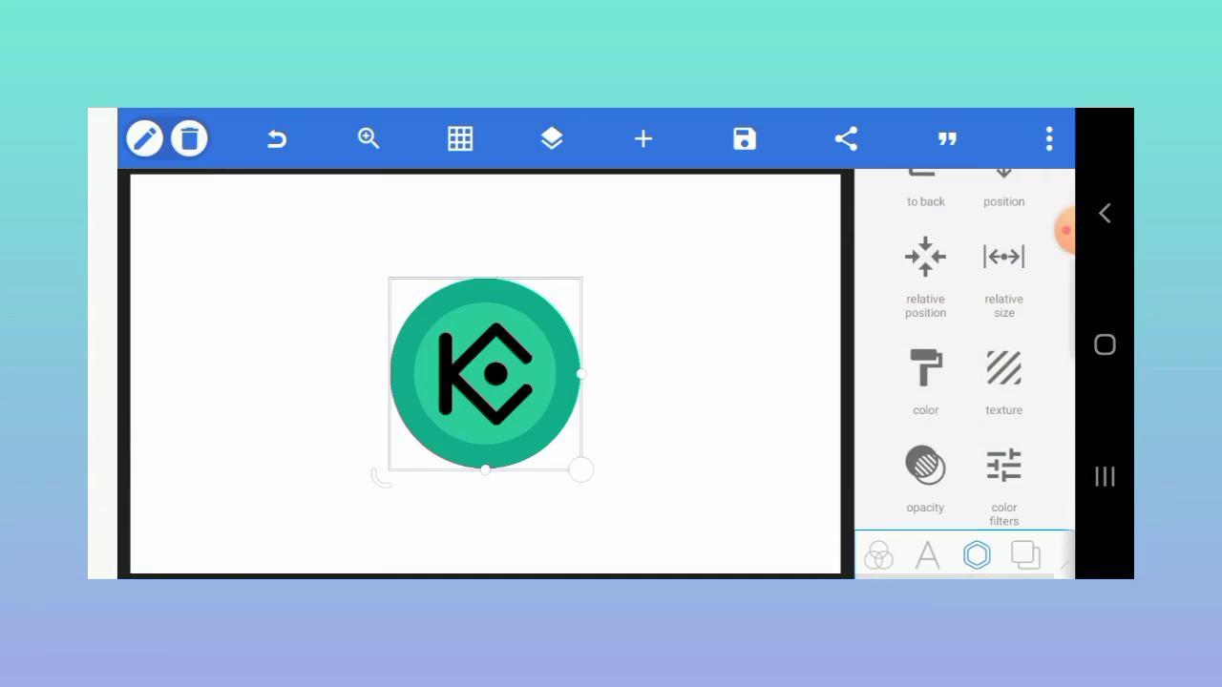
# Step: Turn on the 3D effect for the coin with depth 12 and edge darken at 37%
pyautogui.scroll(-1, 964, 349)
pyautogui.scroll(-1, 964, 348)
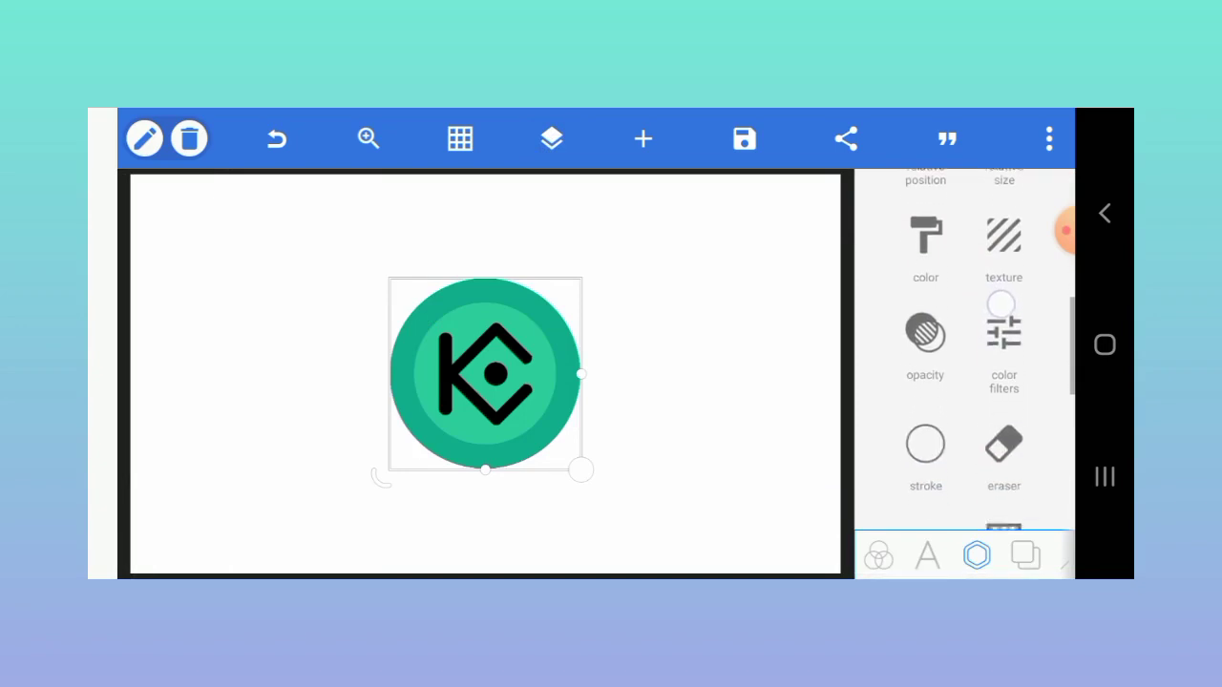
pyautogui.scroll(-1, 964, 349)
pyautogui.scroll(-1, 964, 348)
pyautogui.click(925, 304)
pyautogui.click(1003, 256)
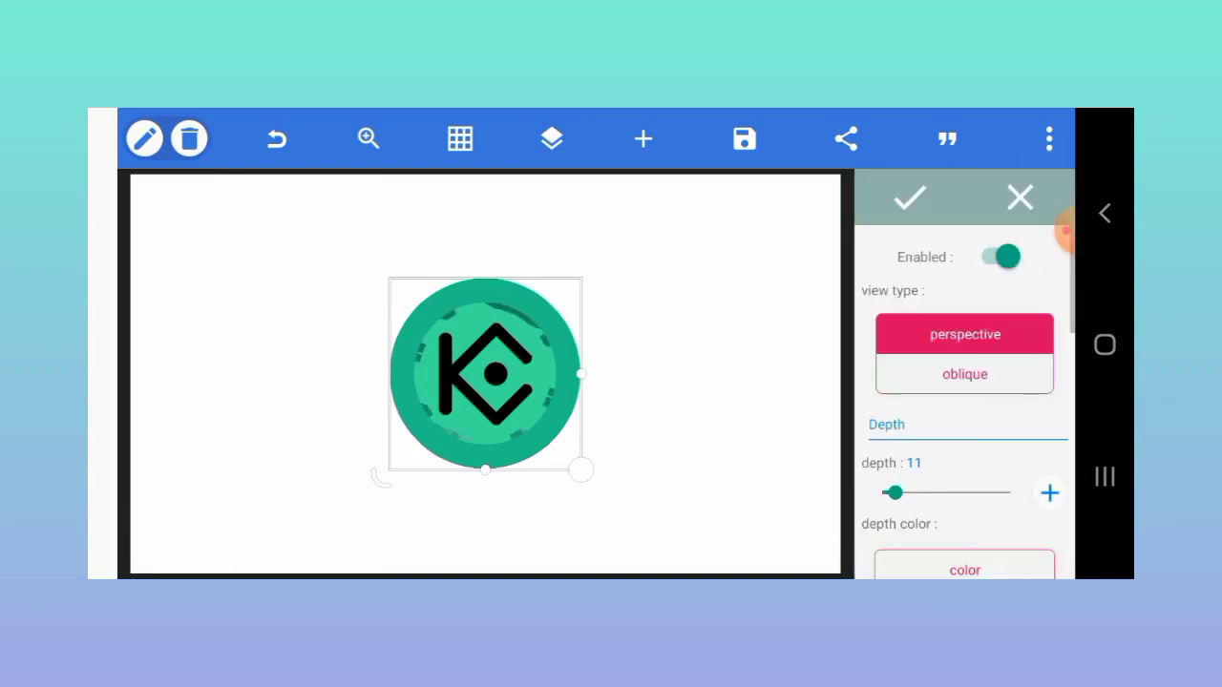
pyautogui.moveTo(579, 470); pyautogui.dragTo(585, 474)
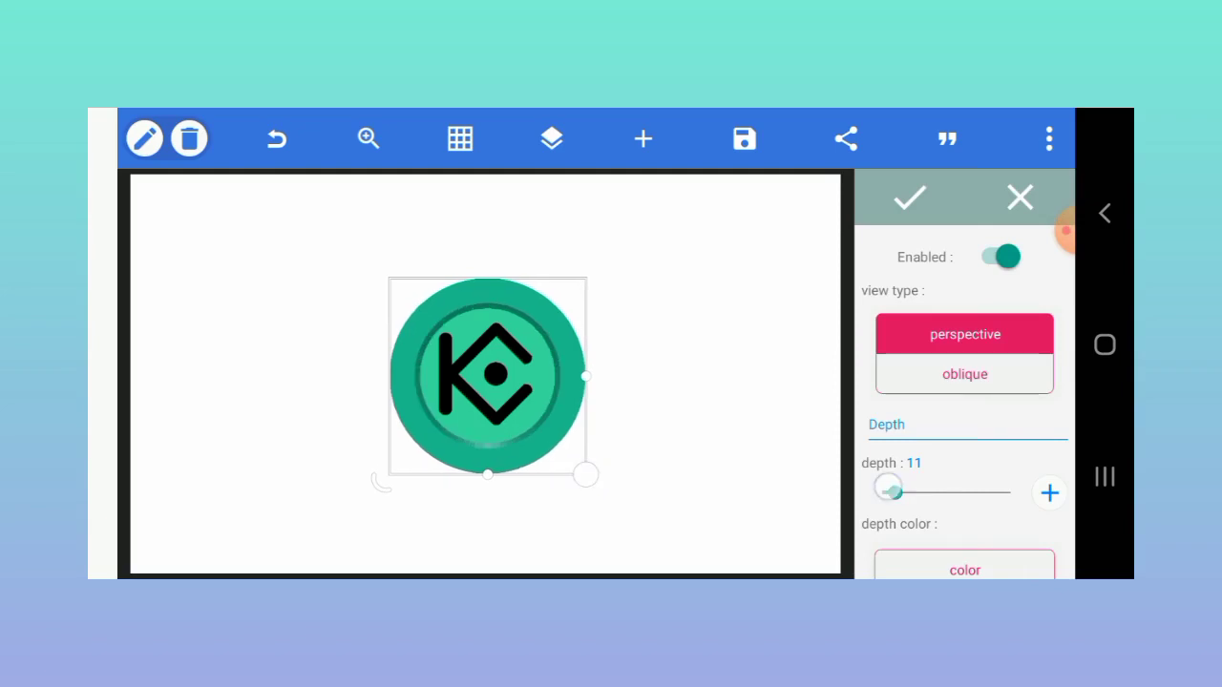
pyautogui.moveTo(890, 490)
pyautogui.mouseDown()
pyautogui.moveTo(919, 493)
pyautogui.moveTo(889, 493)
pyautogui.mouseUp()
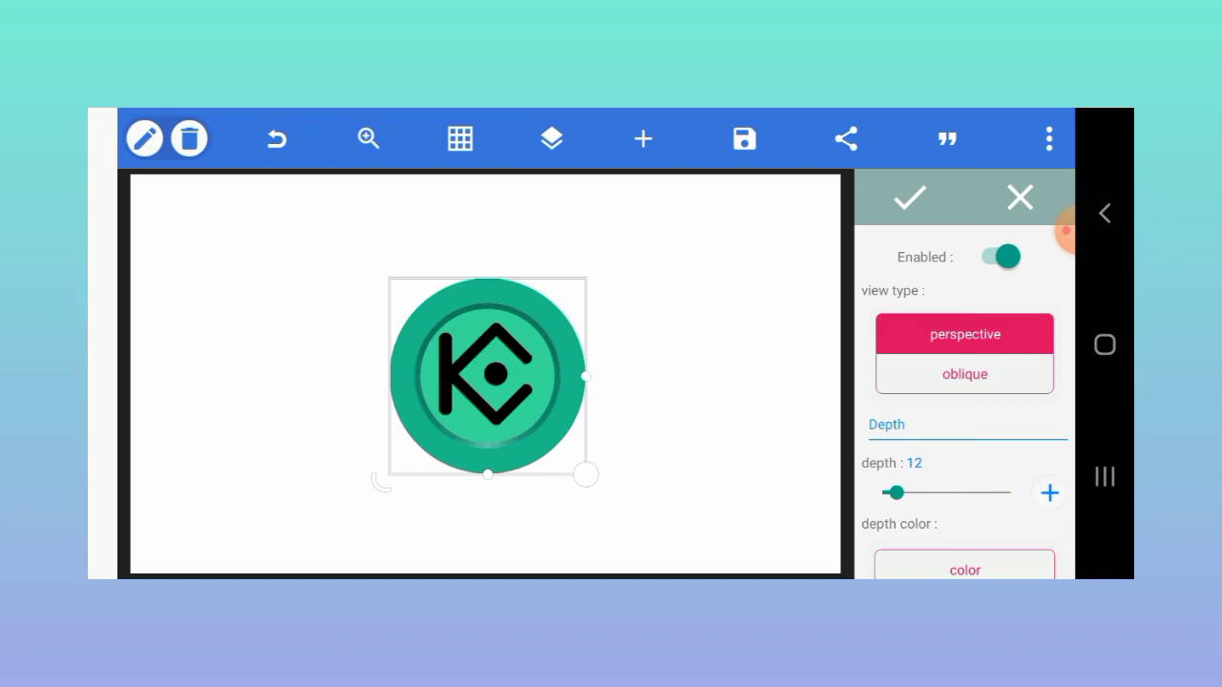
pyautogui.moveTo(1001, 452); pyautogui.dragTo(999, 286)
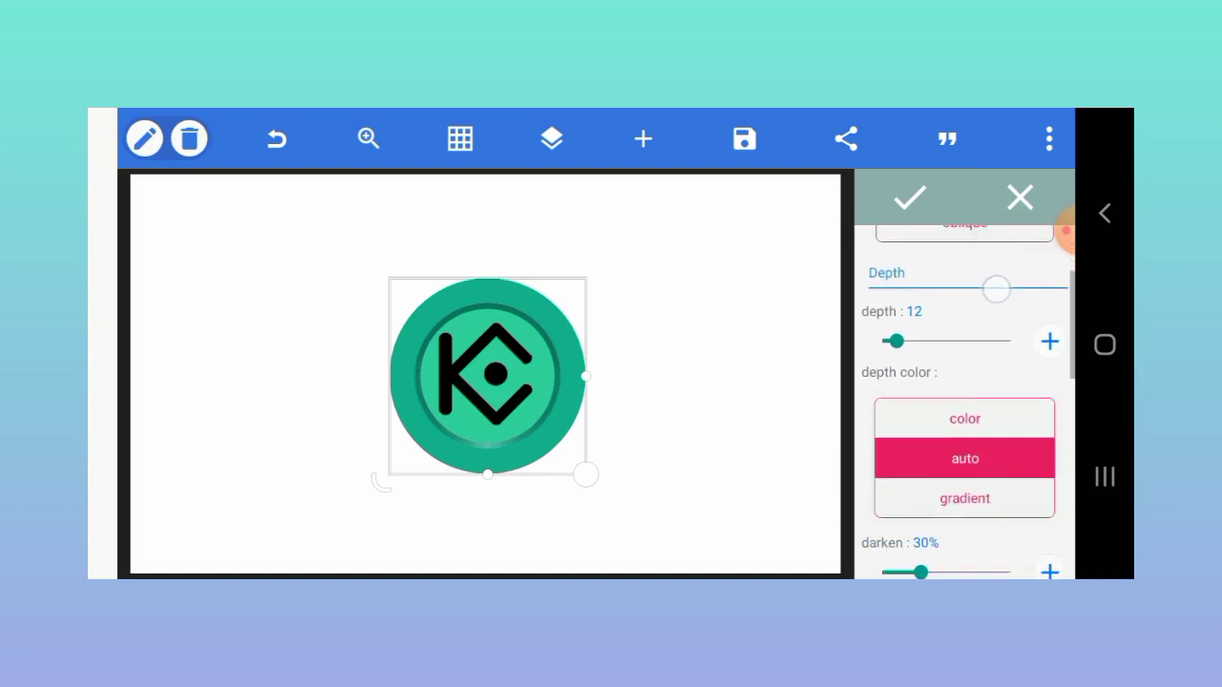
pyautogui.moveTo(910, 552); pyautogui.dragTo(947, 559)
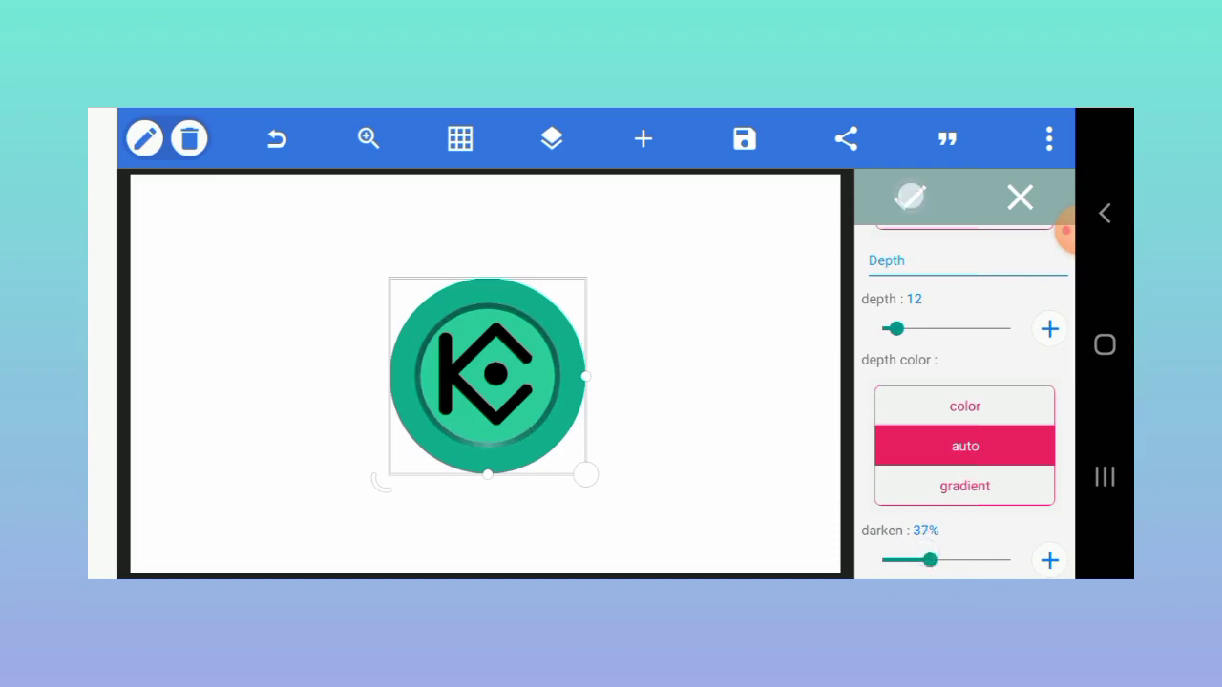
# Step: Apply the 3D effect and centre the coin horizontally and vertically on the canvas
pyautogui.click(910, 196)
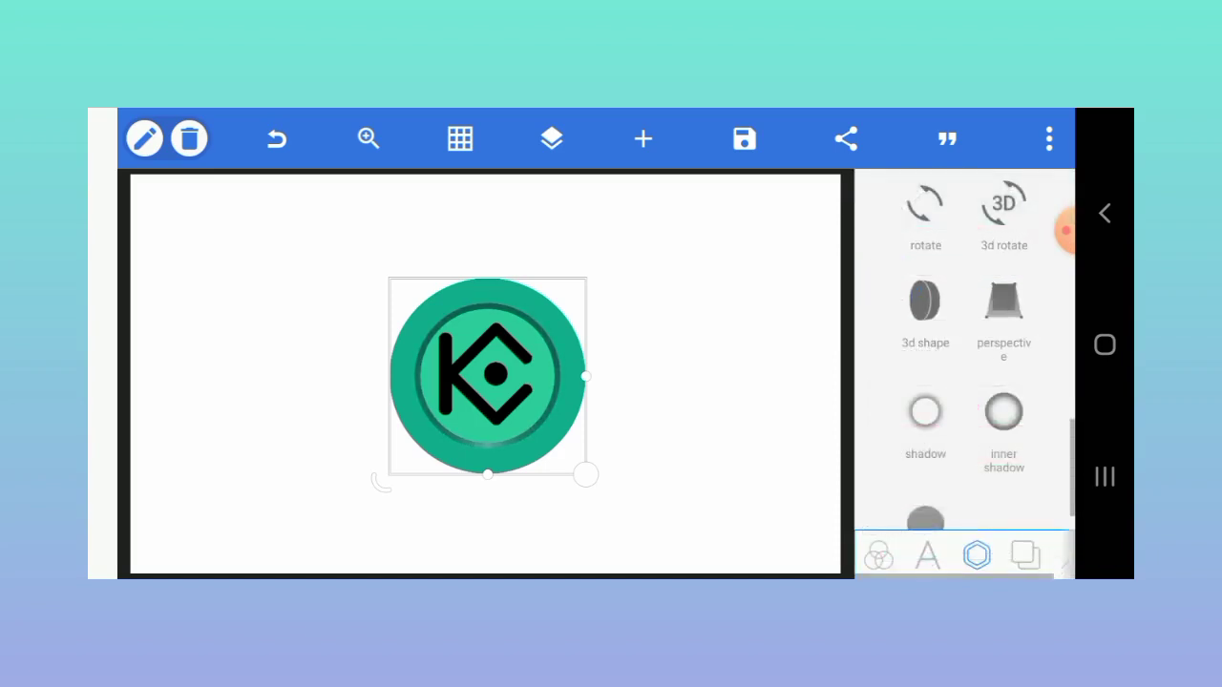
pyautogui.moveTo(968, 322); pyautogui.dragTo(1002, 477)
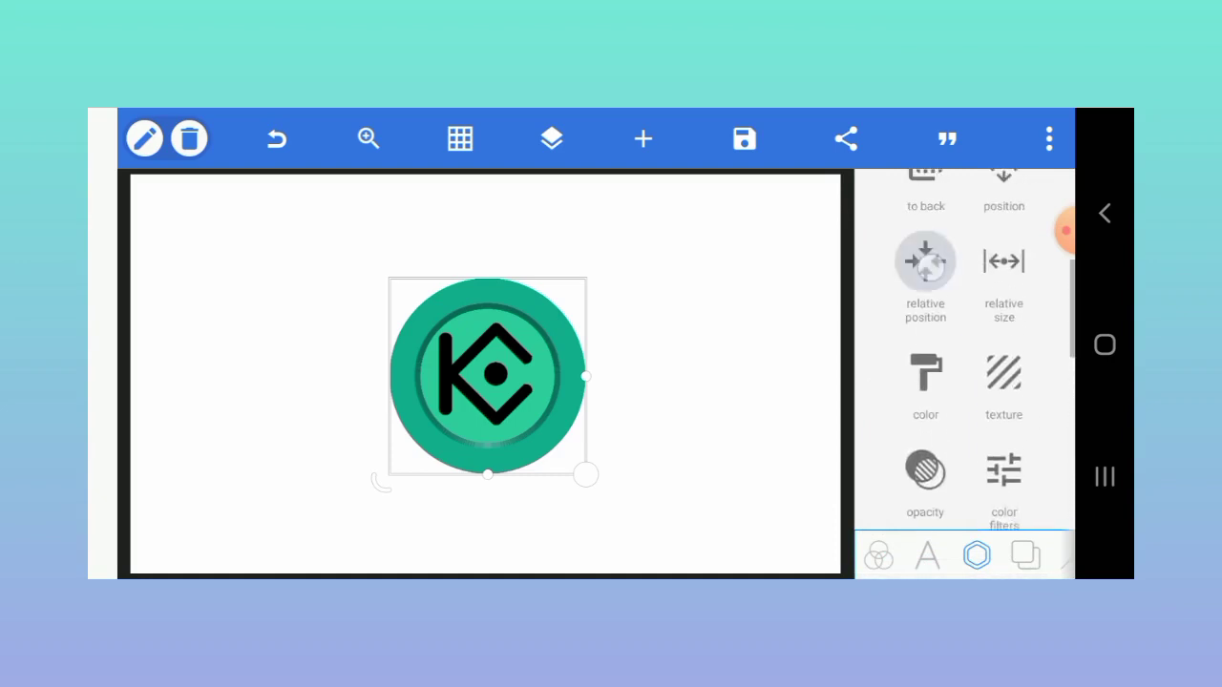
pyautogui.click(925, 260)
pyautogui.click(970, 272)
pyautogui.click(970, 341)
pyautogui.click(909, 199)
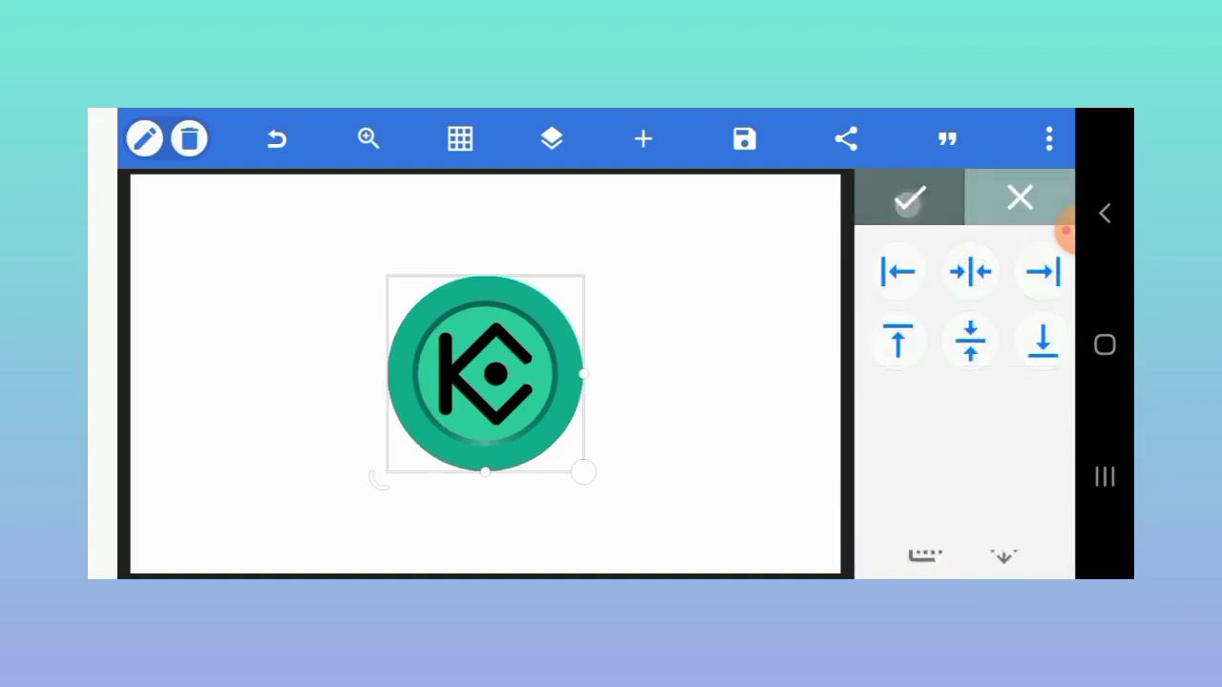
# Step: Add a soft shadow with blur radius 8 to the coin
pyautogui.moveTo(1012, 449); pyautogui.dragTo(1014, 190)
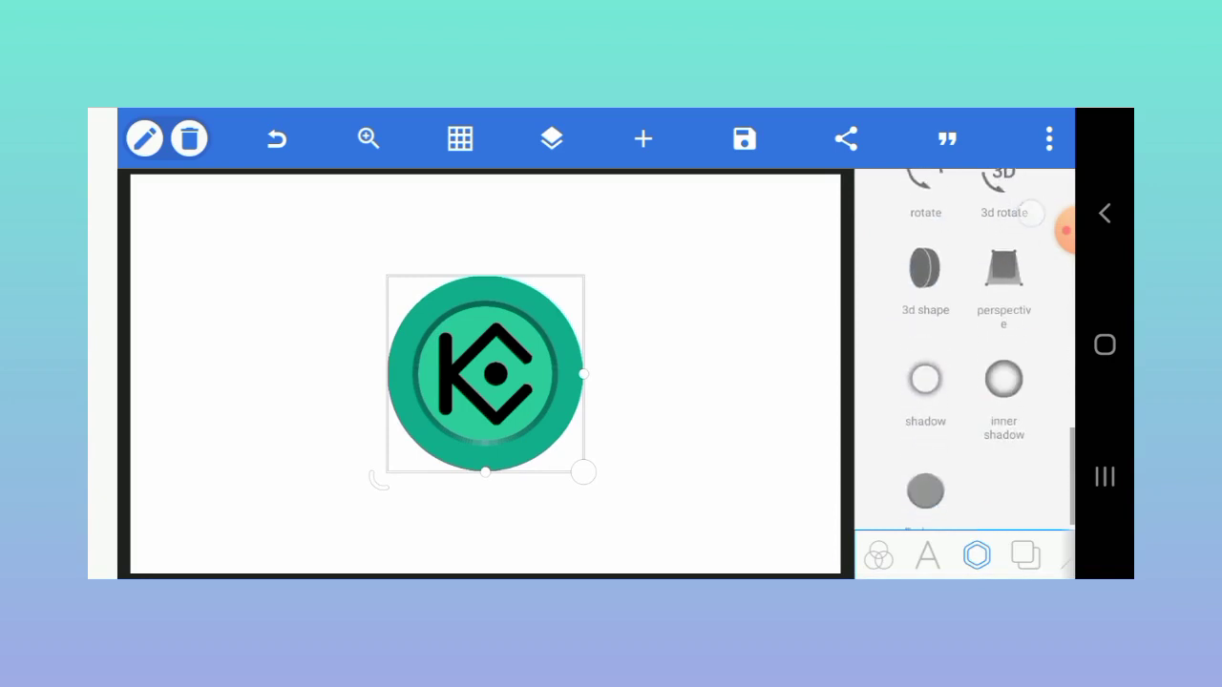
pyautogui.click(925, 376)
pyautogui.click(996, 253)
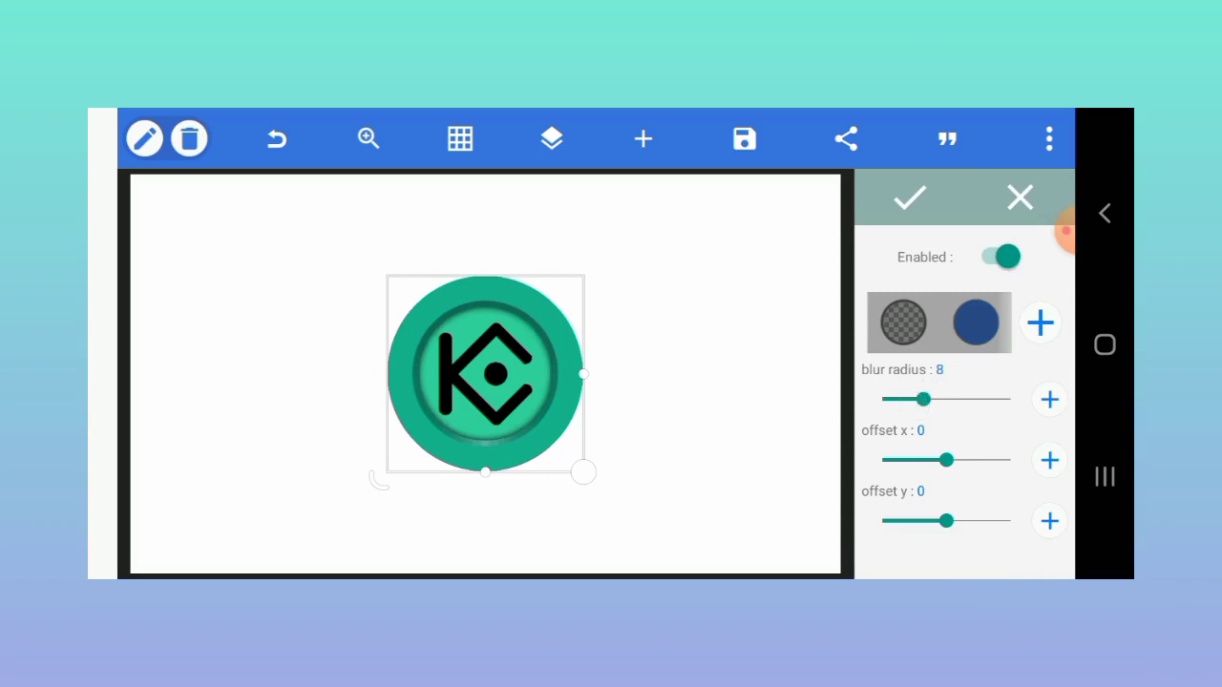
pyautogui.click(910, 199)
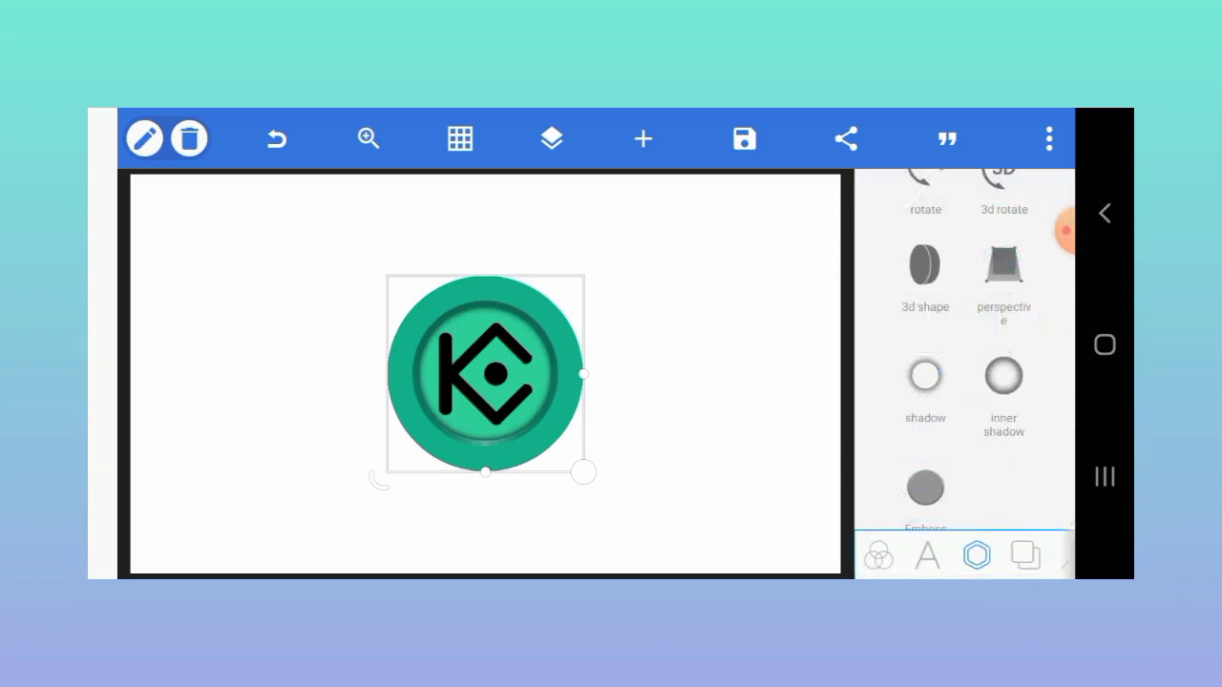
# Step: Select the K symbol and enable the Color effect on it
pyautogui.click(474, 382)
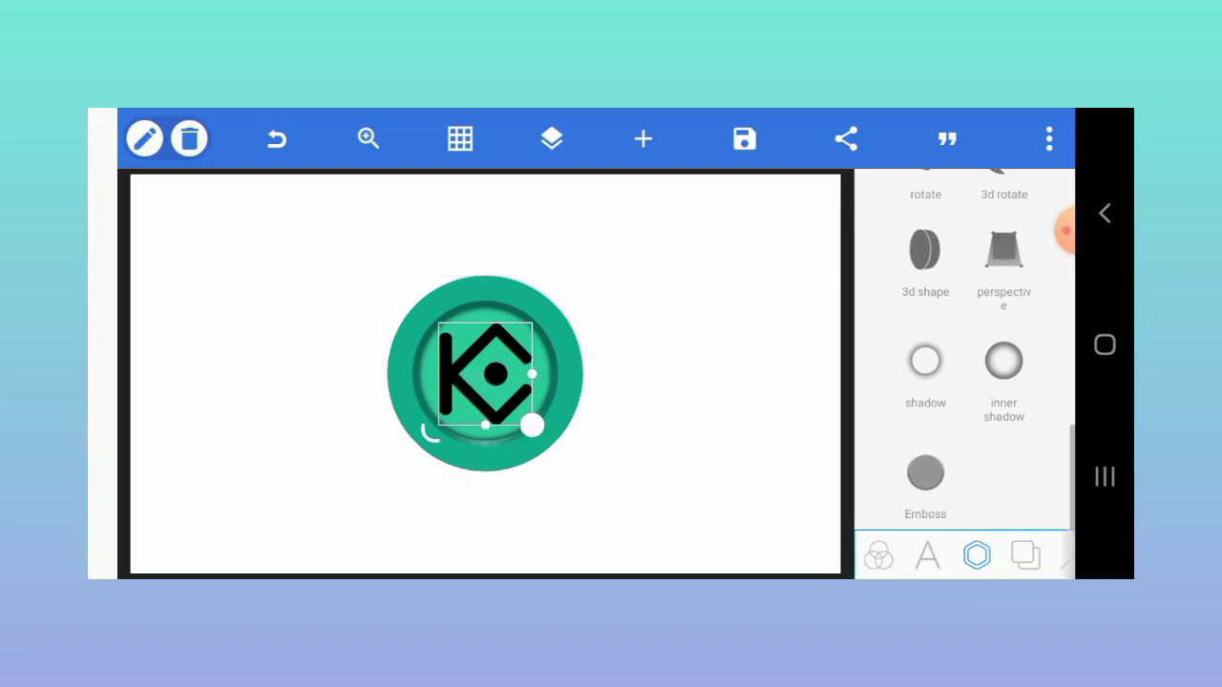
pyautogui.scroll(5, 964, 363)
pyautogui.scroll(5, 964, 362)
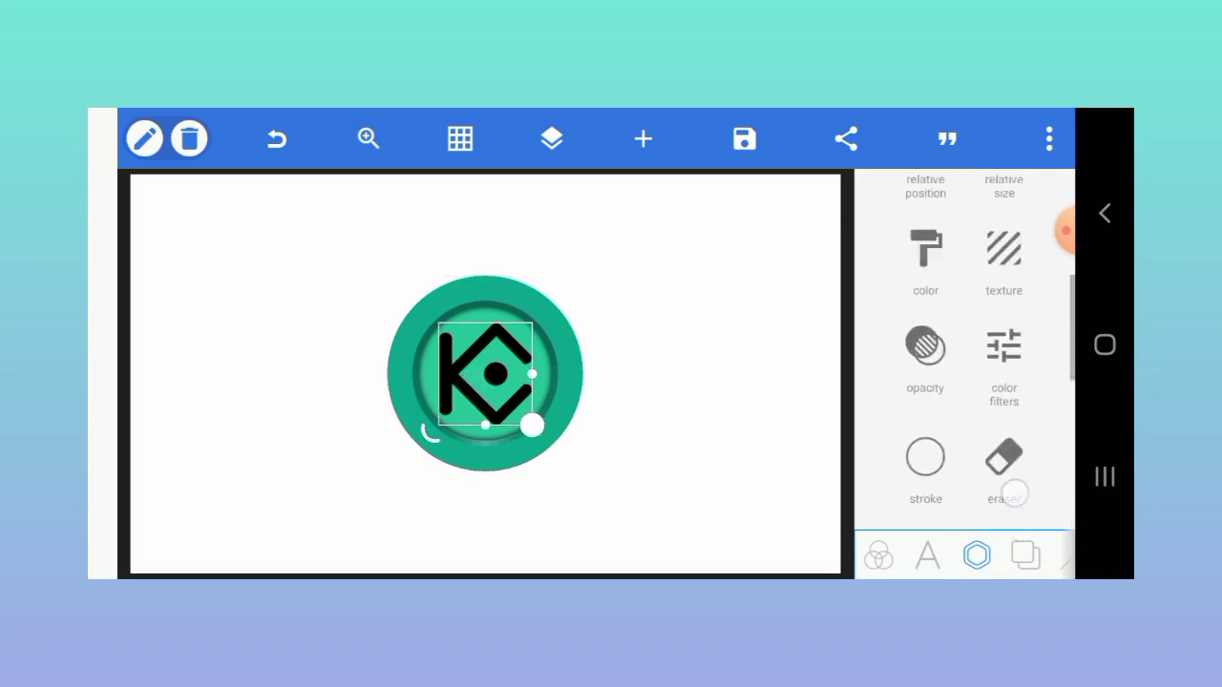
pyautogui.scroll(3, 964, 363)
pyautogui.click(927, 555)
pyautogui.click(972, 555)
pyautogui.scroll(-1, 964, 382)
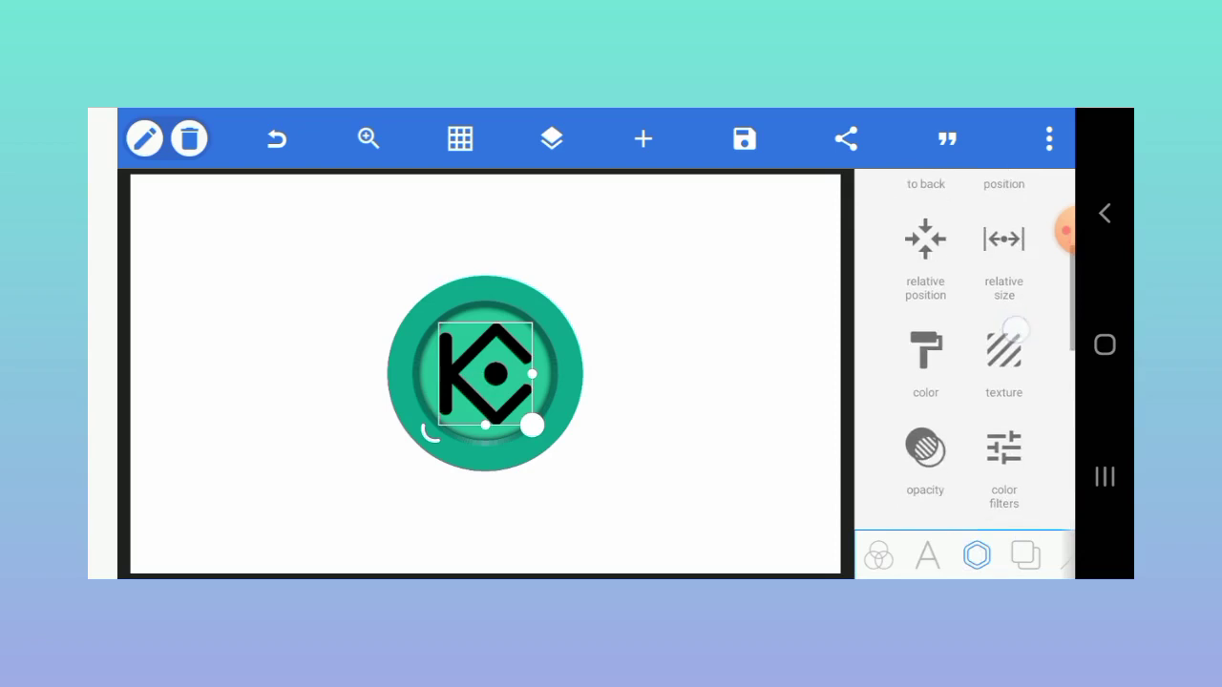
pyautogui.click(926, 358)
pyautogui.click(1001, 257)
# Step: Make the K symbol white, then select the coin logo image
pyautogui.moveTo(890, 449); pyautogui.dragTo(846, 491)
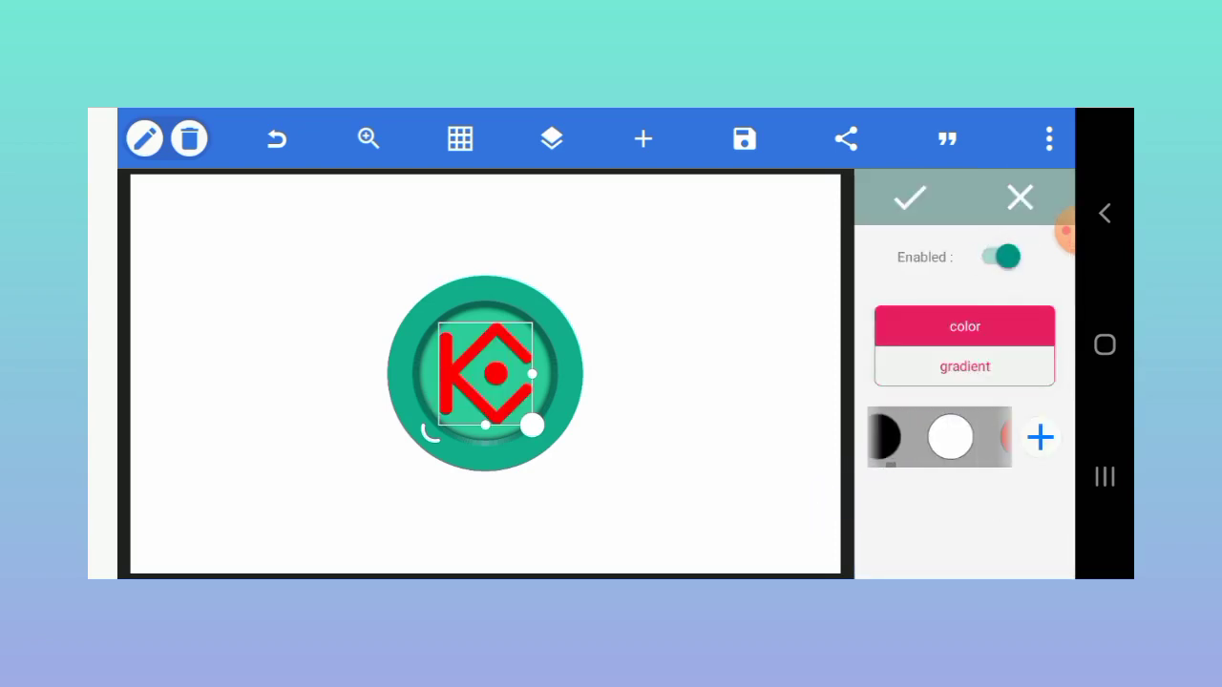
pyautogui.click(949, 437)
pyautogui.click(910, 198)
pyautogui.click(256, 442)
pyautogui.click(407, 415)
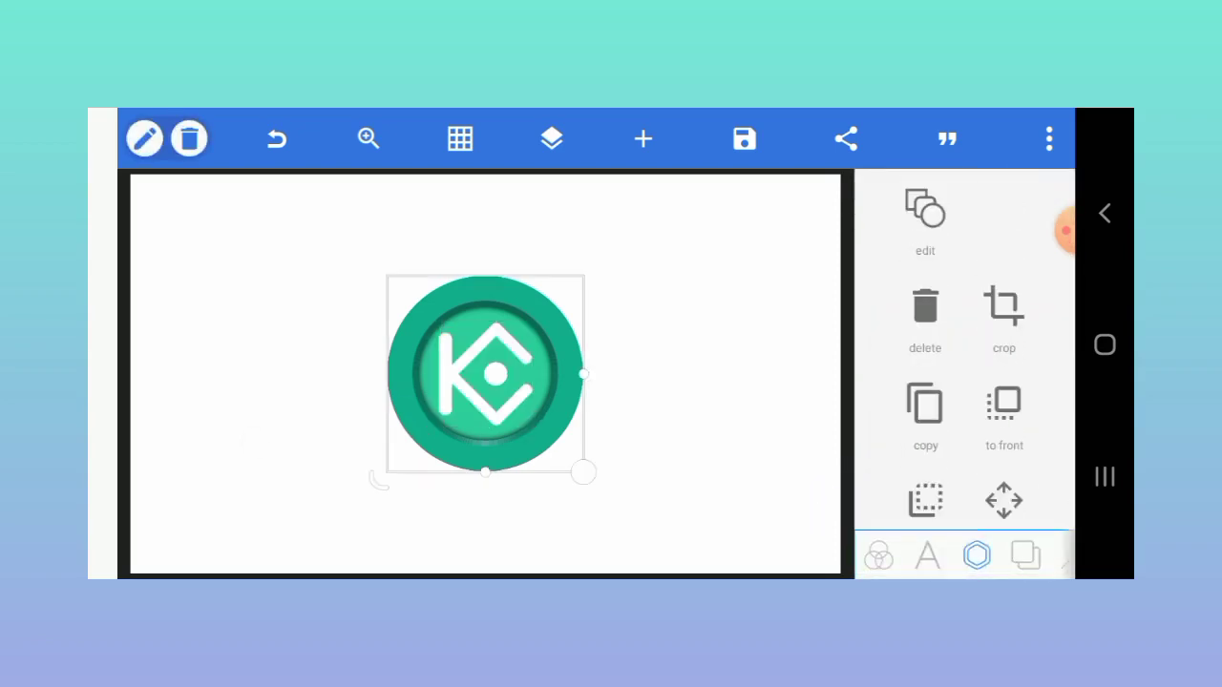
# Step: Give the coin logo a 3D bevel with light angle 44, bevel 100 and intensity 100
pyautogui.moveTo(1005, 484); pyautogui.dragTo(1005, 239)
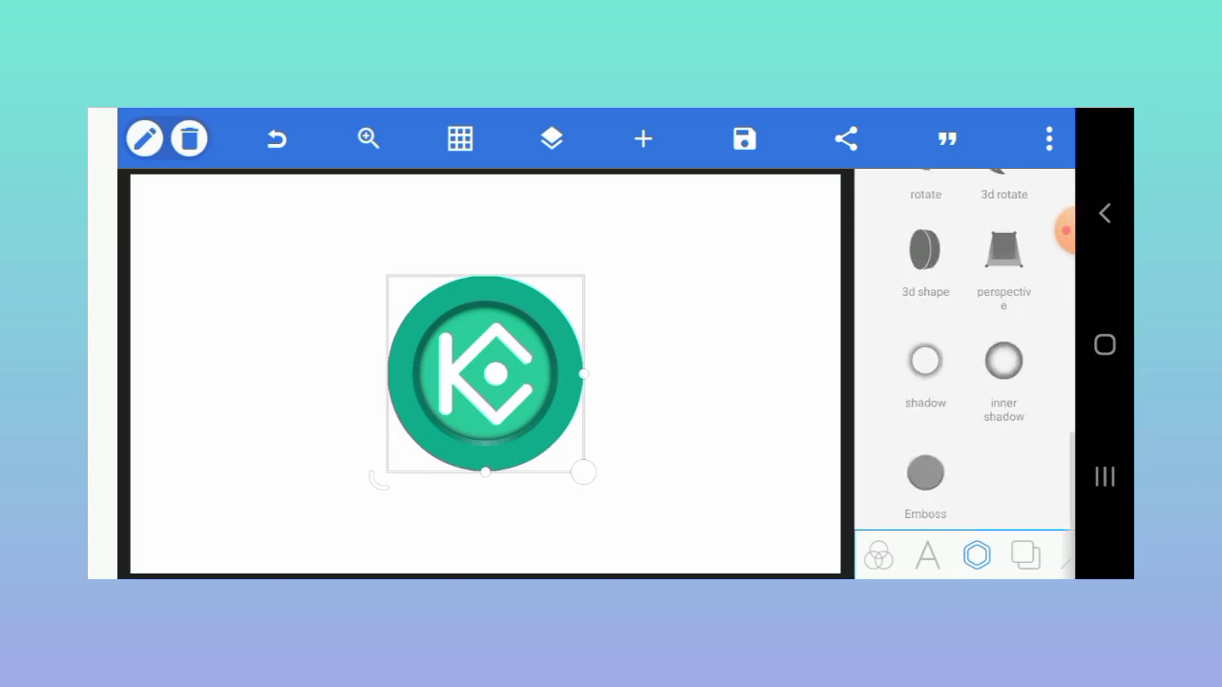
pyautogui.click(925, 469)
pyautogui.click(1005, 257)
pyautogui.moveTo(964, 320); pyautogui.dragTo(995, 333)
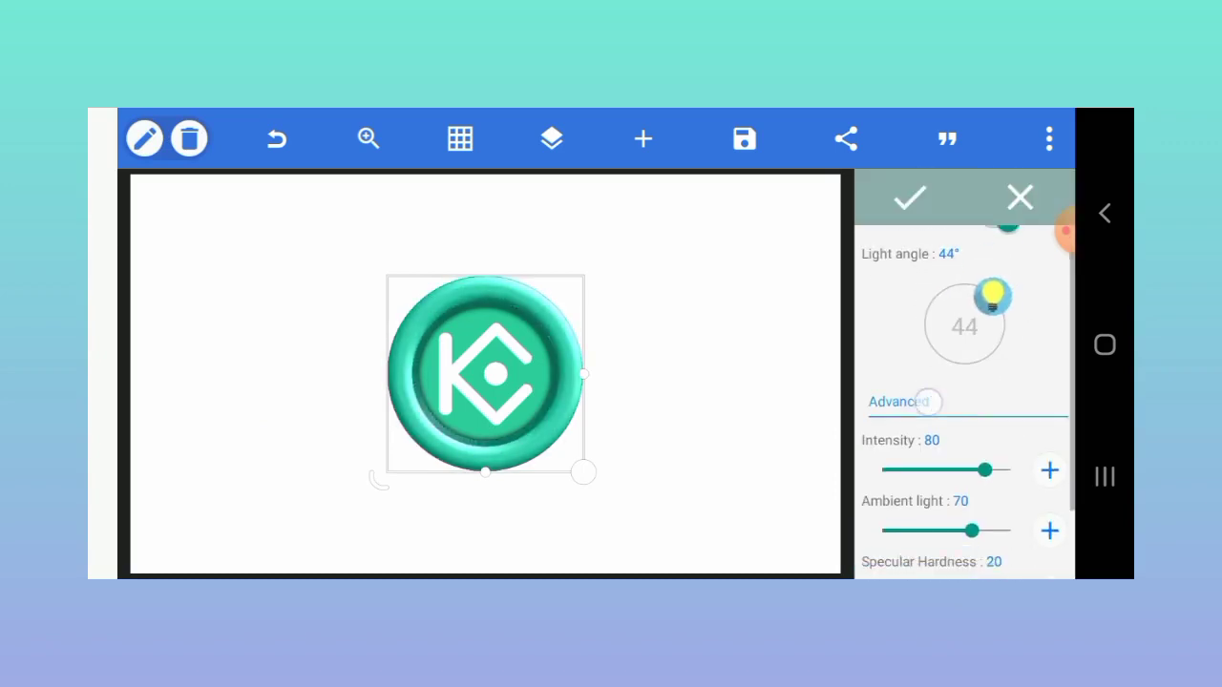
pyautogui.moveTo(955, 477); pyautogui.dragTo(955, 347)
pyautogui.moveTo(930, 559); pyautogui.dragTo(1010, 557)
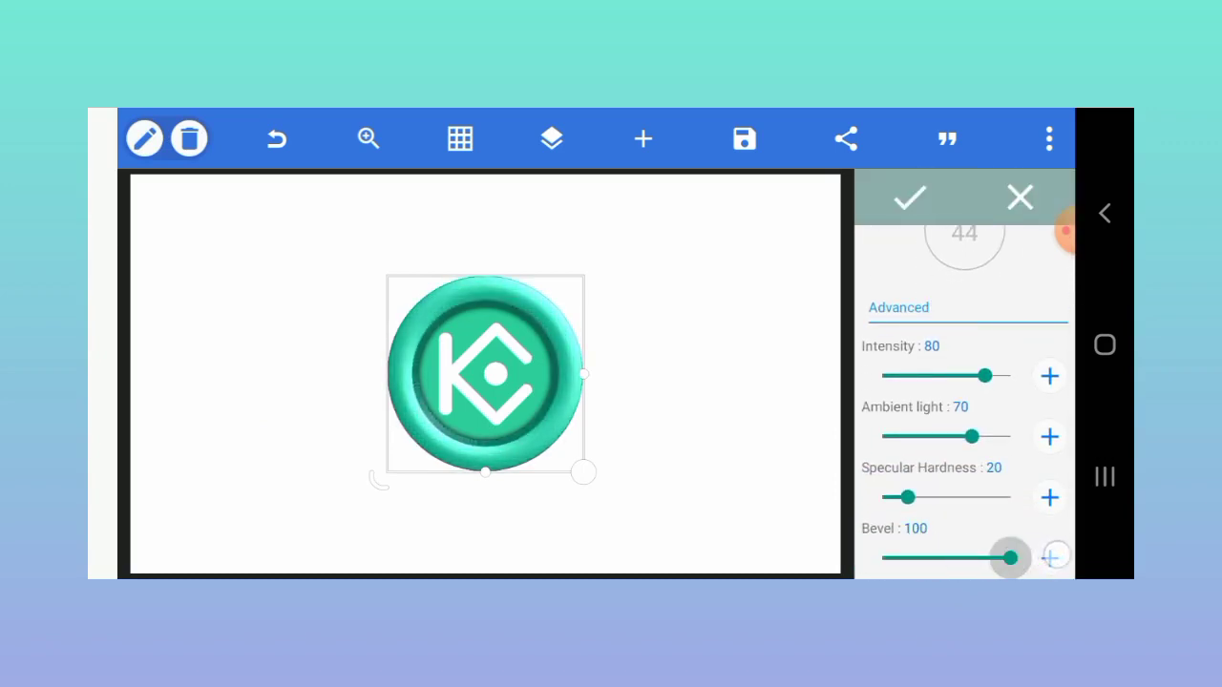
pyautogui.moveTo(916, 496); pyautogui.dragTo(934, 497)
pyautogui.moveTo(1000, 373); pyautogui.dragTo(1013, 375)
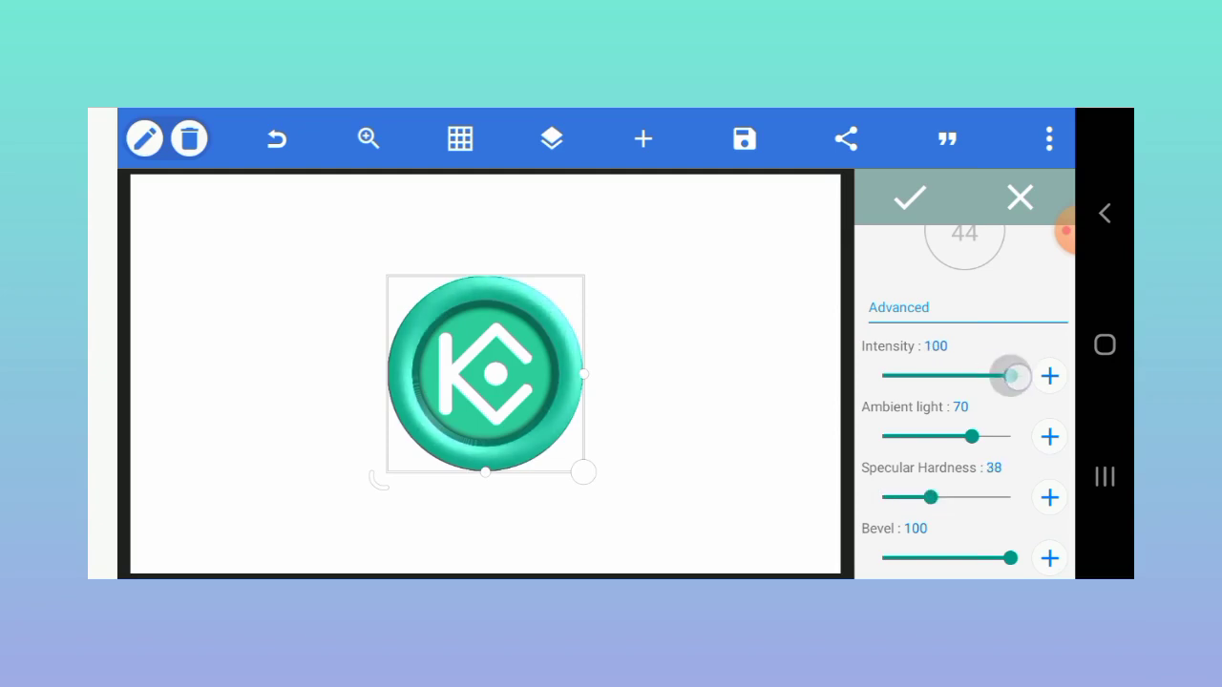
pyautogui.click(910, 197)
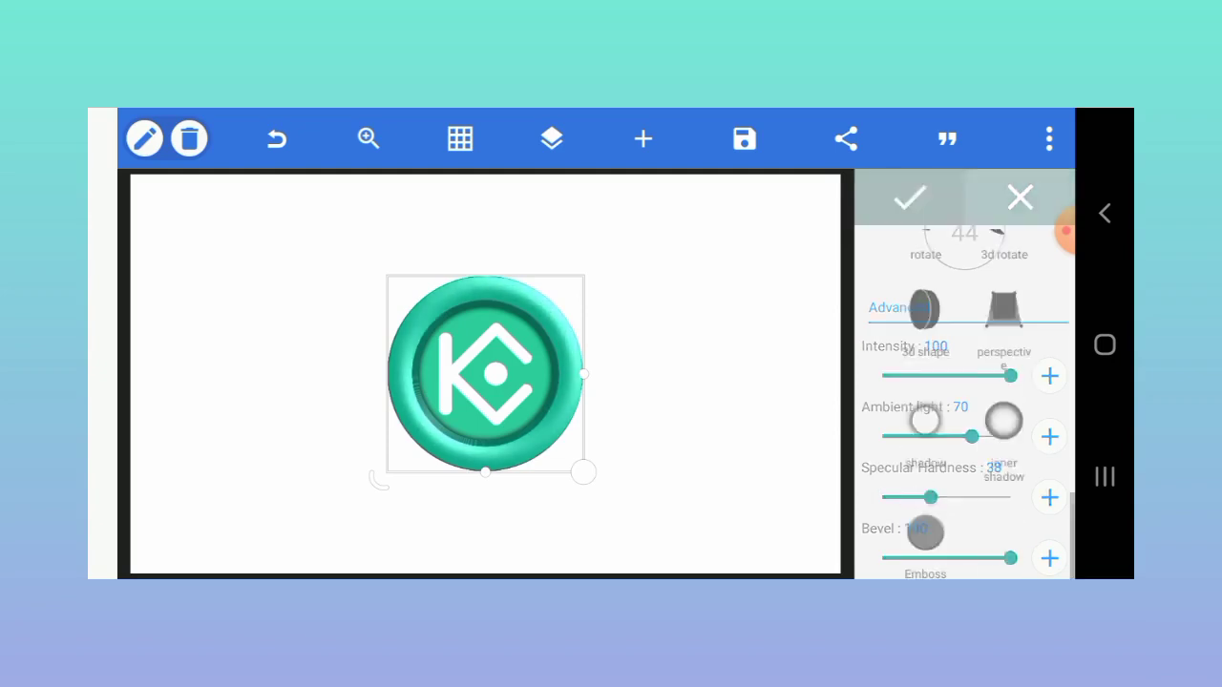
# Step: Merge the K symbol and ring layers into one object, then shrink it and move it left
pyautogui.click(552, 139)
pyautogui.click(218, 541)
pyautogui.click(312, 217)
pyautogui.click(312, 311)
pyautogui.click(243, 553)
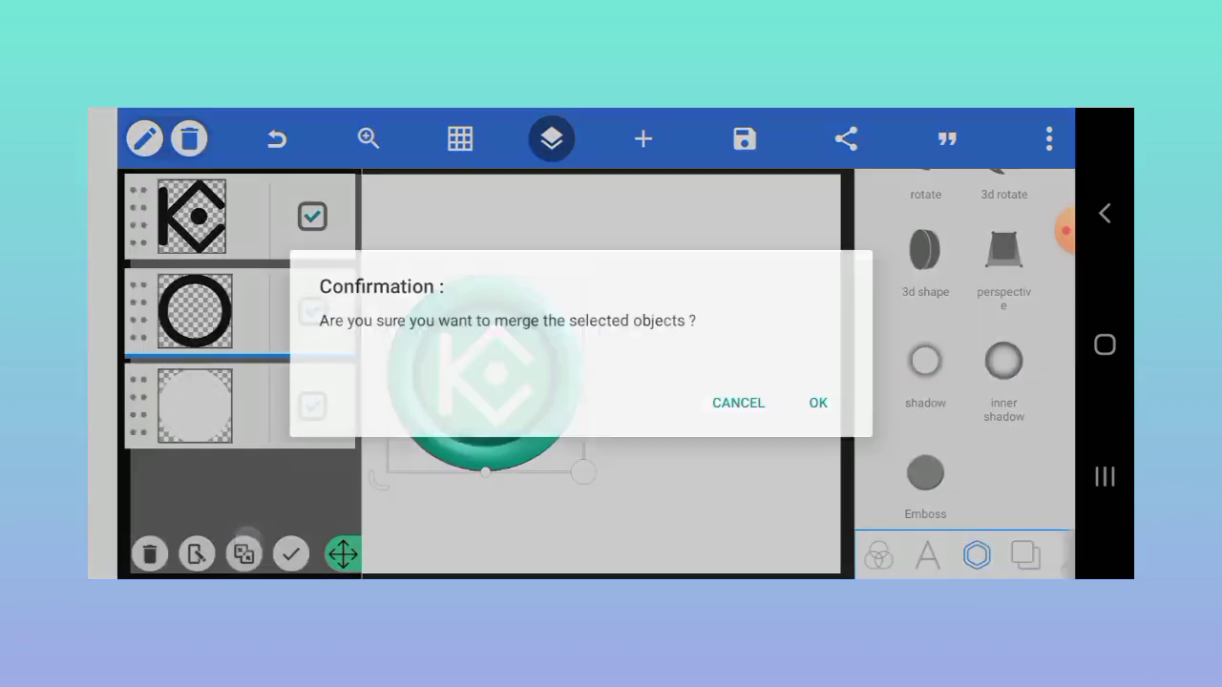
pyautogui.click(818, 402)
pyautogui.click(552, 138)
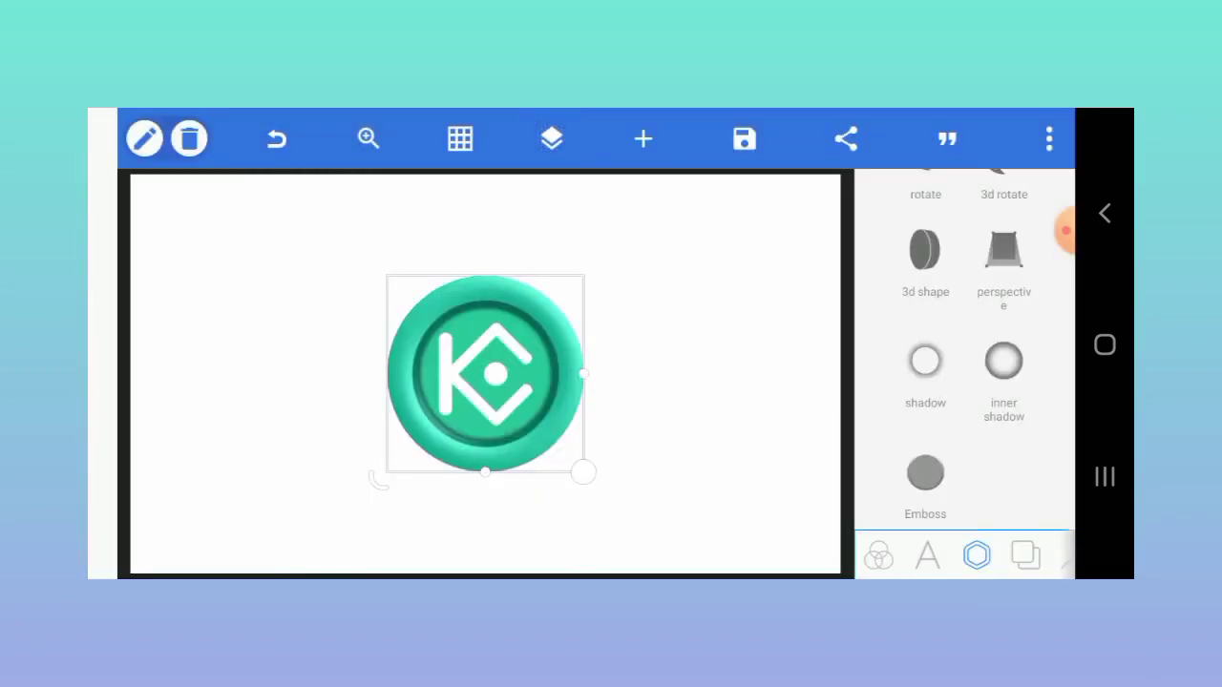
pyautogui.moveTo(581, 472)
pyautogui.mouseDown()
pyautogui.moveTo(548, 440)
pyautogui.moveTo(440, 423)
pyautogui.mouseUp()
pyautogui.moveTo(377, 361)
pyautogui.mouseDown()
pyautogui.moveTo(218, 359)
pyautogui.moveTo(221, 349)
pyautogui.mouseUp()
# Step: Add a text object reading 'KuCoin' beside the coin logo
pyautogui.click(289, 501)
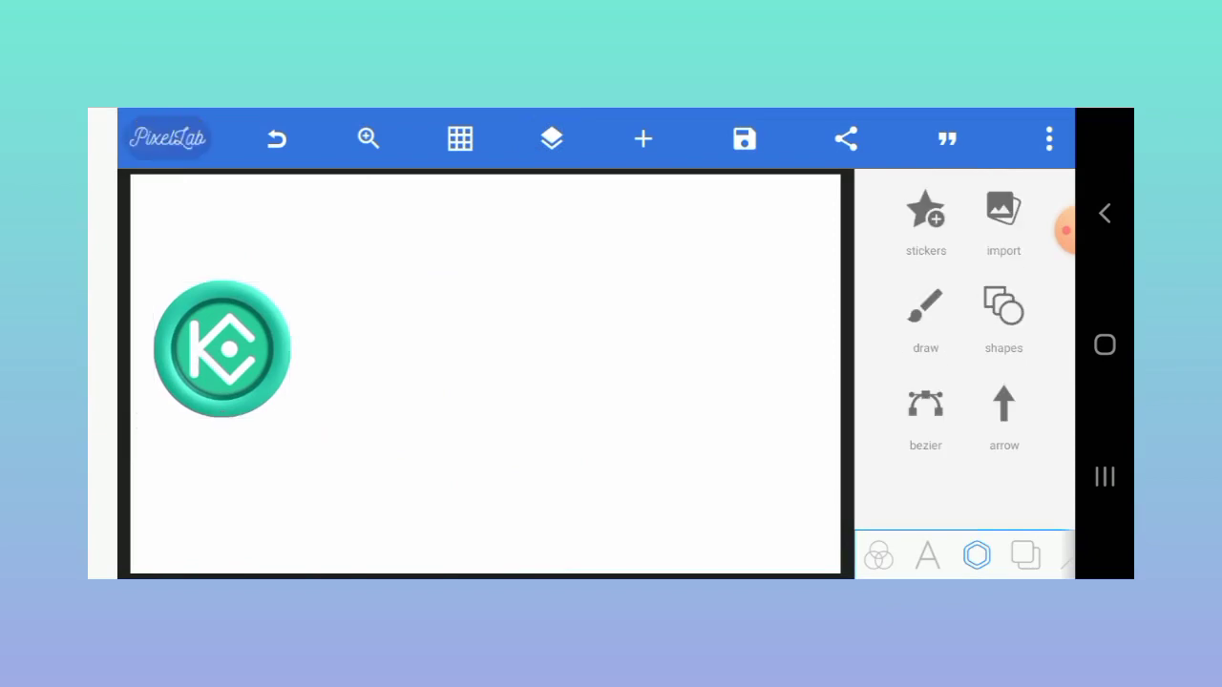
pyautogui.click(927, 556)
pyautogui.click(900, 212)
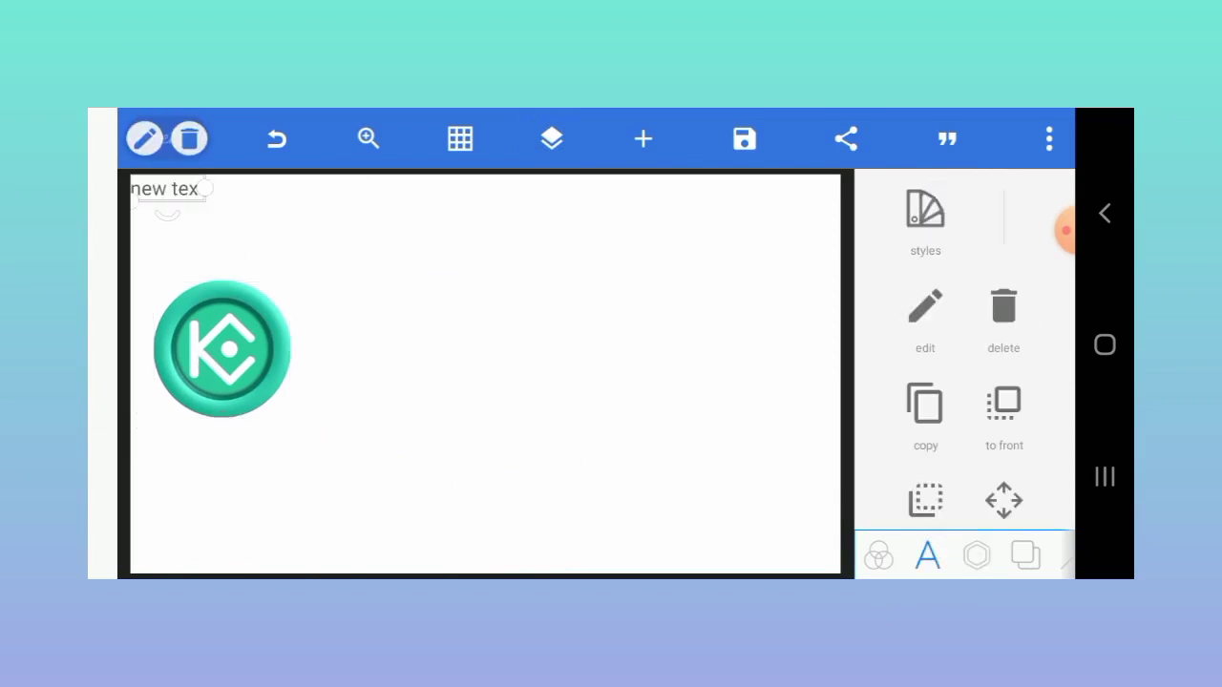
pyautogui.moveTo(167, 201); pyautogui.dragTo(361, 357)
pyautogui.doubleClick(357, 350)
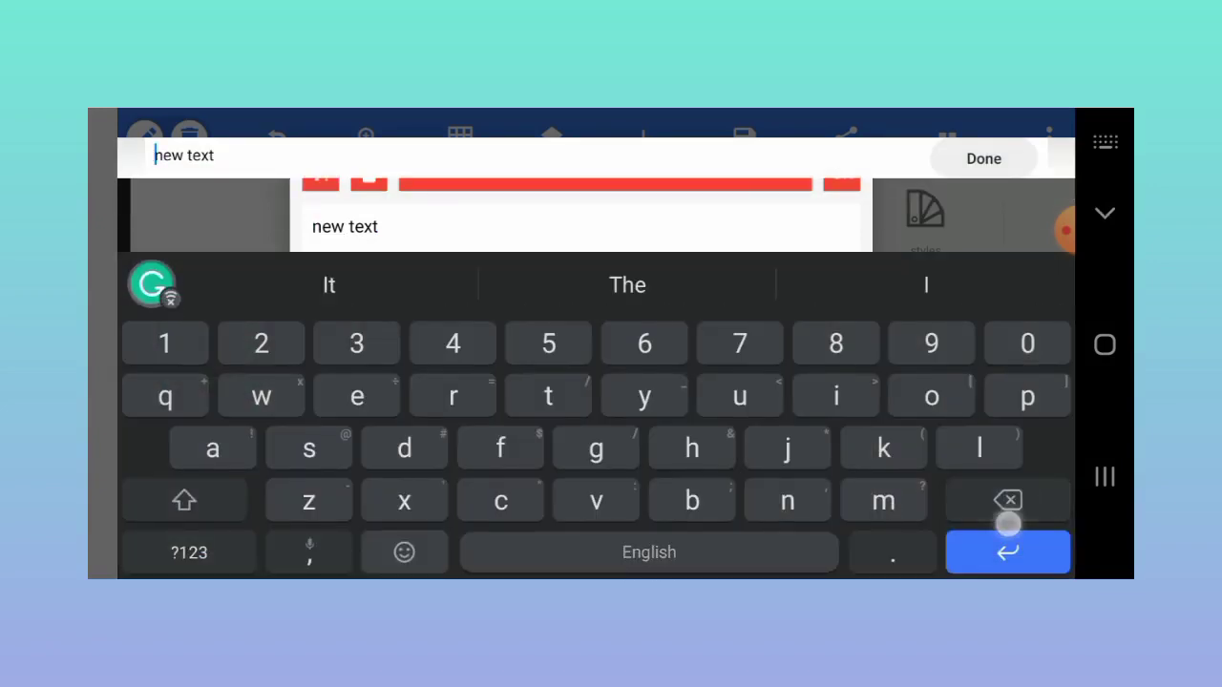
pyautogui.press('BackSpace')
pyautogui.press('BackSpace')
pyautogui.press('BackSpace')
pyautogui.press('BackSpace')
pyautogui.press('BackSpace')
pyautogui.write('Ku')
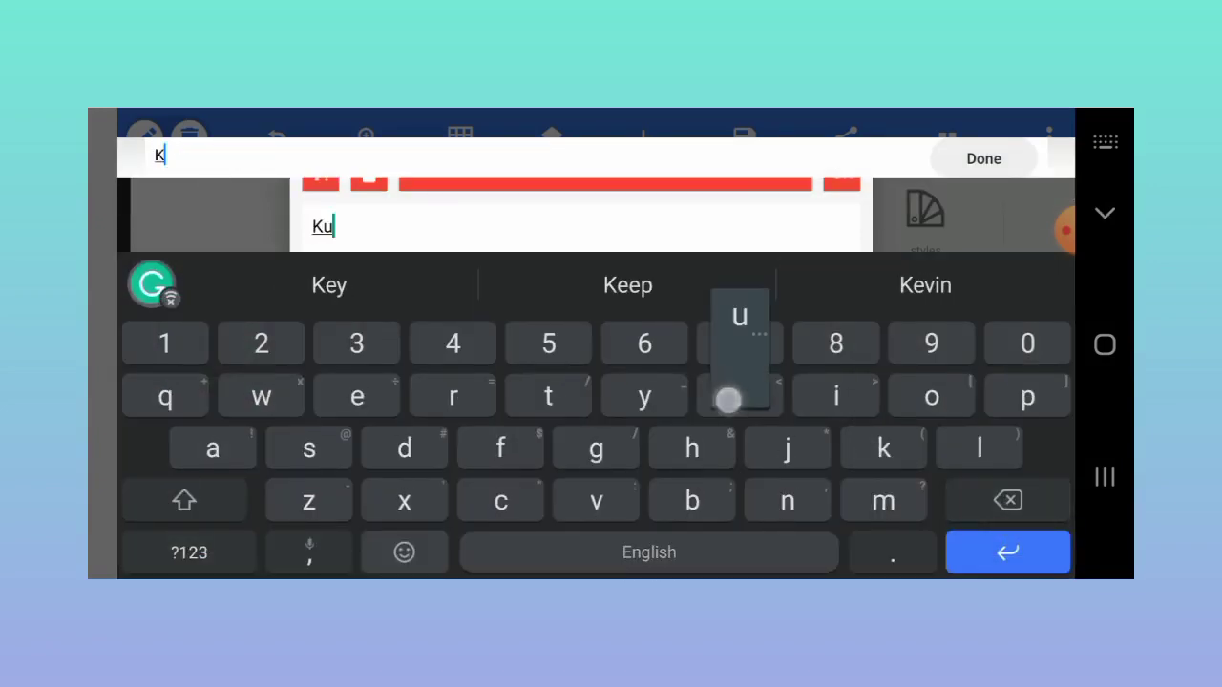
pyautogui.write('Coin')
pyautogui.click(984, 159)
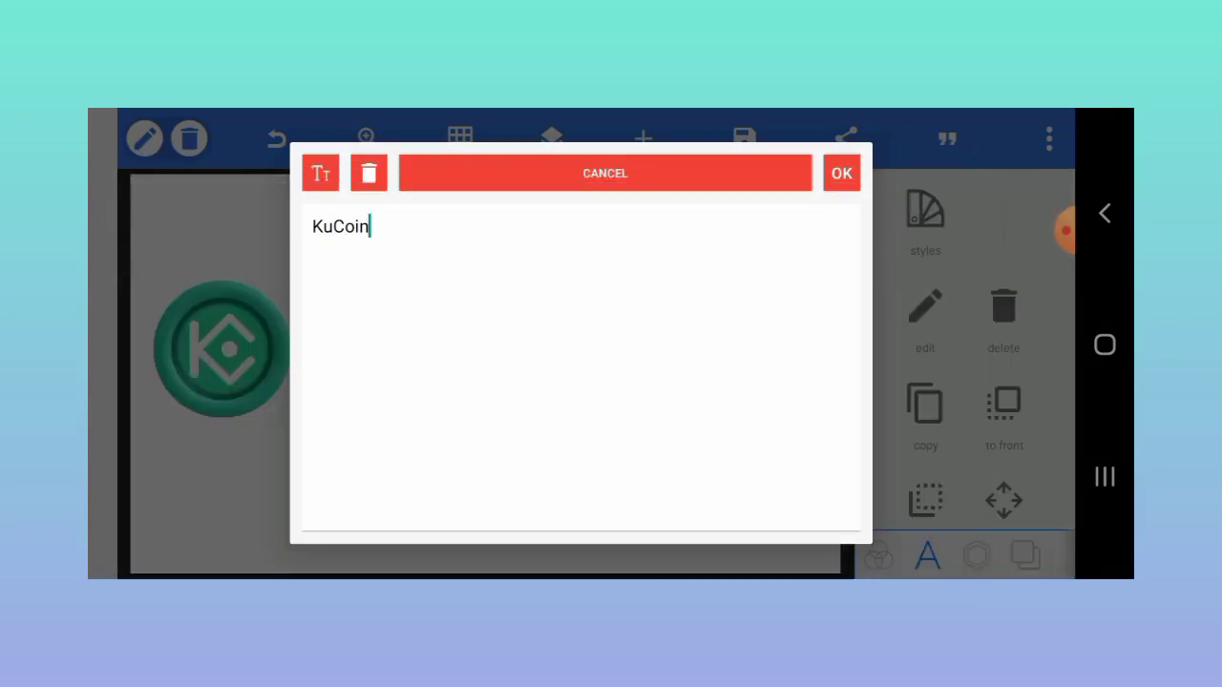
pyautogui.click(840, 173)
# Step: Set the KuCoin text to a bold font from the recent fonts
pyautogui.moveTo(1008, 489); pyautogui.dragTo(1032, 274)
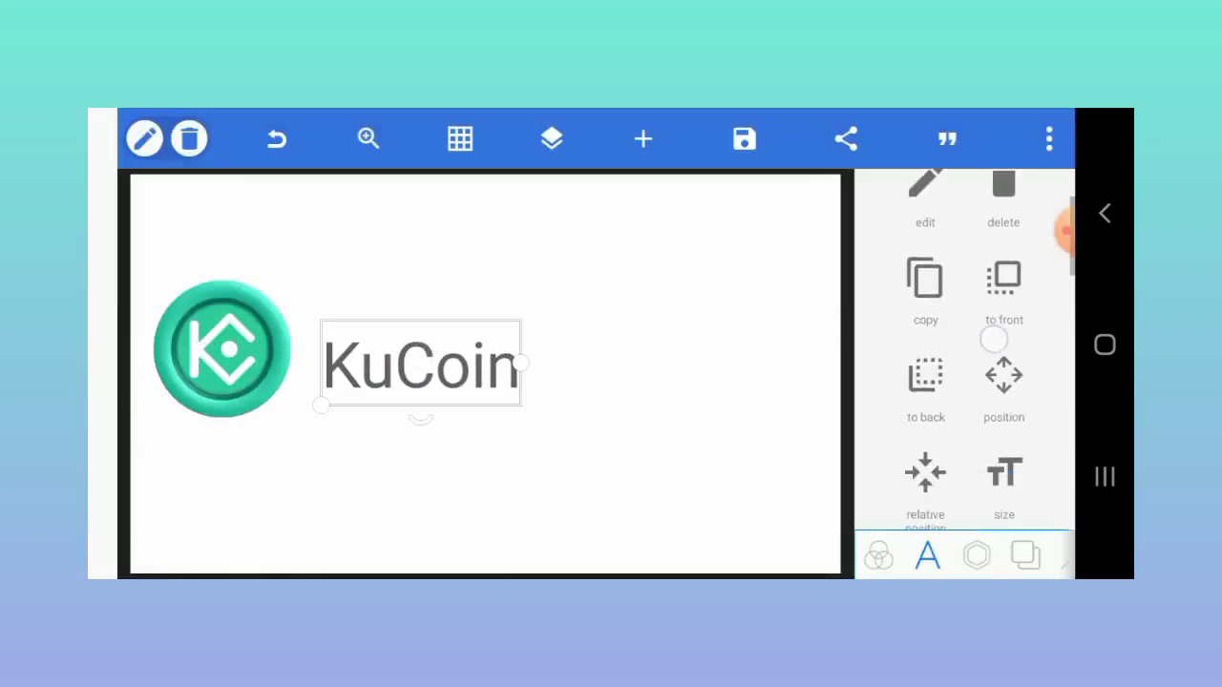
pyautogui.click(925, 404)
pyautogui.click(933, 156)
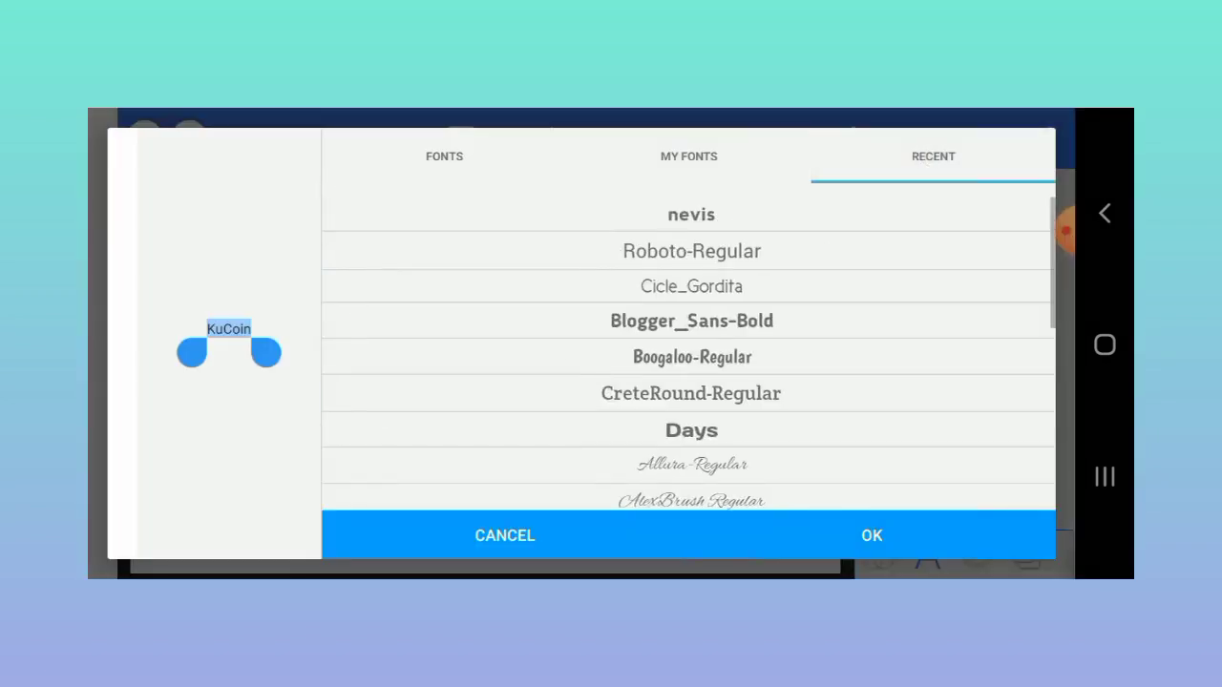
pyautogui.click(691, 250)
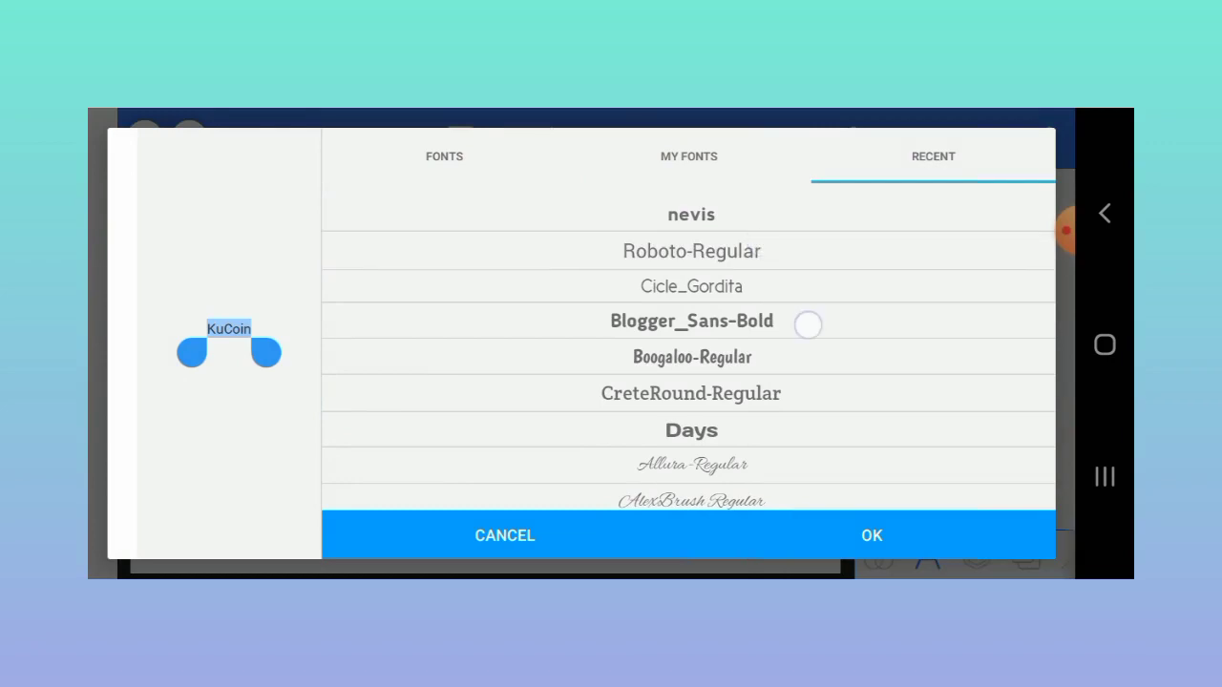
pyautogui.click(871, 536)
# Step: Resize the KuCoin wordmark and line it up beside the logo
pyautogui.moveTo(415, 409)
pyautogui.mouseDown()
pyautogui.moveTo(185, 491)
pyautogui.moveTo(346, 404)
pyautogui.mouseUp()
pyautogui.click(478, 373)
pyautogui.moveTo(222, 348); pyautogui.dragTo(264, 353)
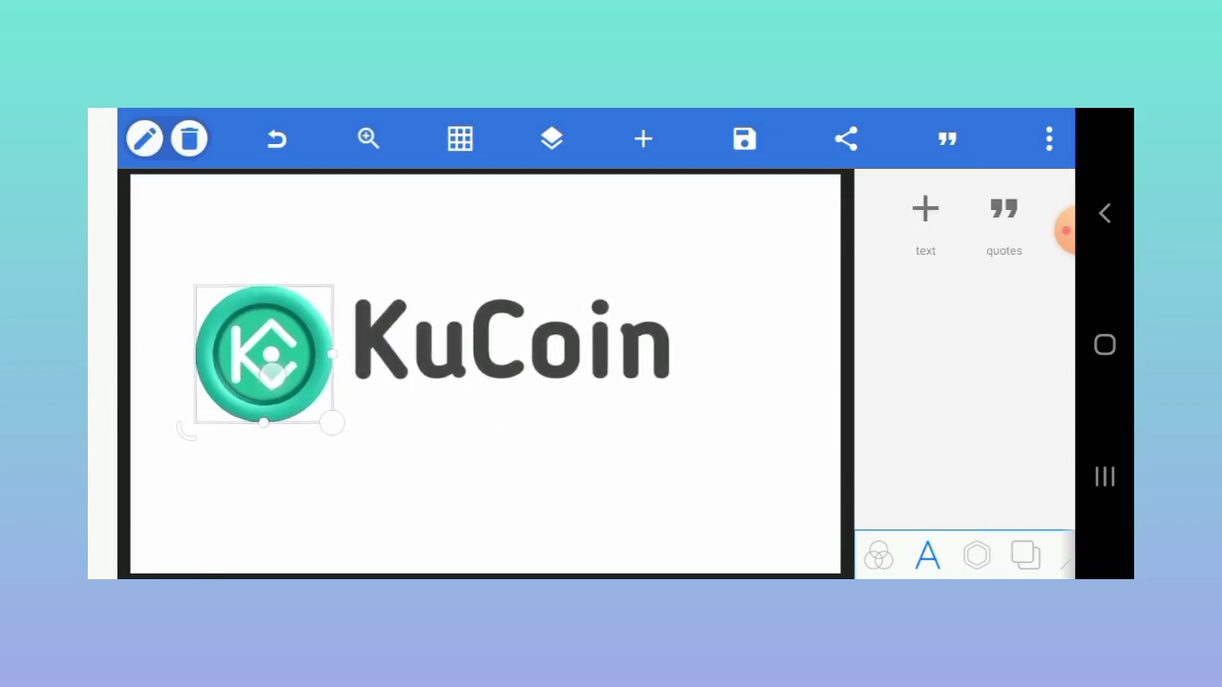
pyautogui.click(255, 506)
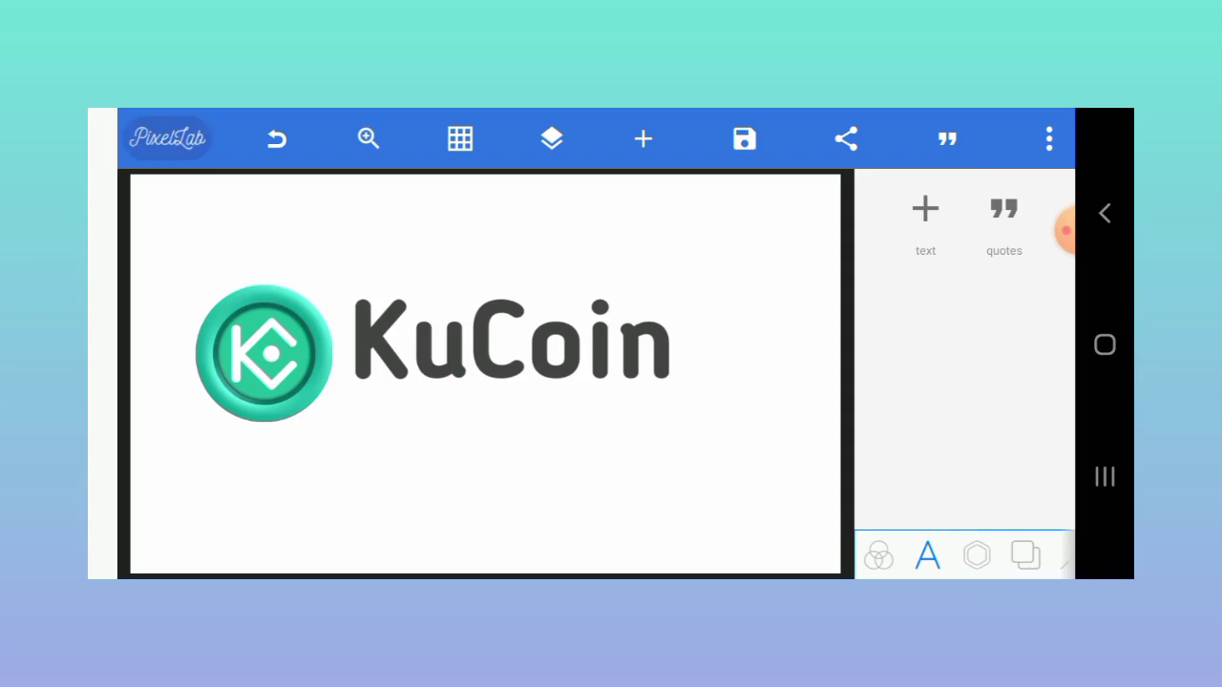
pyautogui.click(401, 355)
# Step: Colour the wordmark teal and add a new text object for the tagline
pyautogui.moveTo(964, 459); pyautogui.dragTo(964, 248)
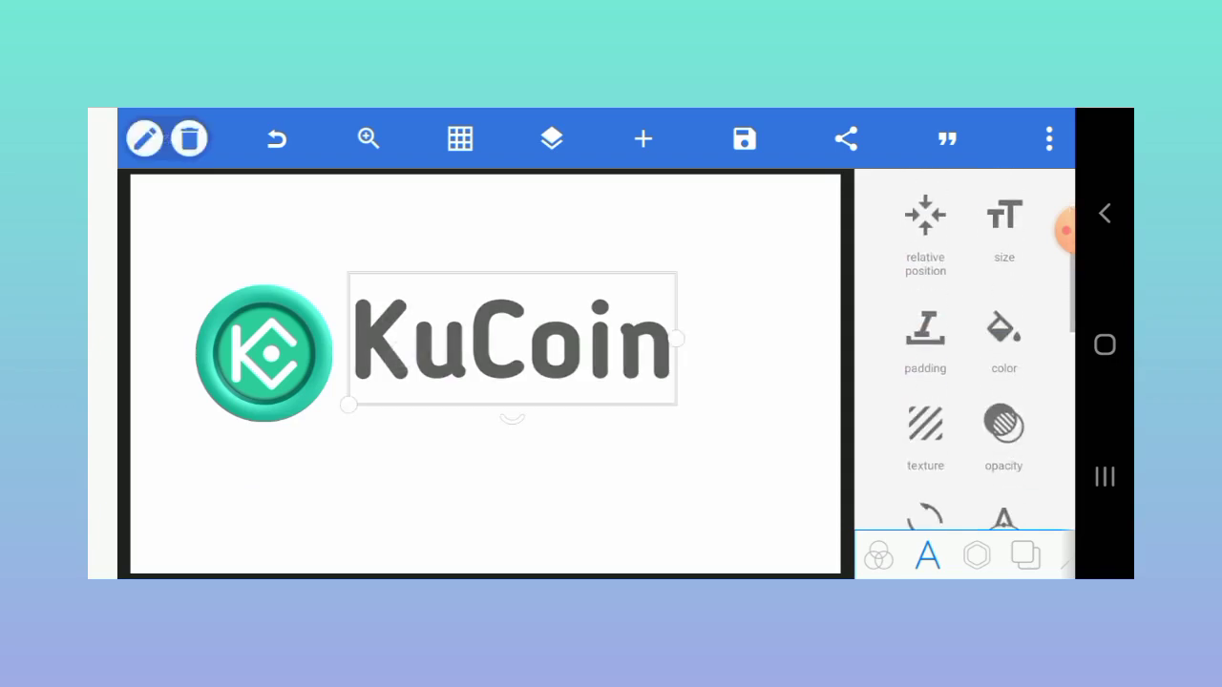
pyautogui.click(1006, 329)
pyautogui.click(976, 380)
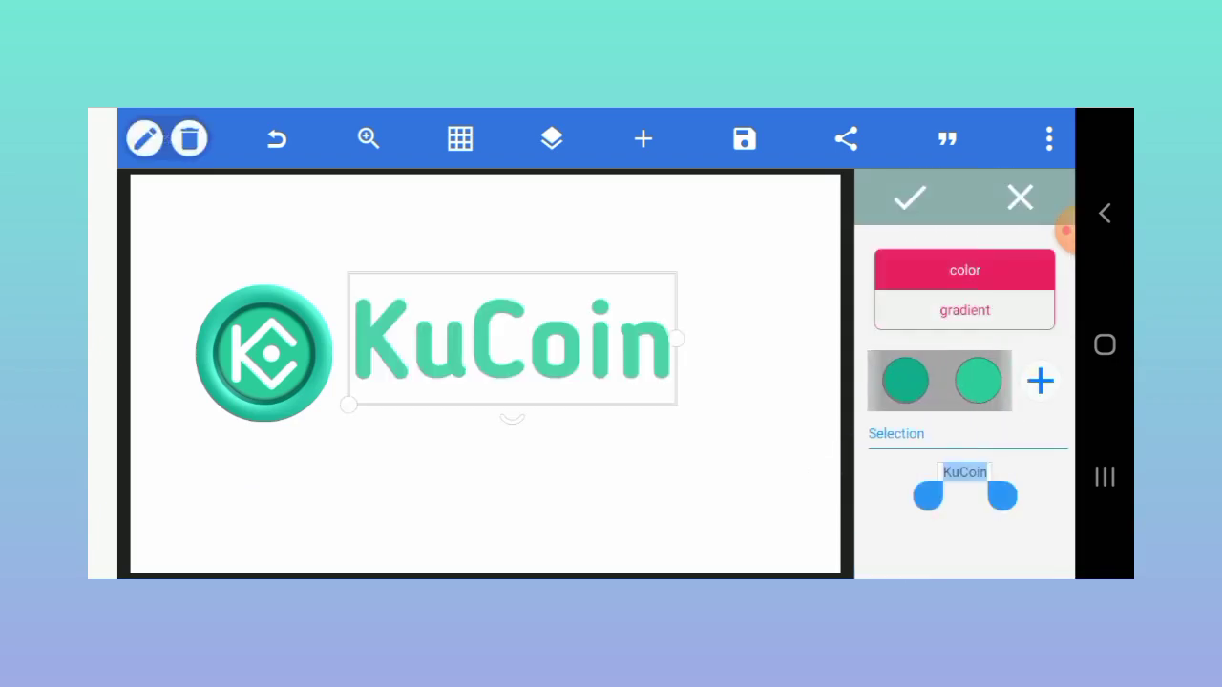
pyautogui.click(910, 198)
pyautogui.click(925, 210)
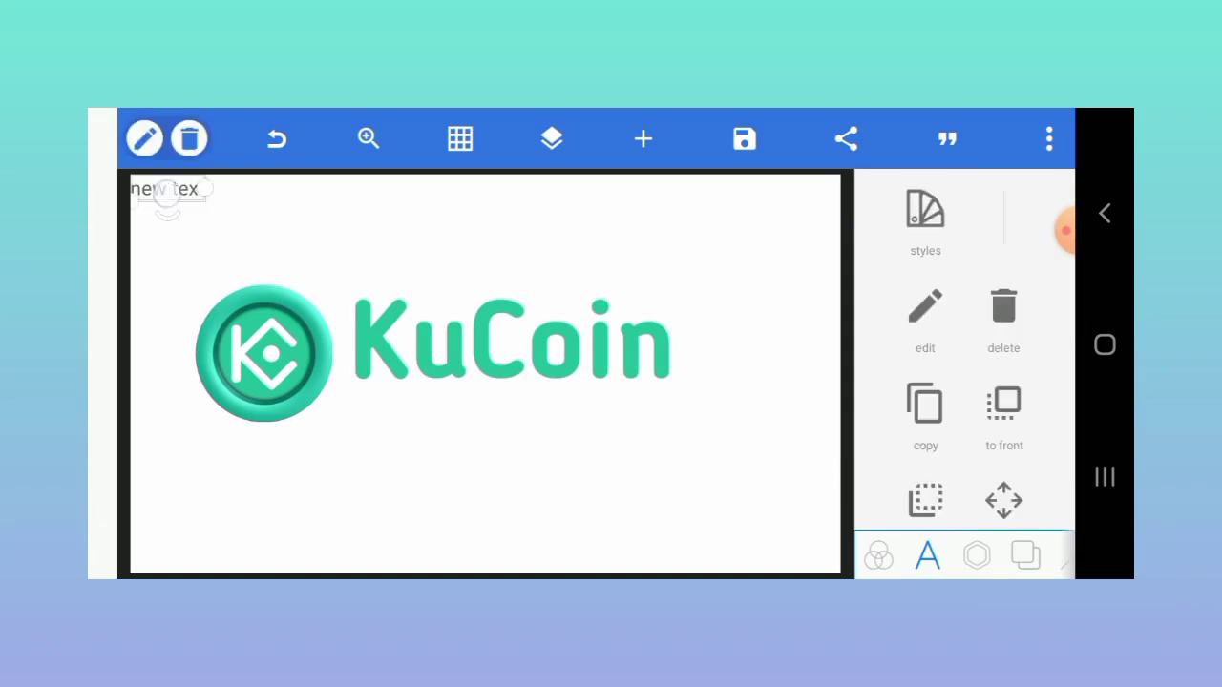
# Step: Place new text below the logo reading 'The People's Exchange'
pyautogui.moveTo(170, 191)
pyautogui.mouseDown()
pyautogui.moveTo(322, 382)
pyautogui.moveTo(370, 423)
pyautogui.mouseUp()
pyautogui.doubleClick(370, 420)
pyautogui.click(378, 226)
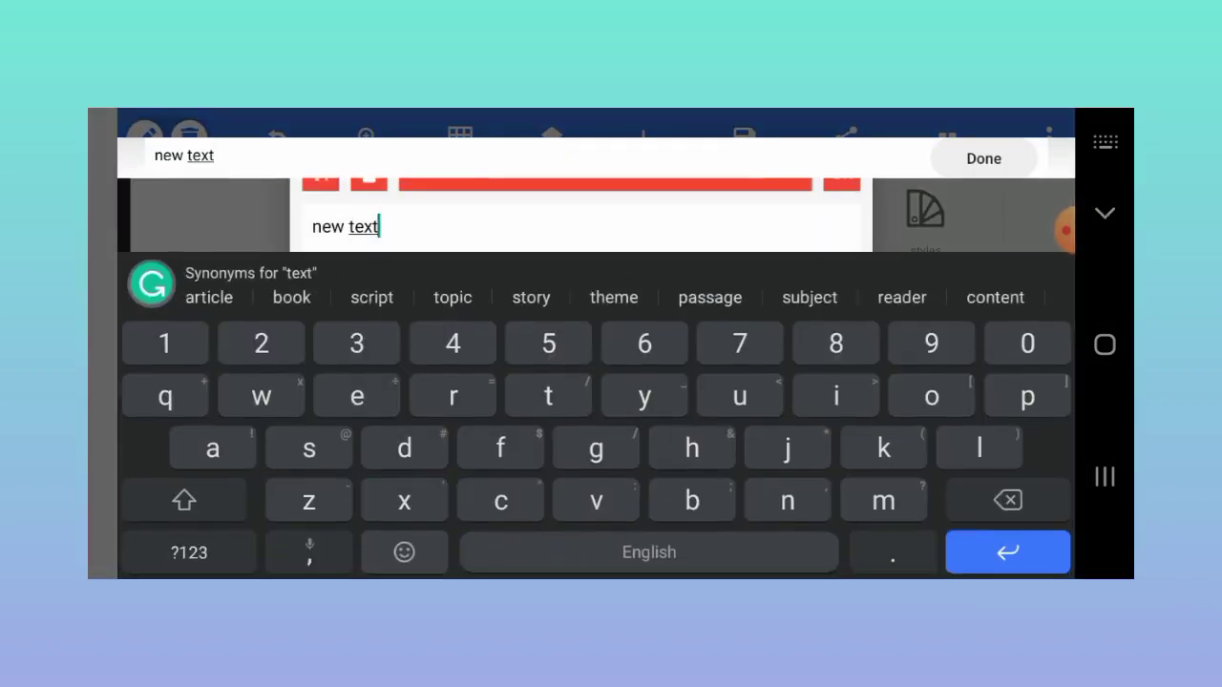
pyautogui.press('BackSpace')
pyautogui.press('BackSpace')
pyautogui.press('BackSpace')
pyautogui.press('BackSpace')
pyautogui.write('The P')
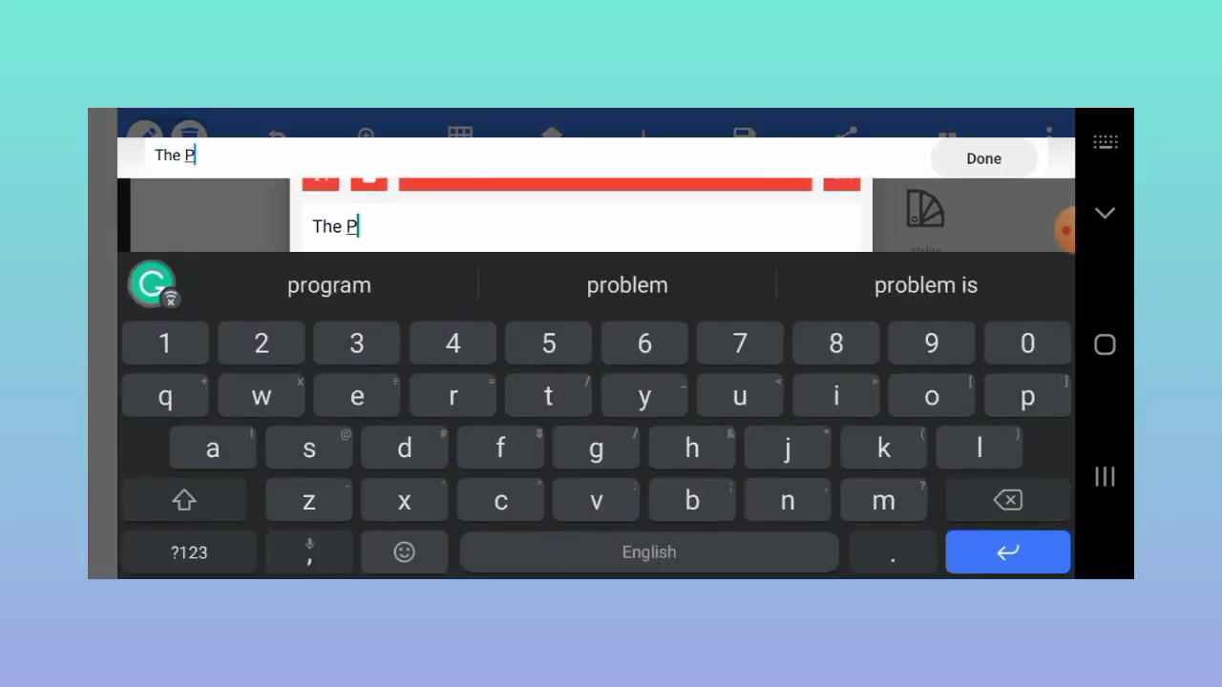
pyautogui.write("eople's Ex")
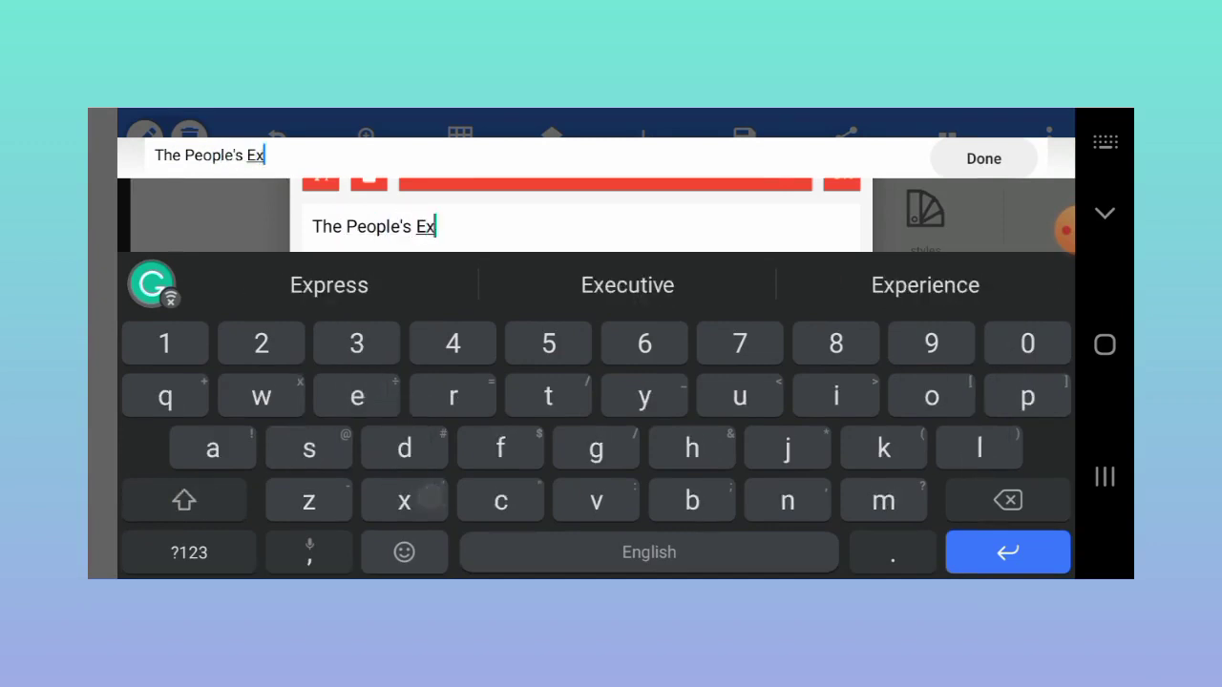
pyautogui.write('change')
pyautogui.click(1003, 157)
pyautogui.click(837, 174)
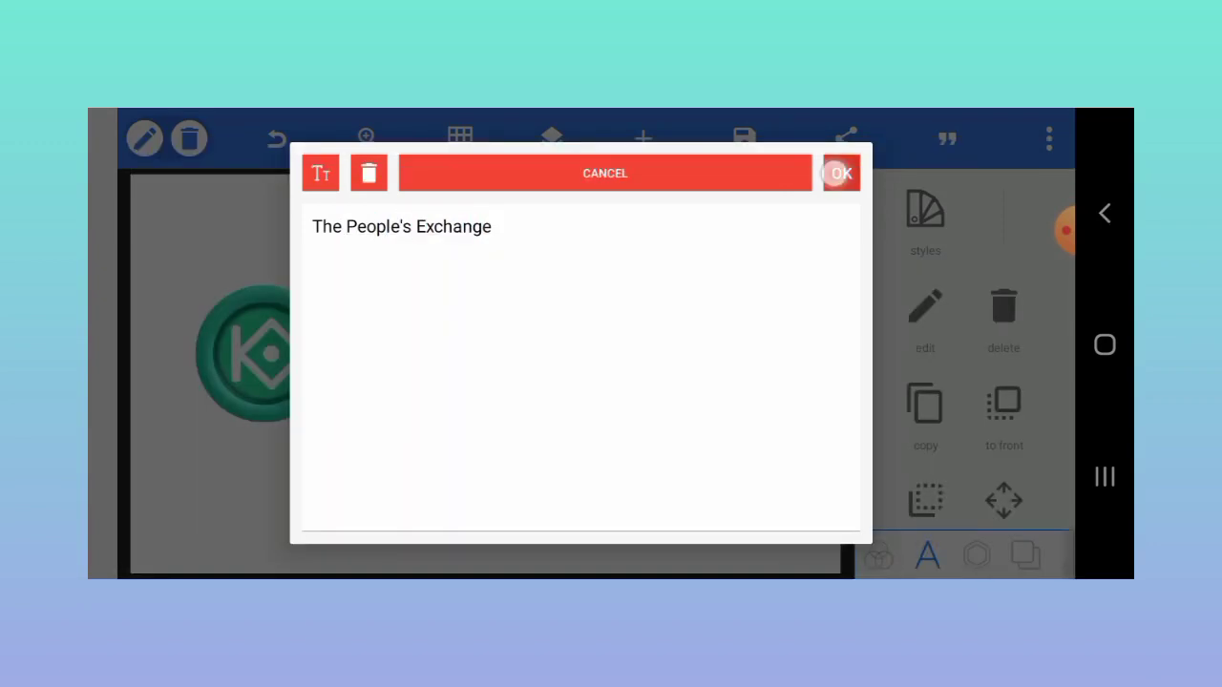
# Step: Set the tagline font to Days and move it under the KuCoin wordmark
pyautogui.scroll(-5, 964, 363)
pyautogui.scroll(-3, 964, 363)
pyautogui.click(925, 382)
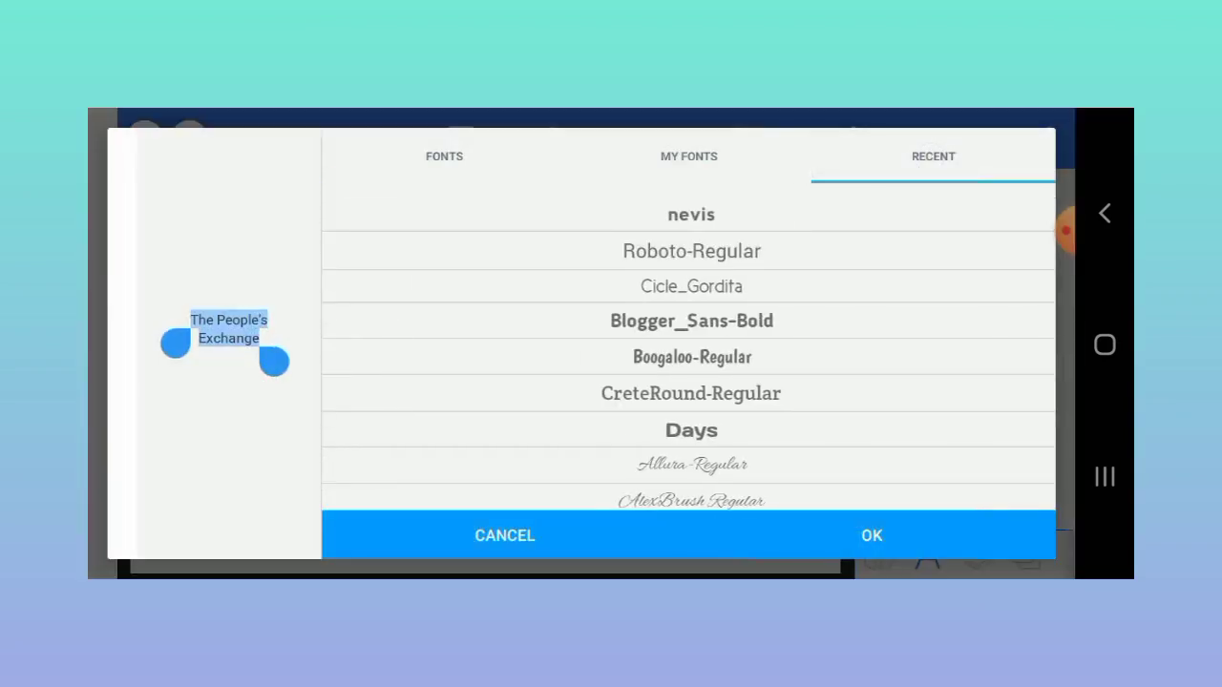
pyautogui.click(859, 434)
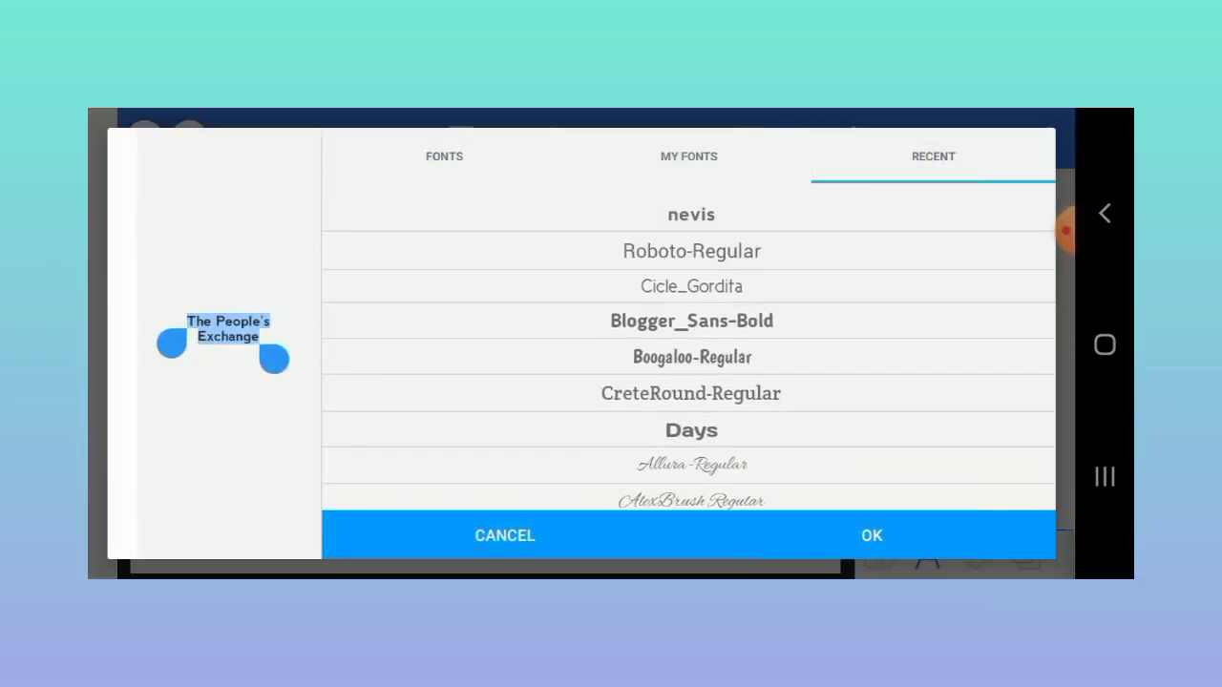
pyautogui.click(872, 535)
pyautogui.moveTo(410, 410); pyautogui.dragTo(426, 401)
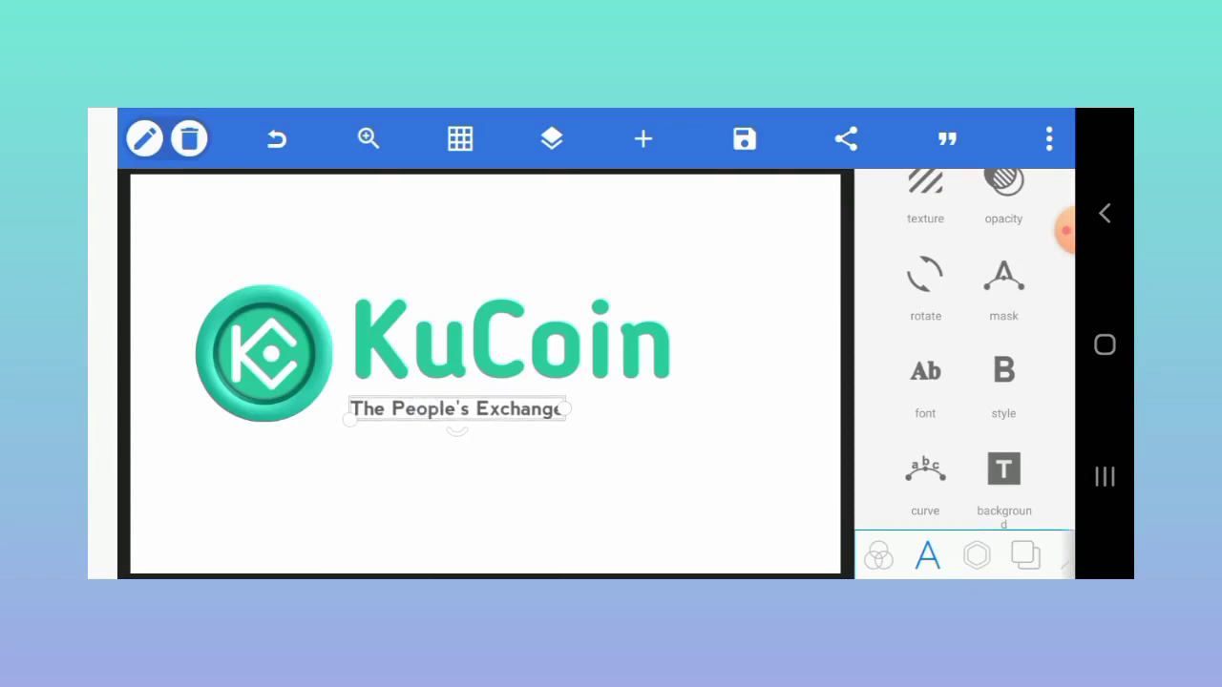
# Step: Widen the tagline's letter spacing
pyautogui.moveTo(1004, 458); pyautogui.dragTo(1003, 162)
pyautogui.click(1004, 349)
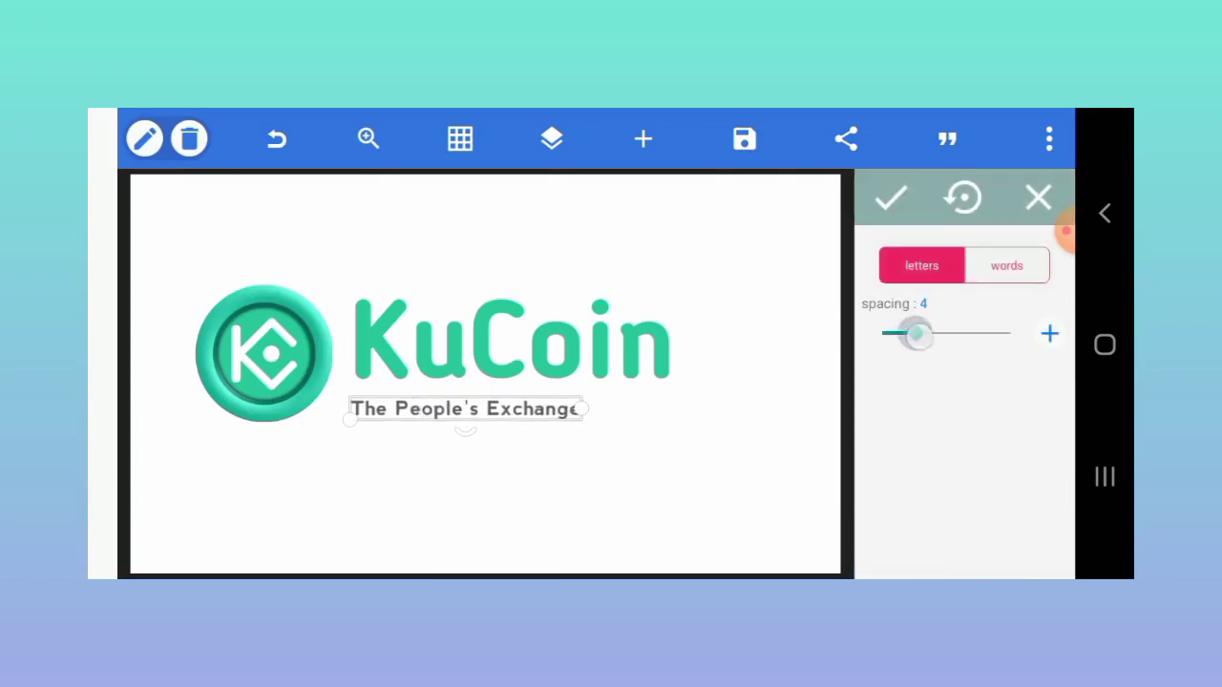
pyautogui.moveTo(914, 334); pyautogui.dragTo(937, 333)
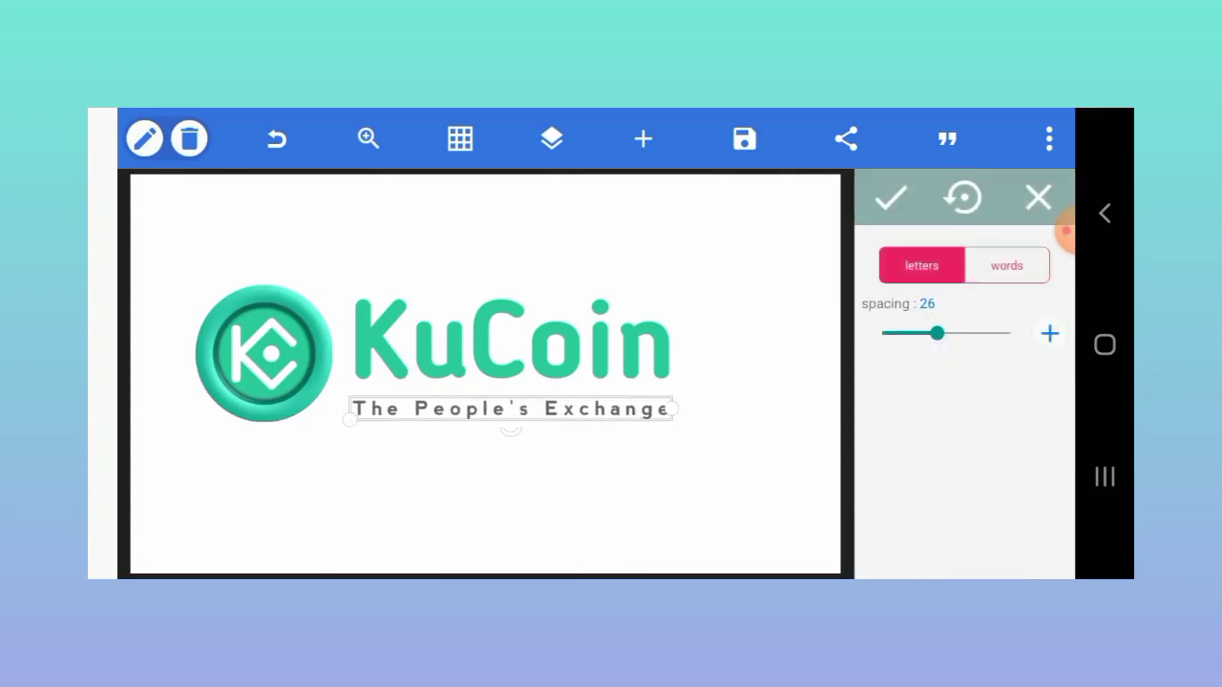
pyautogui.click(889, 198)
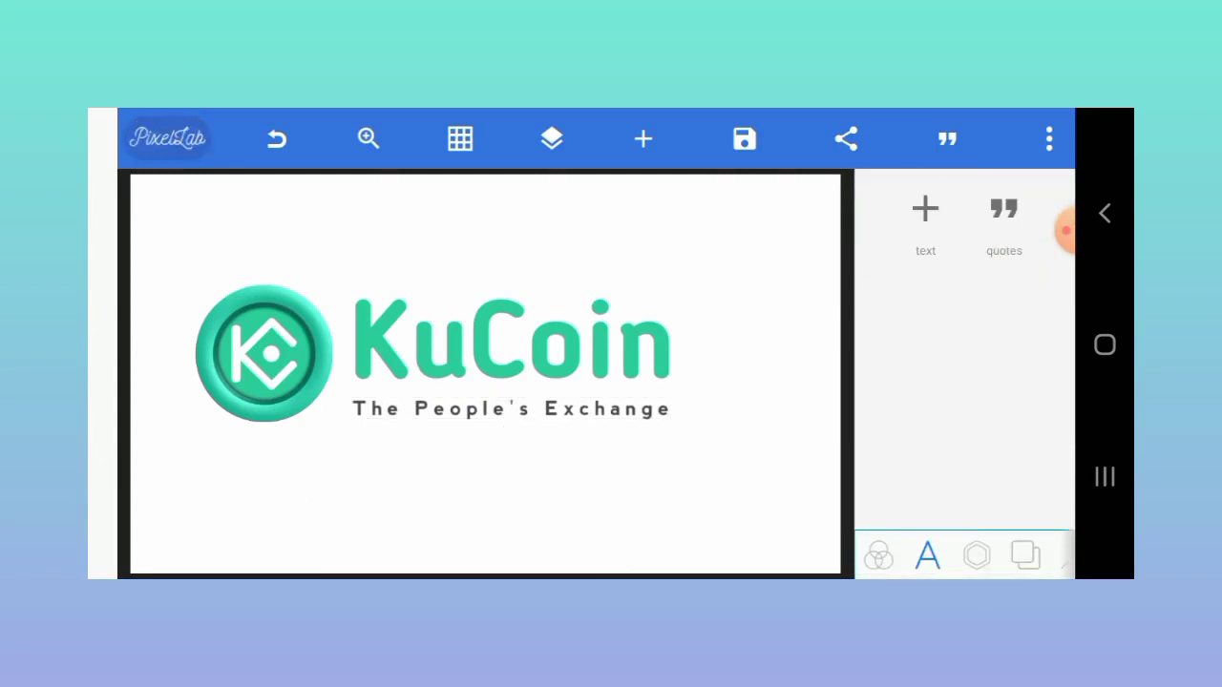
# Step: Nudge the tagline up two steps closer to the wordmark
pyautogui.click(511, 408)
pyautogui.moveTo(1004, 459); pyautogui.dragTo(1003, 334)
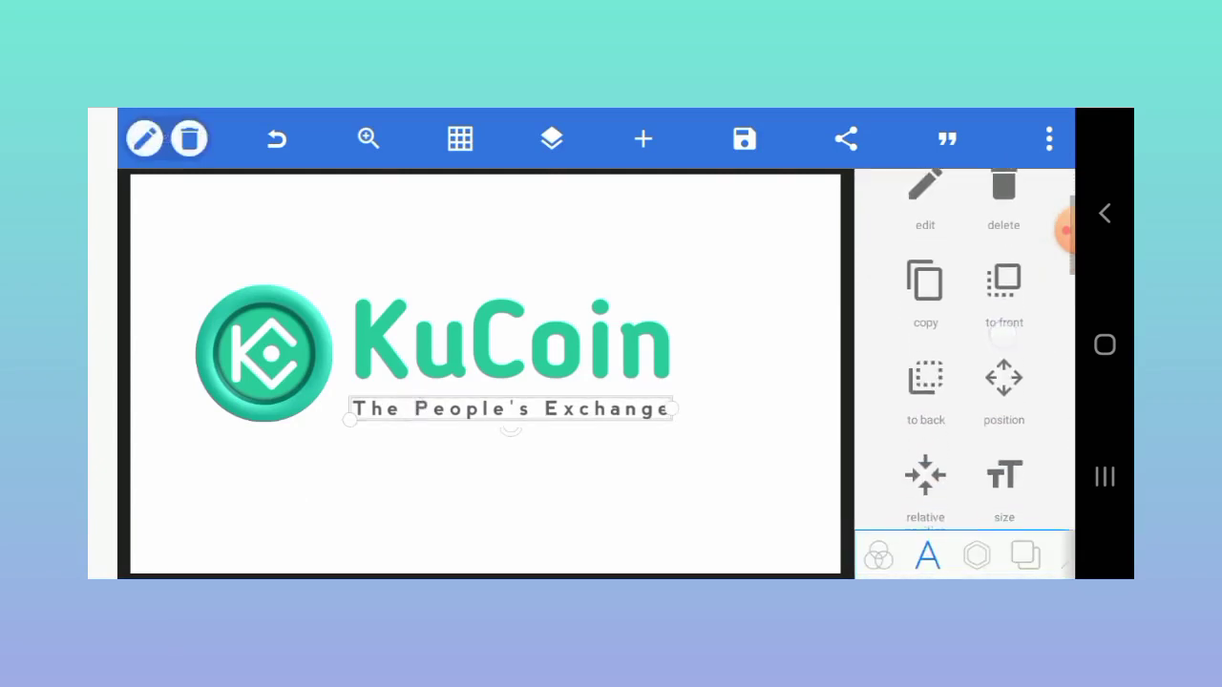
pyautogui.click(1004, 382)
pyautogui.click(1040, 329)
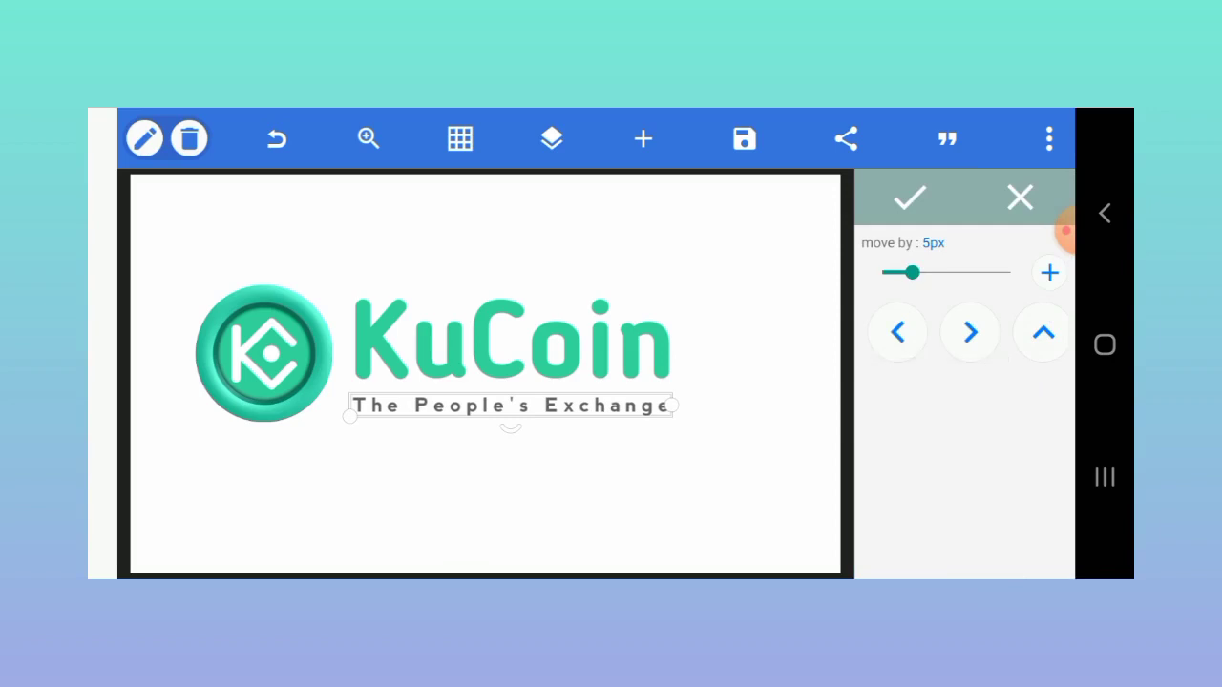
pyautogui.click(1036, 339)
pyautogui.click(910, 198)
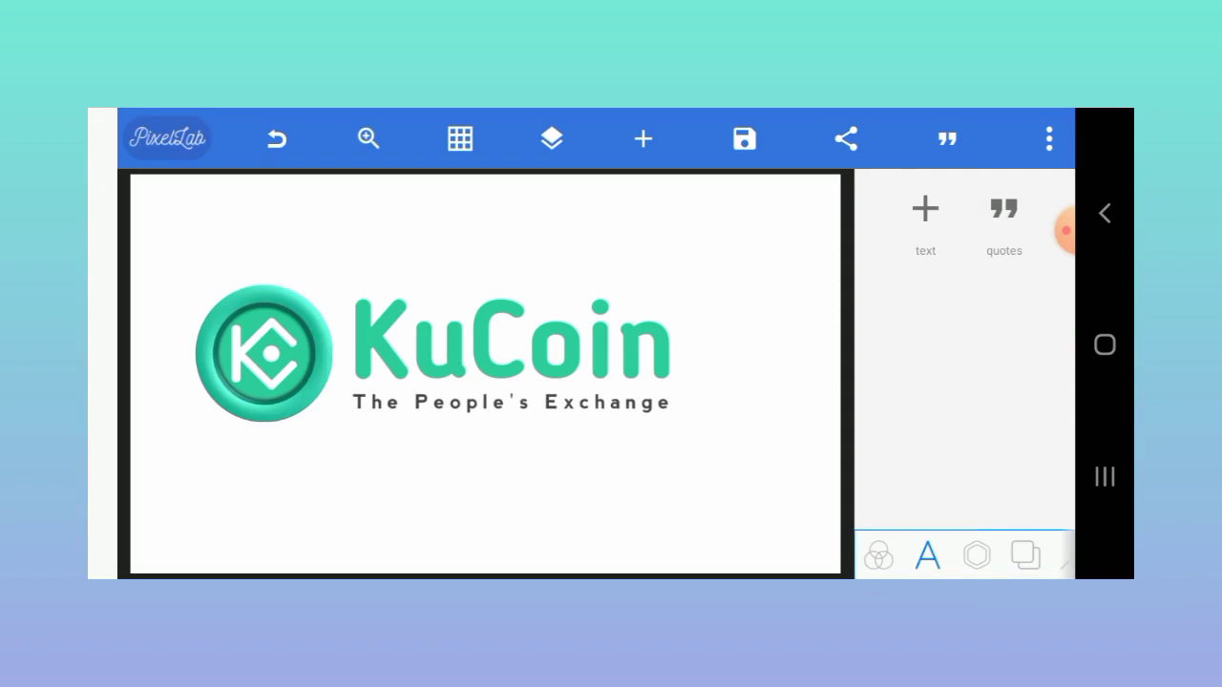
# Step: Merge the coin, wordmark and tagline layers into a single image
pyautogui.click(551, 139)
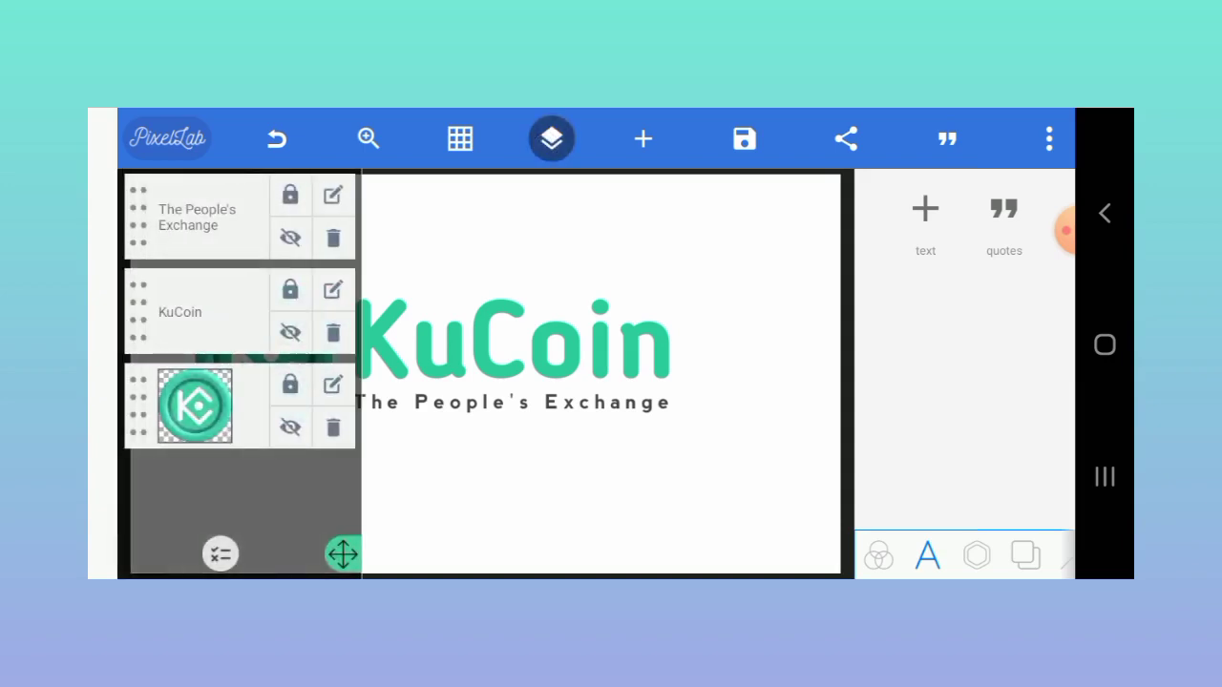
pyautogui.click(221, 553)
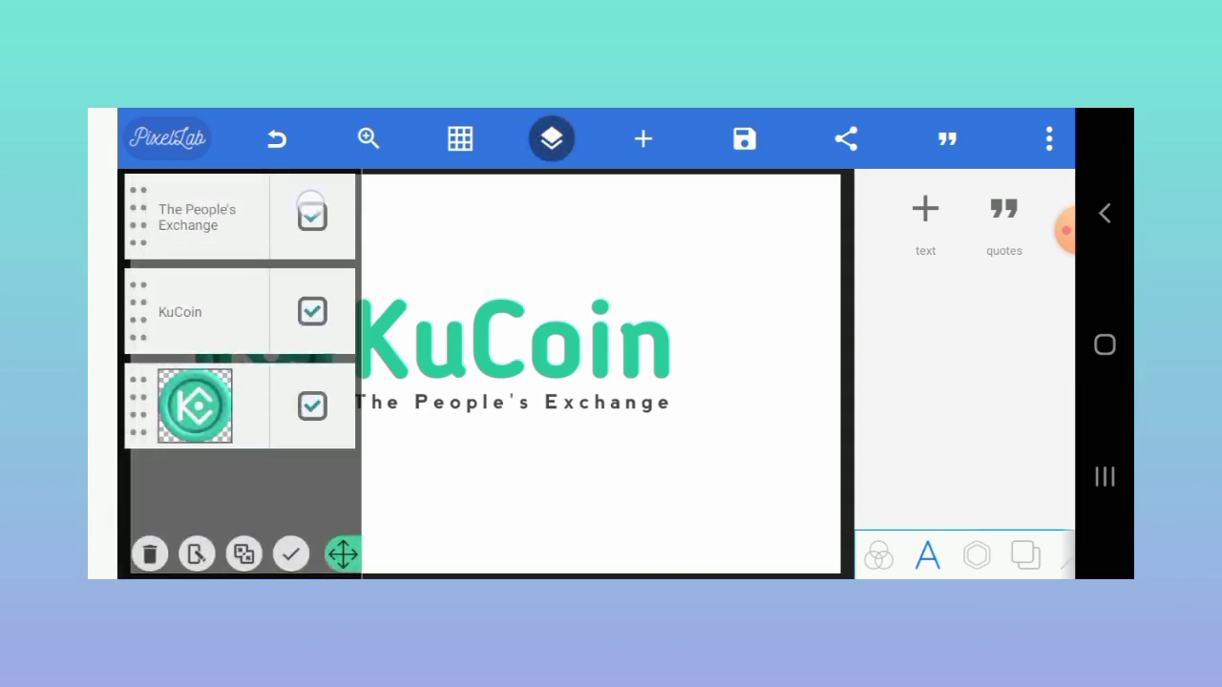
pyautogui.click(243, 554)
pyautogui.click(825, 401)
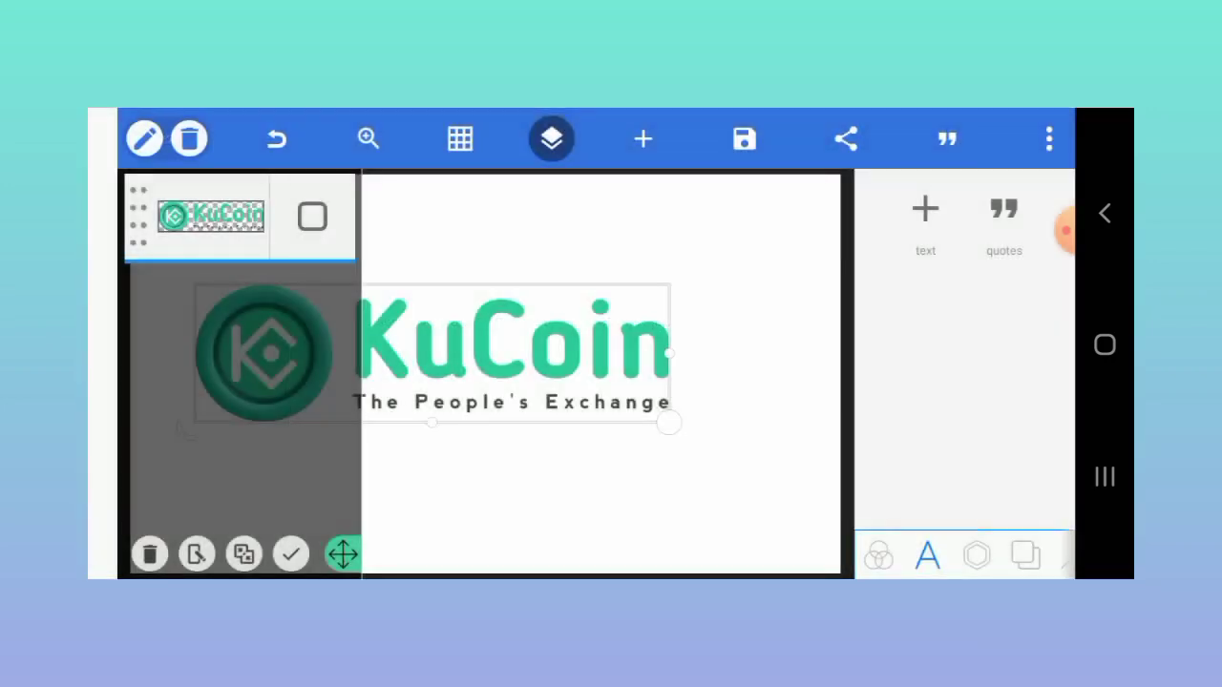
# Step: Fill the background with a cream gradient
pyautogui.click(291, 553)
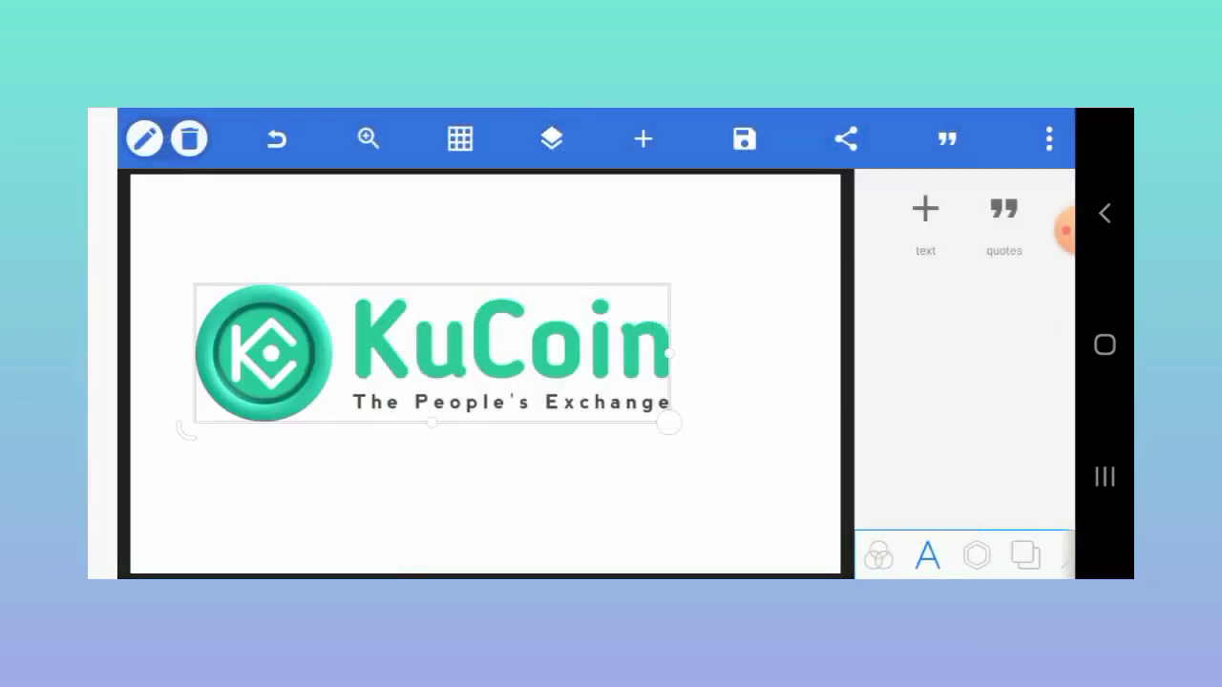
pyautogui.click(1025, 555)
pyautogui.moveTo(1020, 465)
pyautogui.mouseDown()
pyautogui.moveTo(1016, 388)
pyautogui.moveTo(1025, 458)
pyautogui.mouseUp()
pyautogui.click(925, 207)
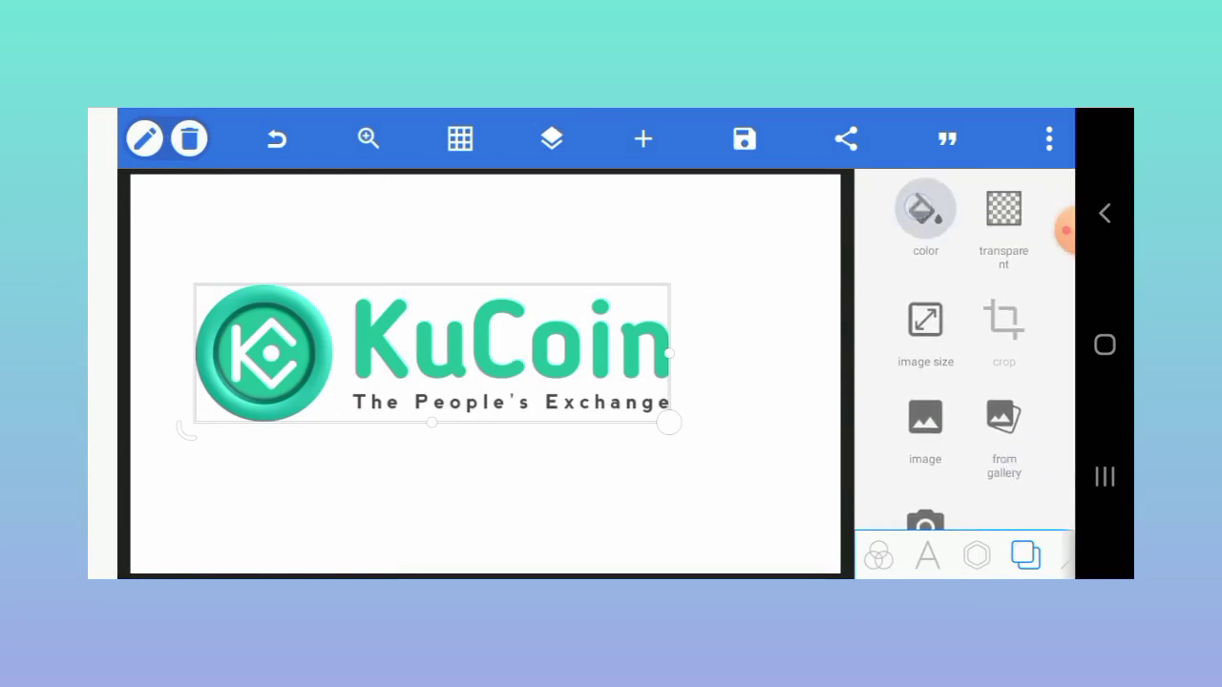
pyautogui.click(983, 312)
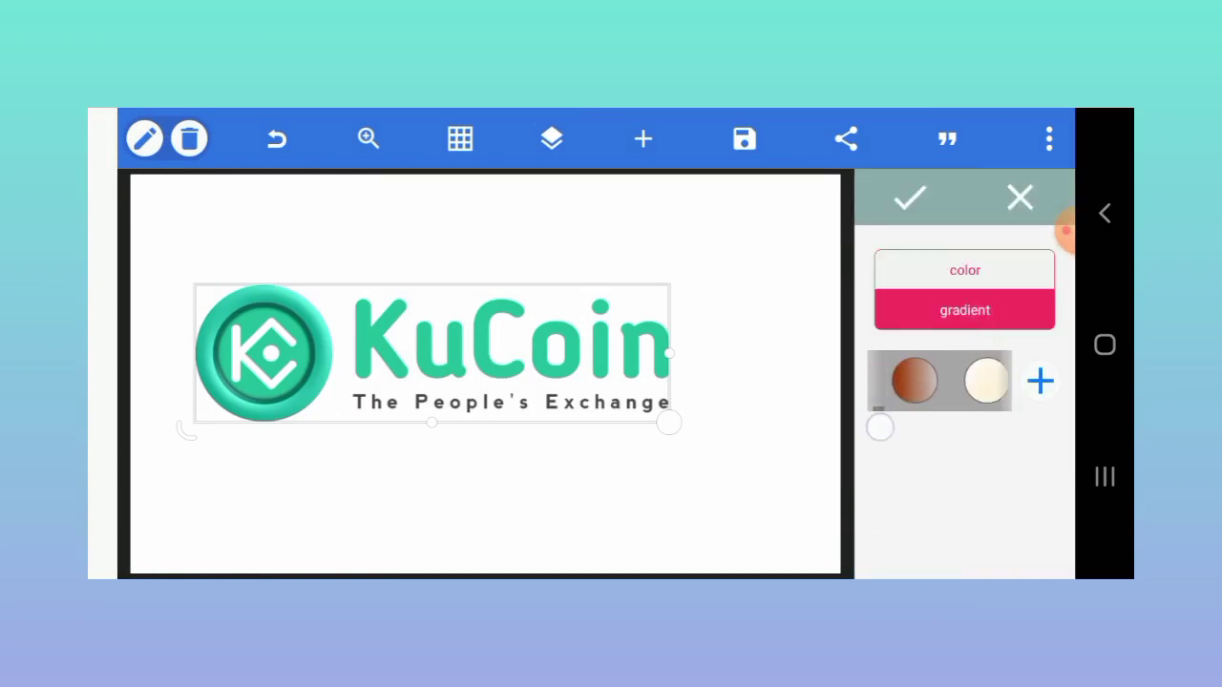
pyautogui.click(910, 198)
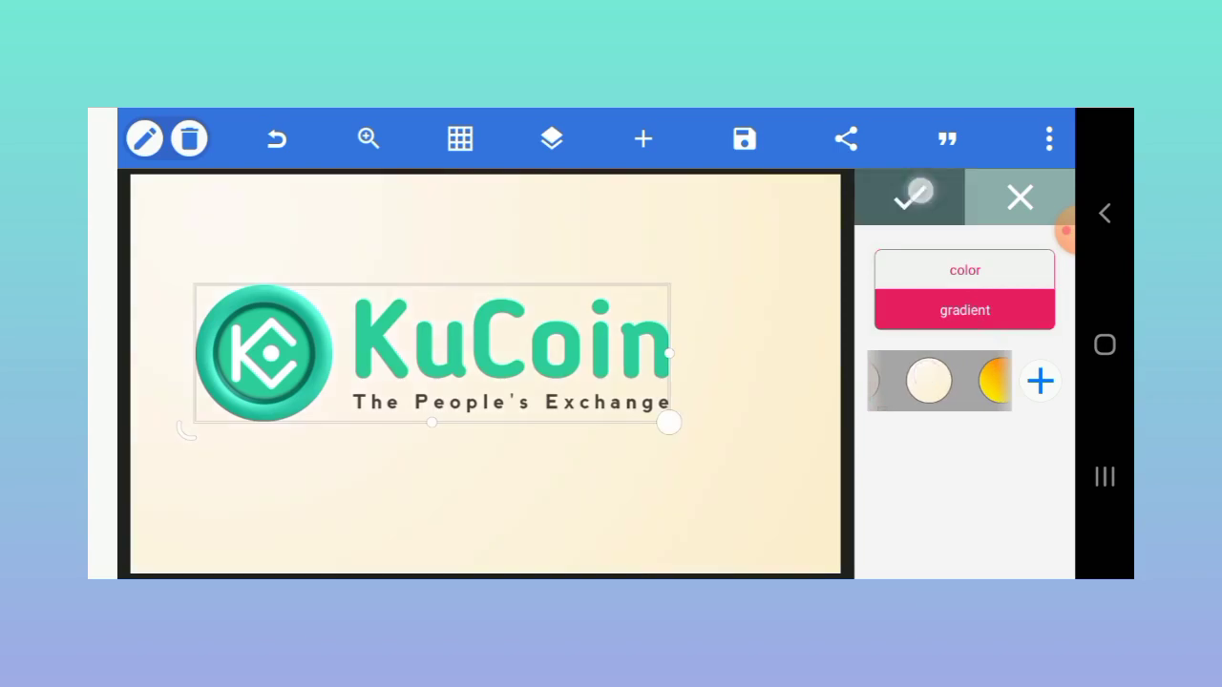
# Step: Shrink the merged logo and shift it toward the canvas centre
pyautogui.moveTo(664, 423); pyautogui.dragTo(686, 414)
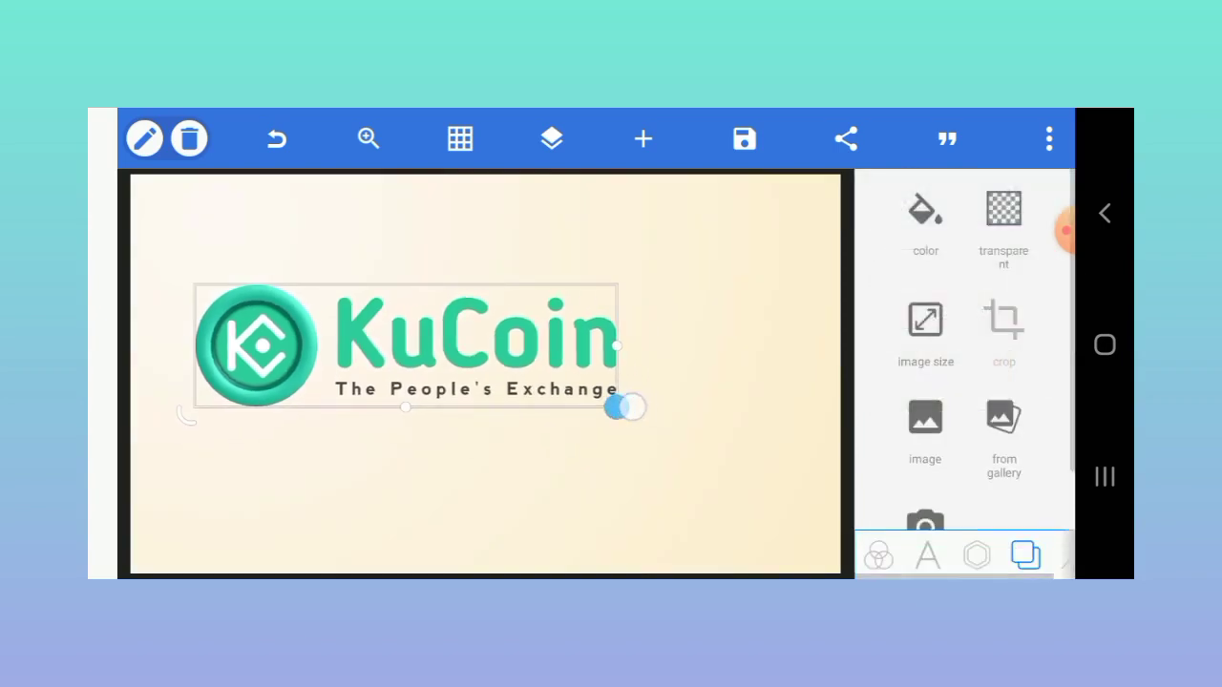
pyautogui.click(977, 555)
pyautogui.scroll(-10, 964, 382)
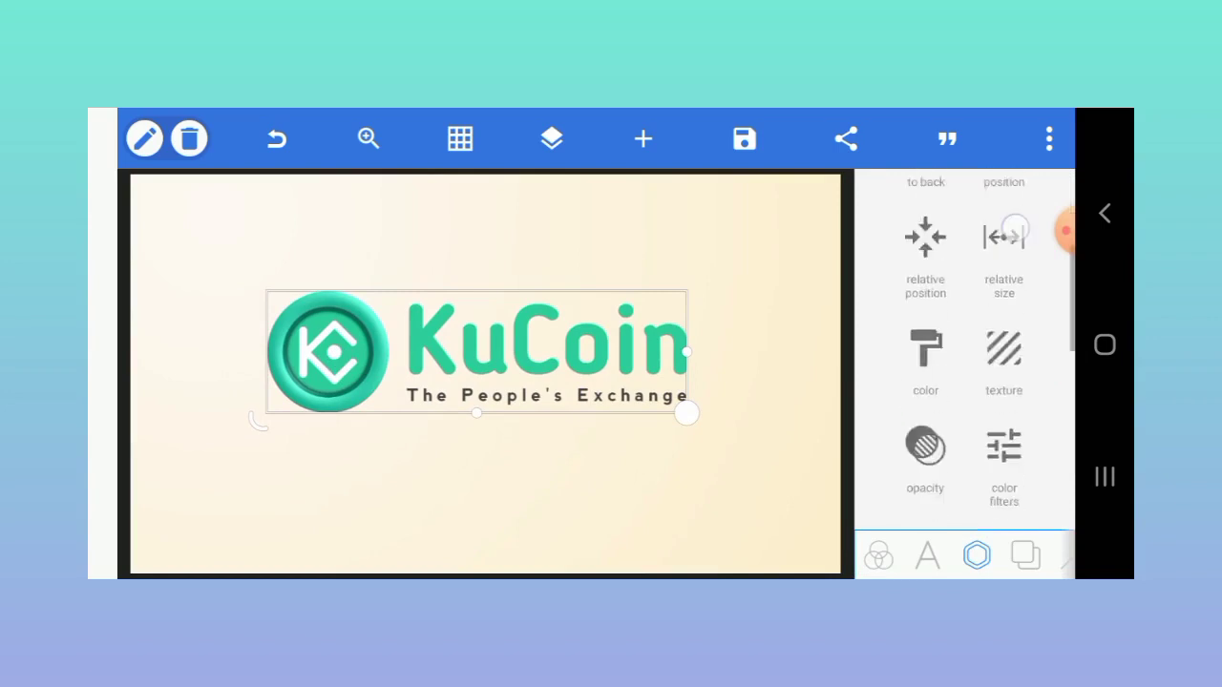
# Step: Enable Emboss on the repositioned logo with light angle 57°, specular hardness 41 and bevel 56
pyautogui.click(925, 480)
pyautogui.click(1007, 255)
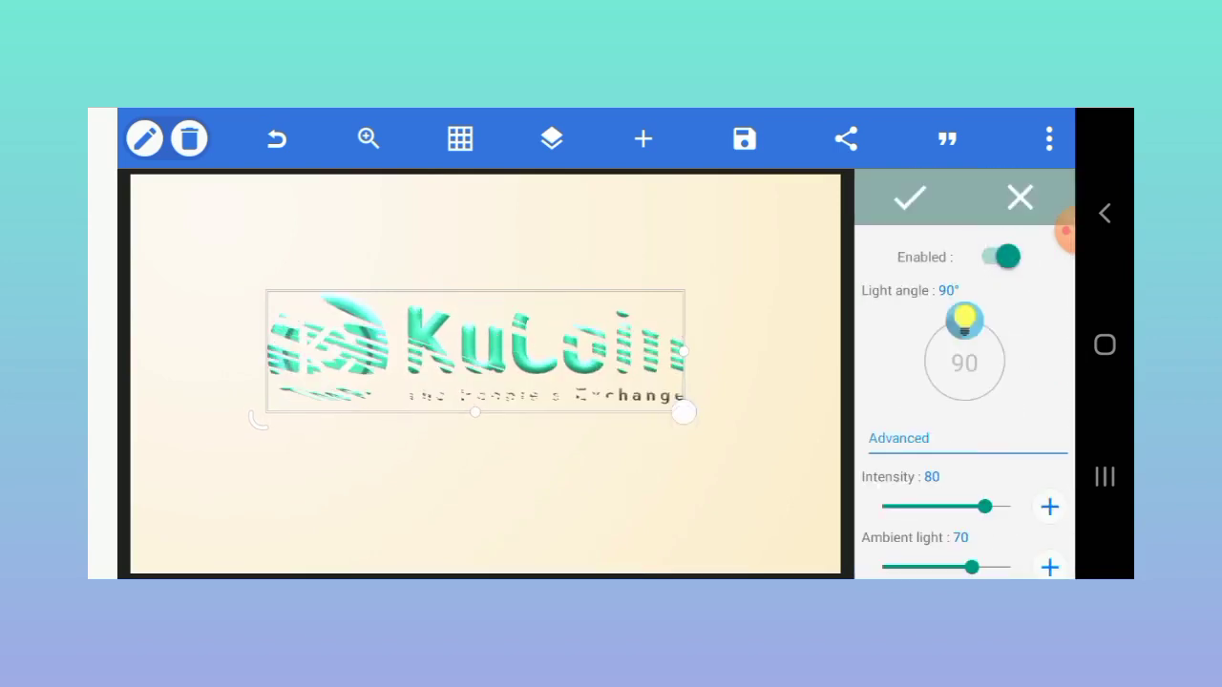
pyautogui.moveTo(687, 416); pyautogui.dragTo(687, 413)
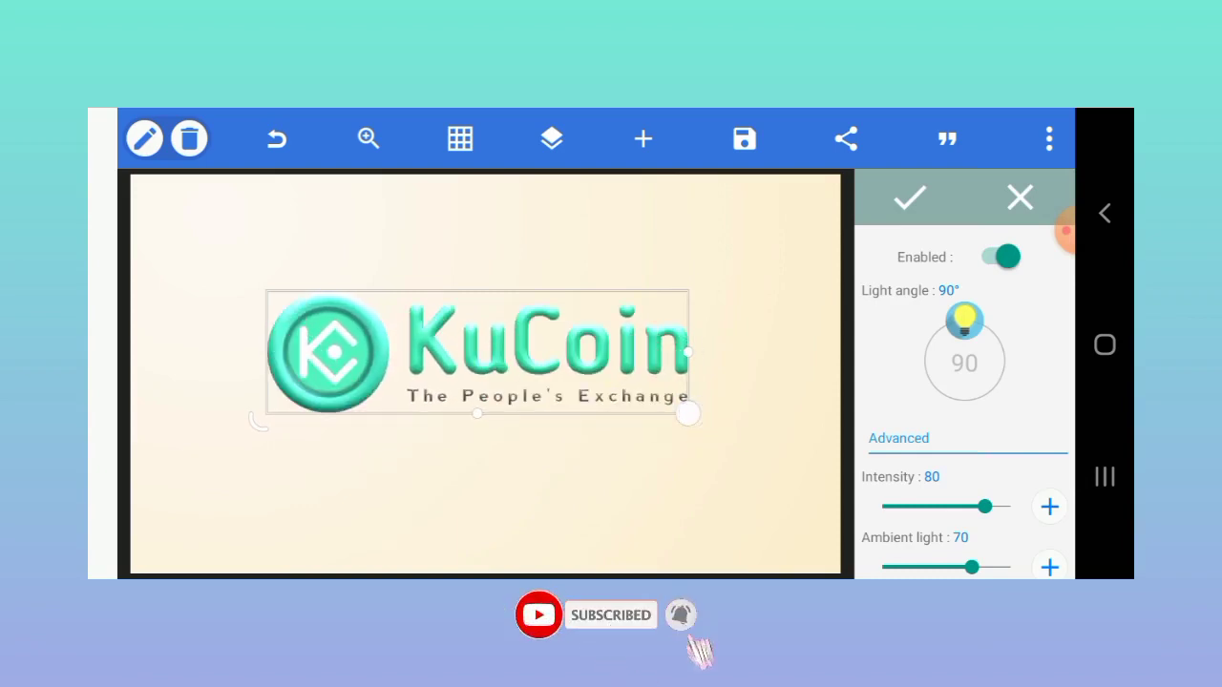
pyautogui.moveTo(322, 342); pyautogui.dragTo(294, 357)
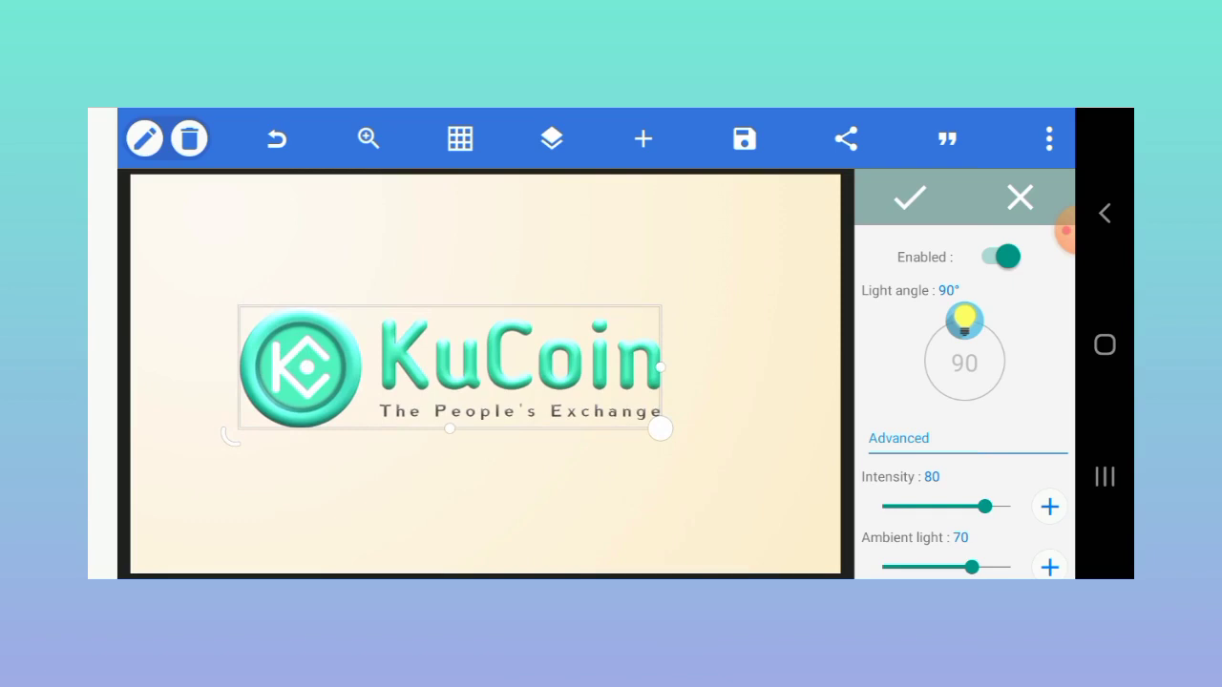
pyautogui.moveTo(964, 319); pyautogui.dragTo(986, 327)
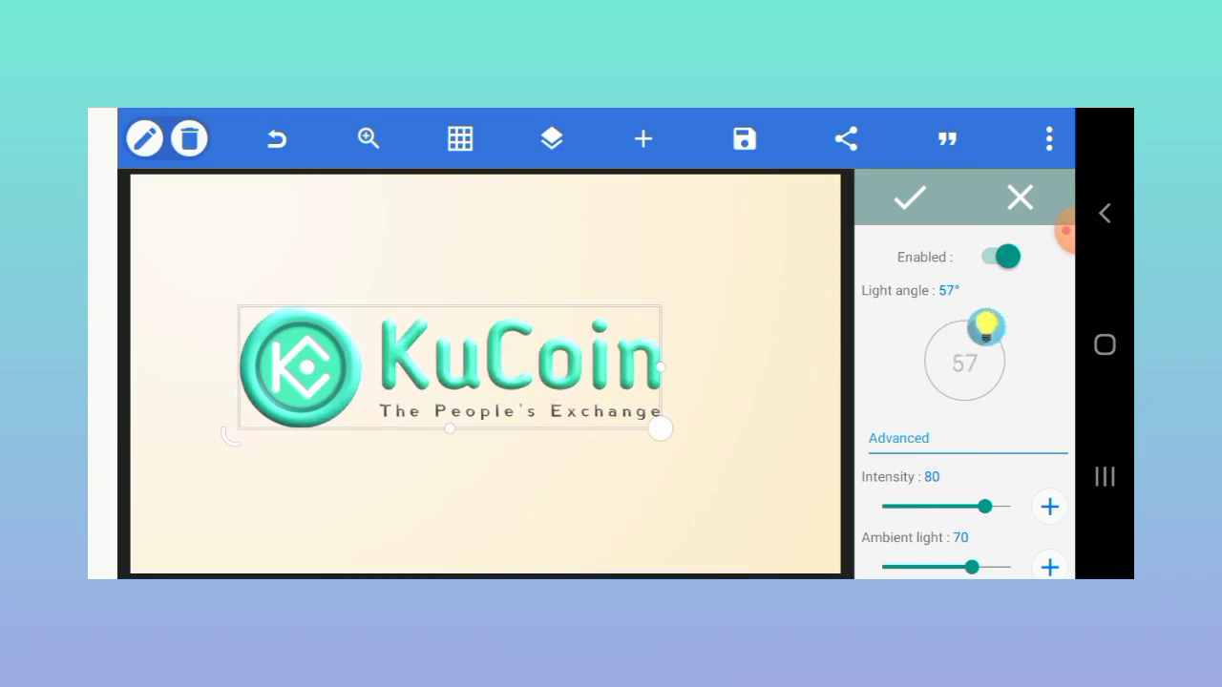
pyautogui.scroll(-3, 964, 430)
pyautogui.moveTo(932, 558)
pyautogui.mouseDown()
pyautogui.moveTo(968, 558)
pyautogui.moveTo(902, 558)
pyautogui.mouseUp()
pyautogui.moveTo(907, 497); pyautogui.dragTo(934, 496)
pyautogui.moveTo(902, 557); pyautogui.dragTo(953, 558)
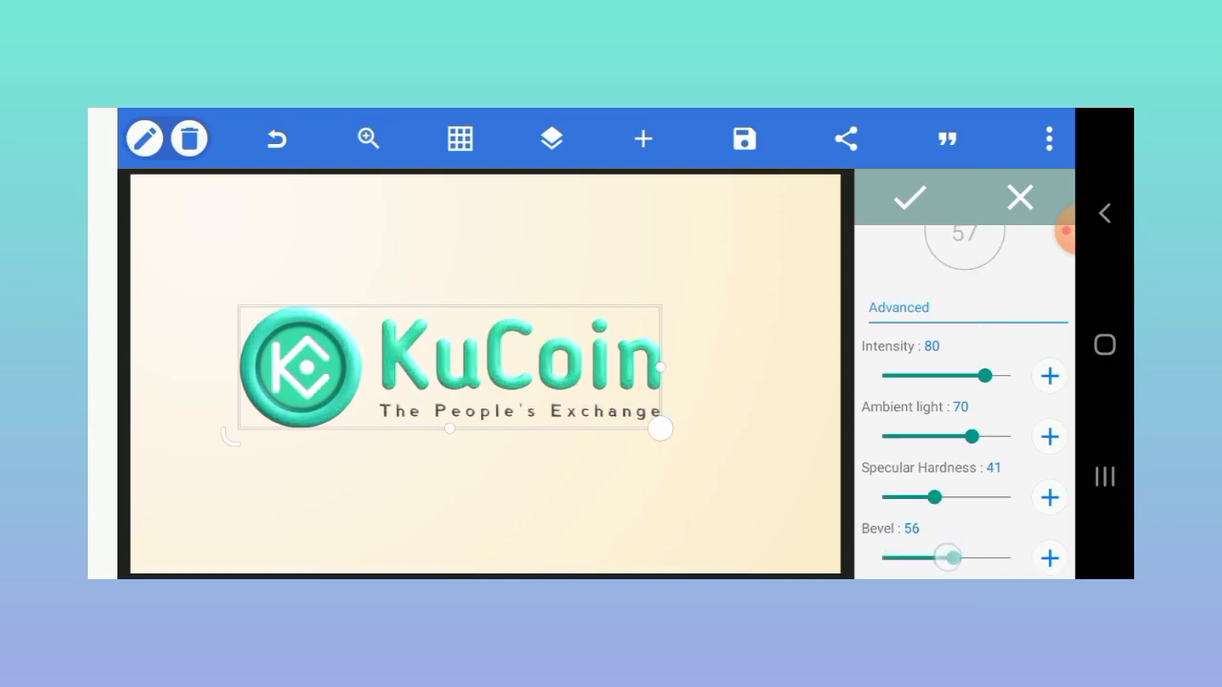
# Step: Enable the 3D shape effect on the logo with depth 5 and a gradient depth colour
pyautogui.click(910, 197)
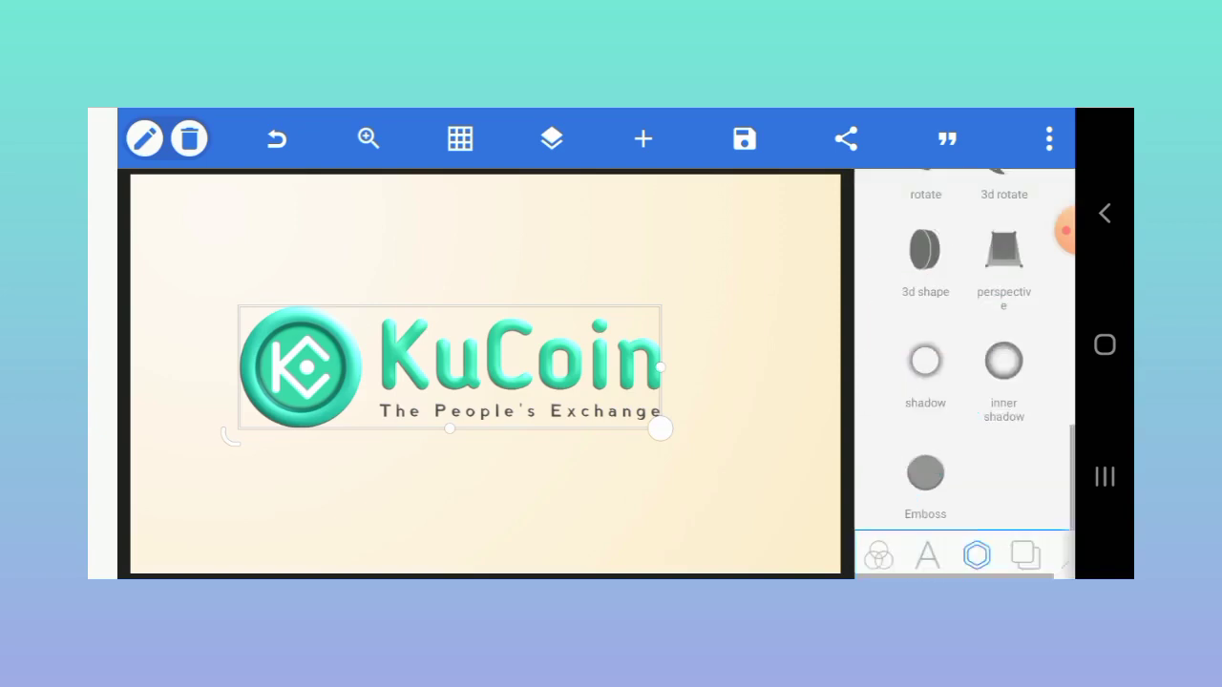
pyautogui.click(919, 420)
pyautogui.click(993, 256)
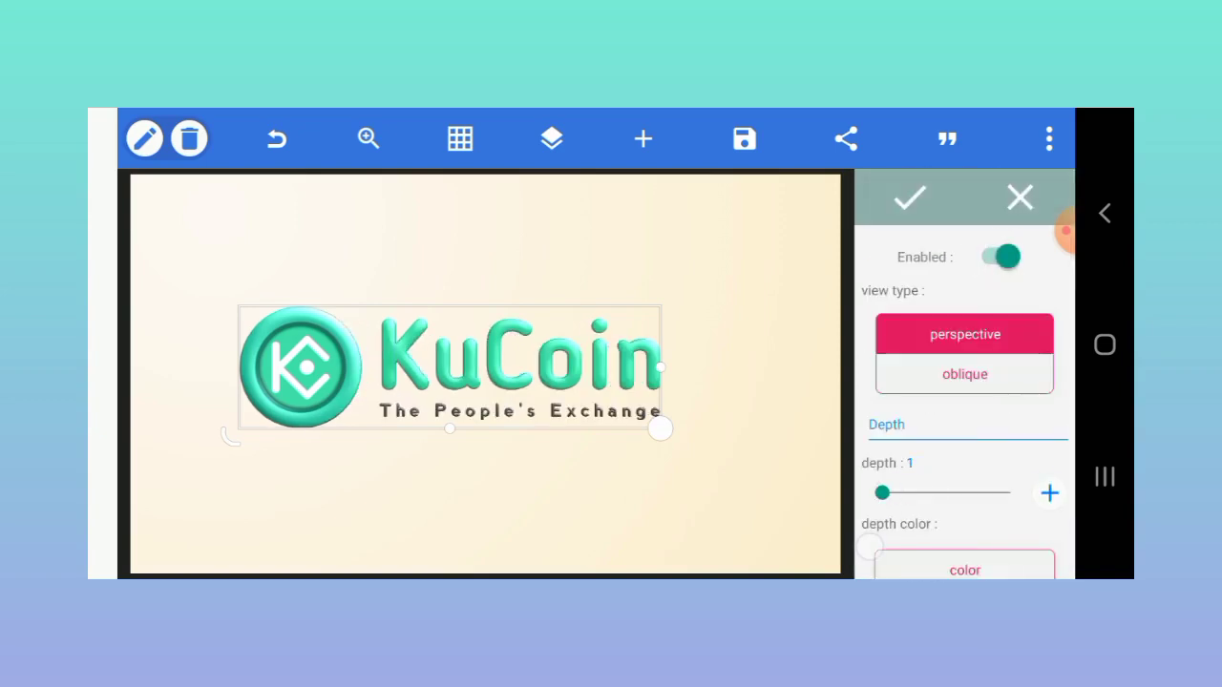
pyautogui.click(1049, 492)
pyautogui.scroll(-3, 965, 439)
pyautogui.click(968, 512)
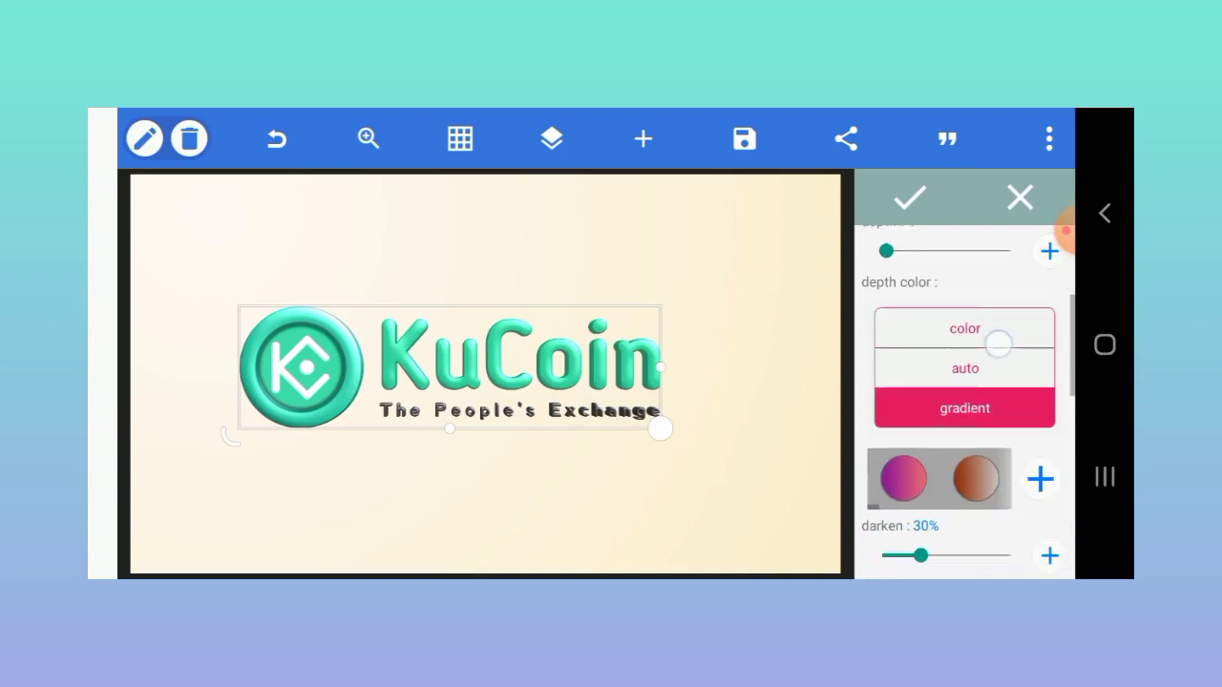
pyautogui.moveTo(977, 468); pyautogui.dragTo(934, 473)
pyautogui.scroll(2, 1002, 338)
pyautogui.click(1047, 305)
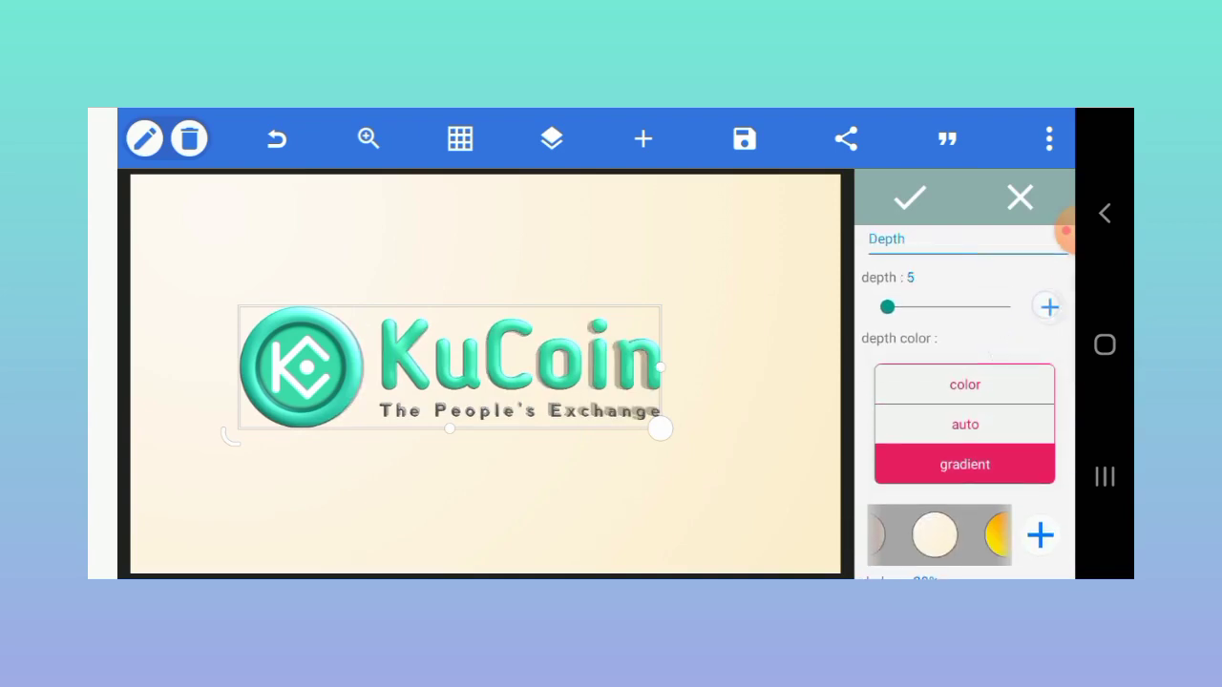
# Step: Set the y rotation to 19°, tilt the z rotation, and shift the logo down-right
pyautogui.scroll(-3, 996, 316)
pyautogui.scroll(-2, 964, 430)
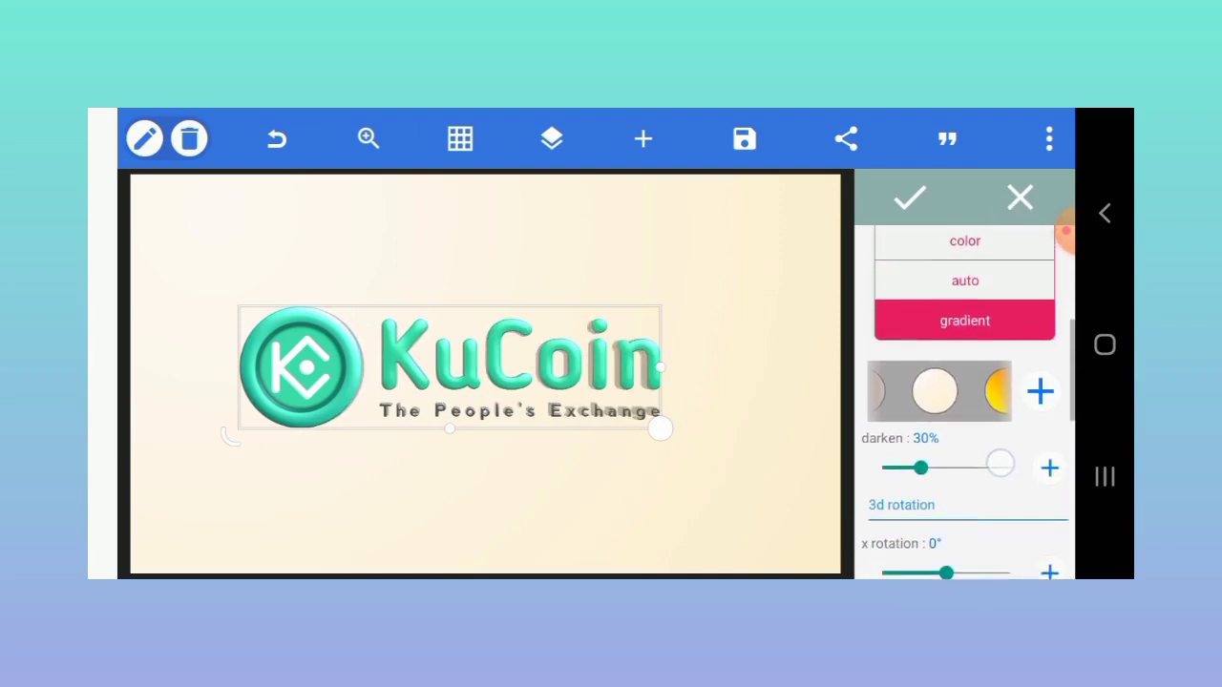
pyautogui.scroll(-2, 965, 429)
pyautogui.moveTo(946, 441)
pyautogui.mouseDown()
pyautogui.moveTo(975, 441)
pyautogui.moveTo(936, 441)
pyautogui.moveTo(974, 441)
pyautogui.moveTo(958, 467)
pyautogui.moveTo(962, 502)
pyautogui.mouseUp()
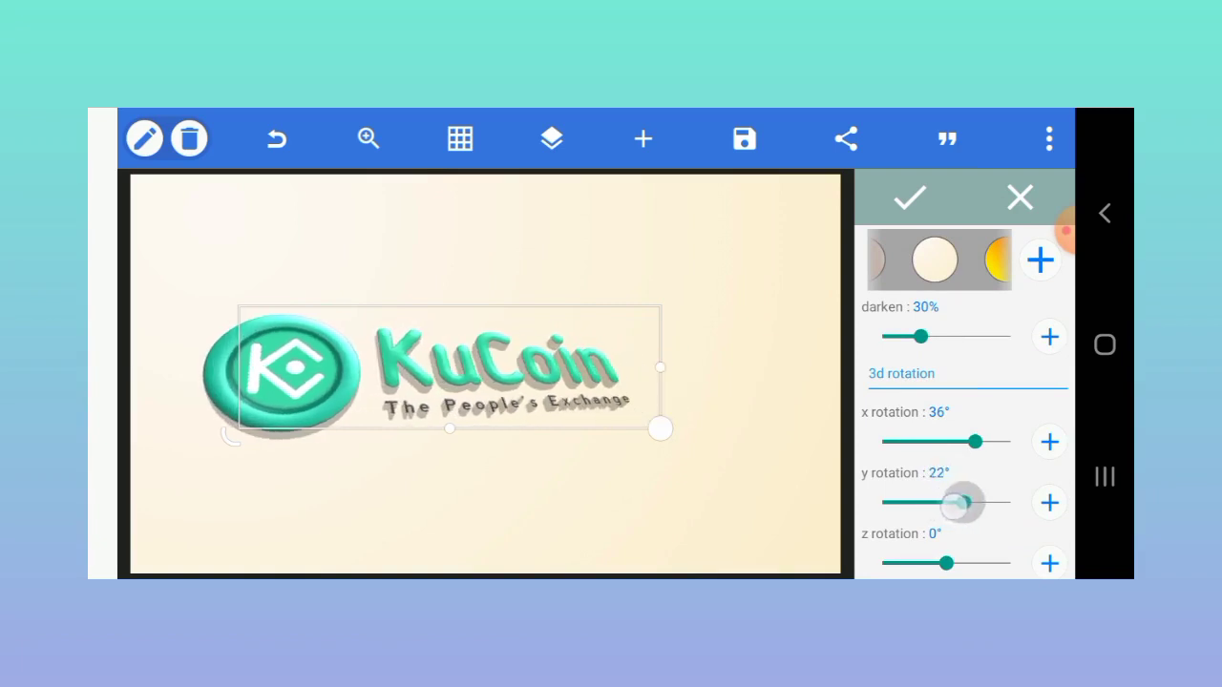
pyautogui.moveTo(962, 502); pyautogui.dragTo(962, 502)
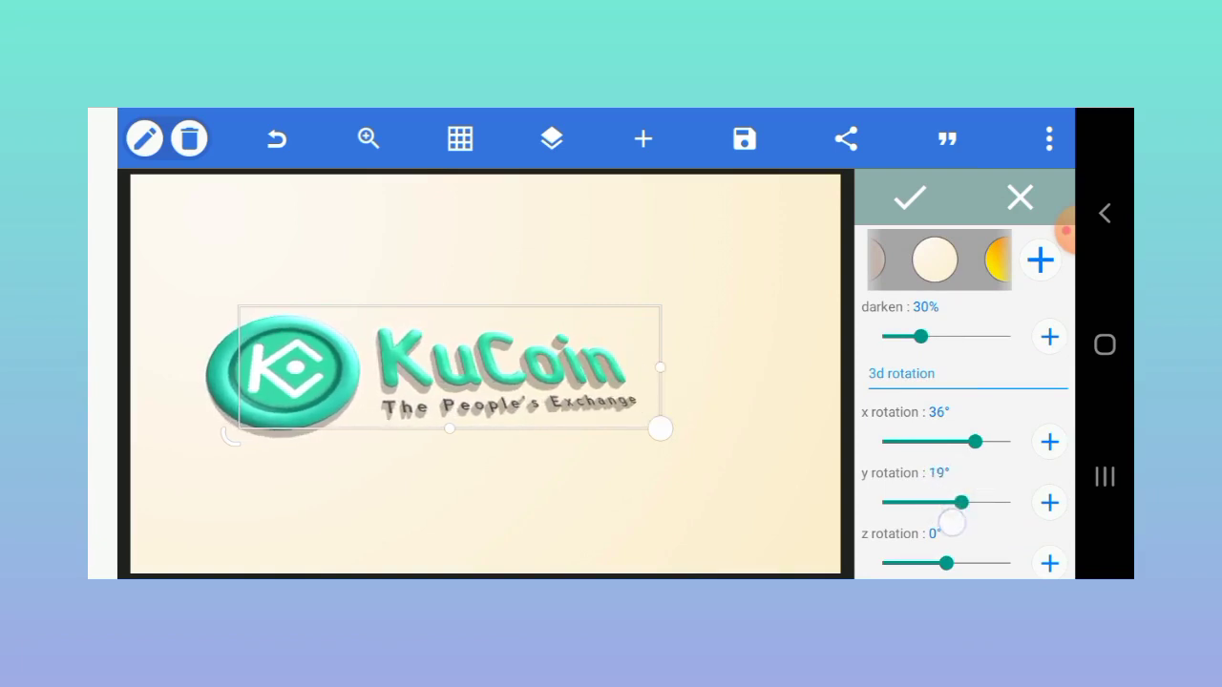
pyautogui.moveTo(946, 564); pyautogui.dragTo(941, 563)
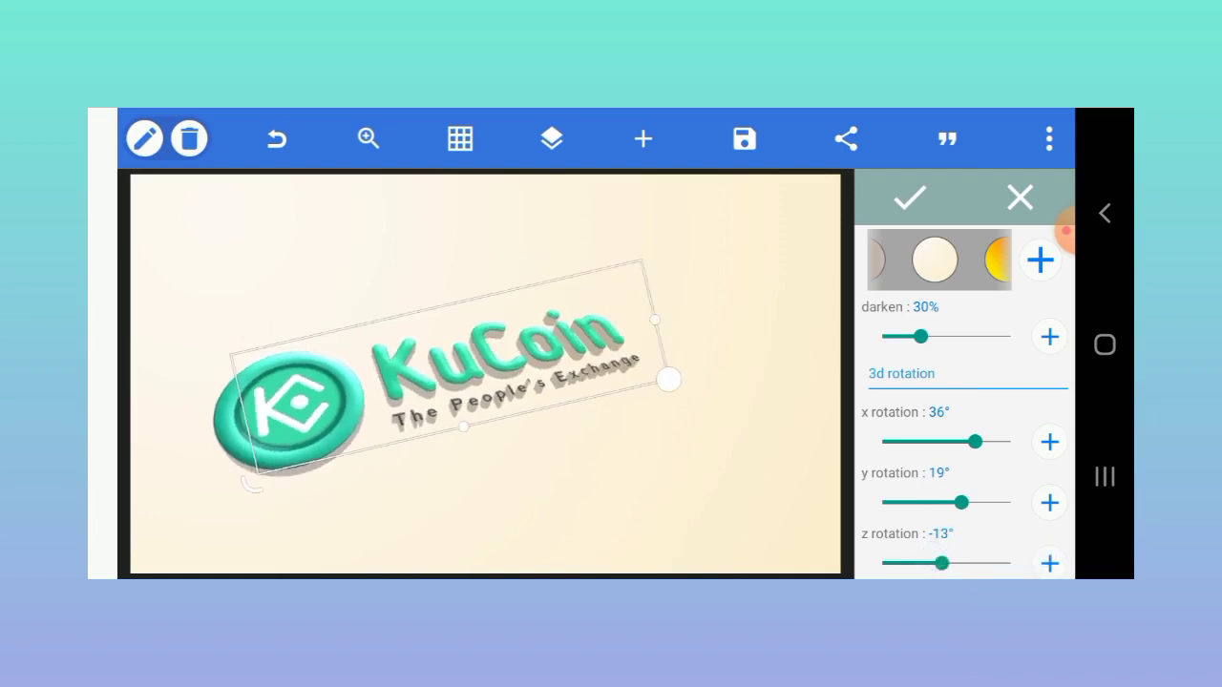
pyautogui.moveTo(459, 382); pyautogui.dragTo(494, 417)
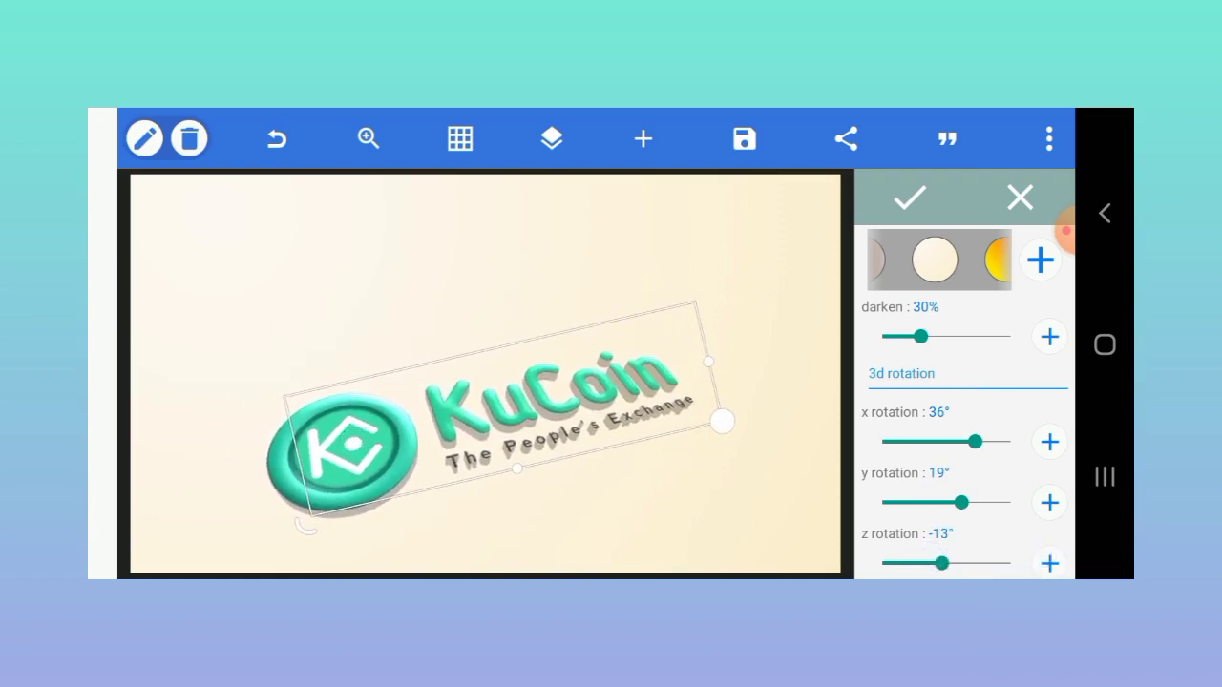
# Step: Refine the rotation to y 20°, x 38° and z −20°, nudging the logo right
pyautogui.click(1051, 563)
pyautogui.click(1050, 563)
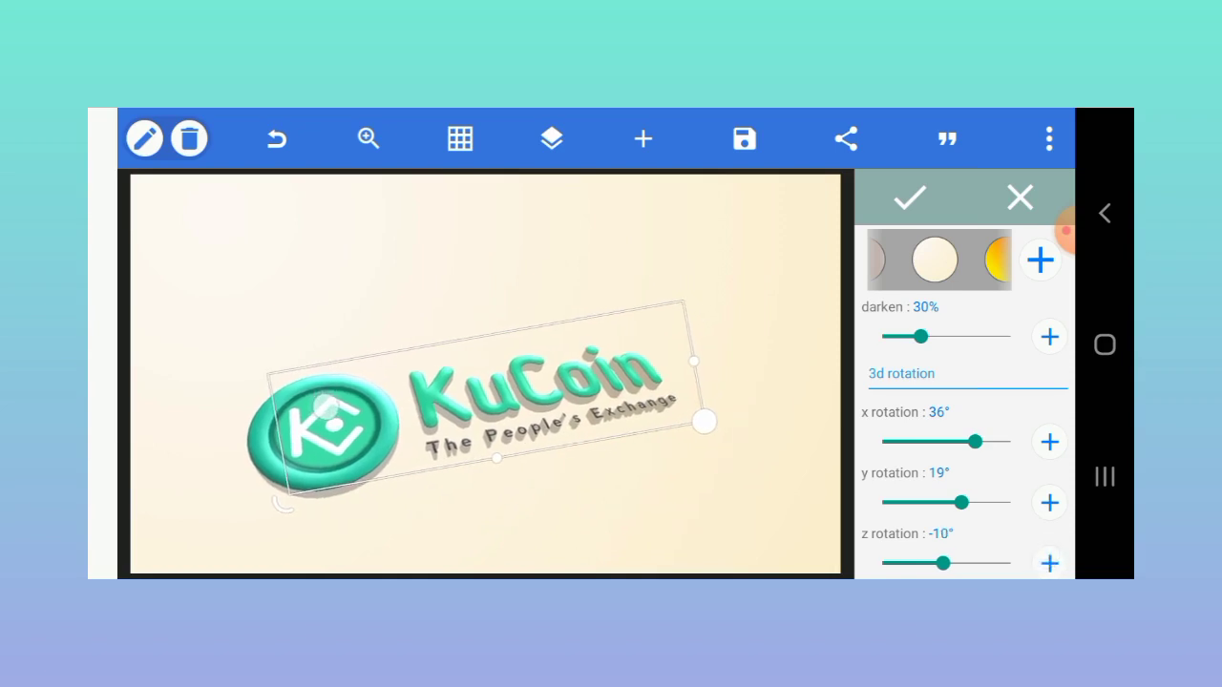
pyautogui.click(1047, 500)
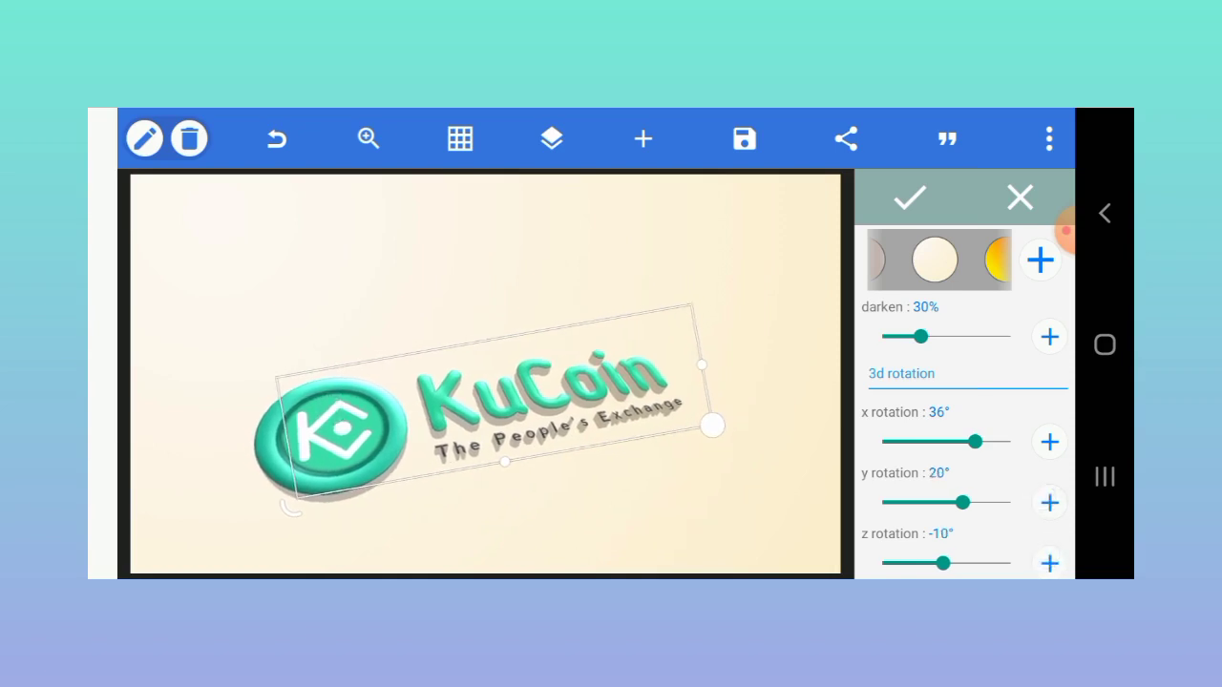
pyautogui.click(1050, 441)
pyautogui.click(1050, 441)
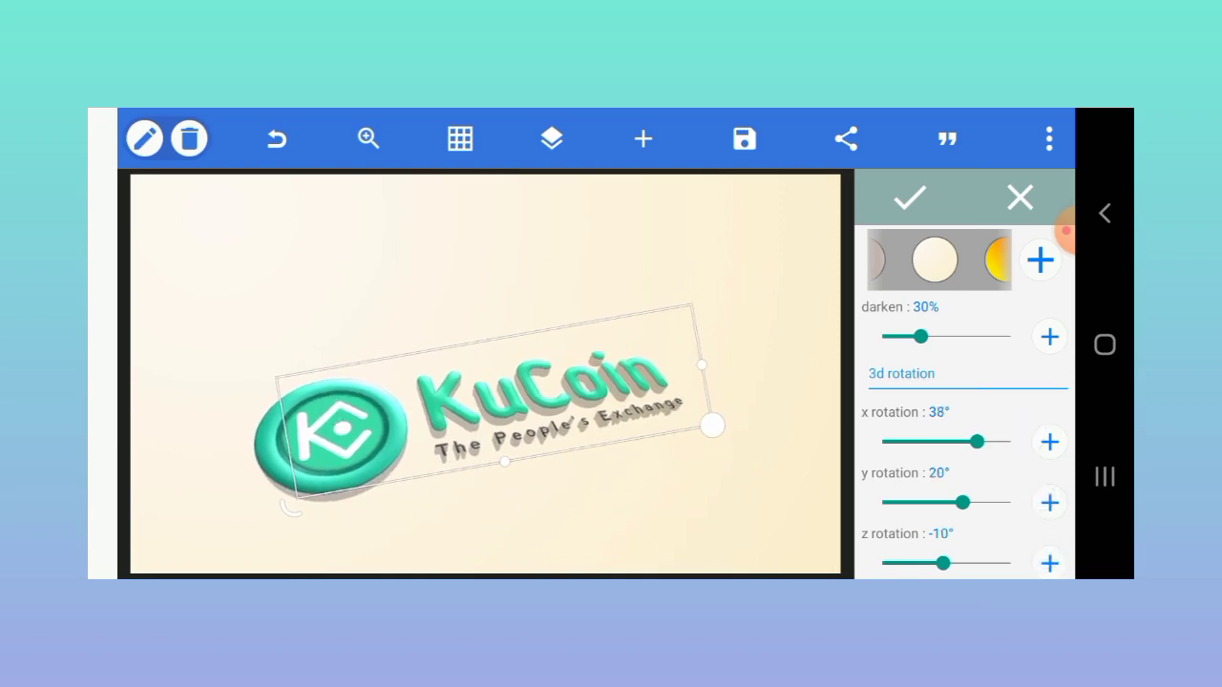
pyautogui.moveTo(943, 563); pyautogui.dragTo(939, 563)
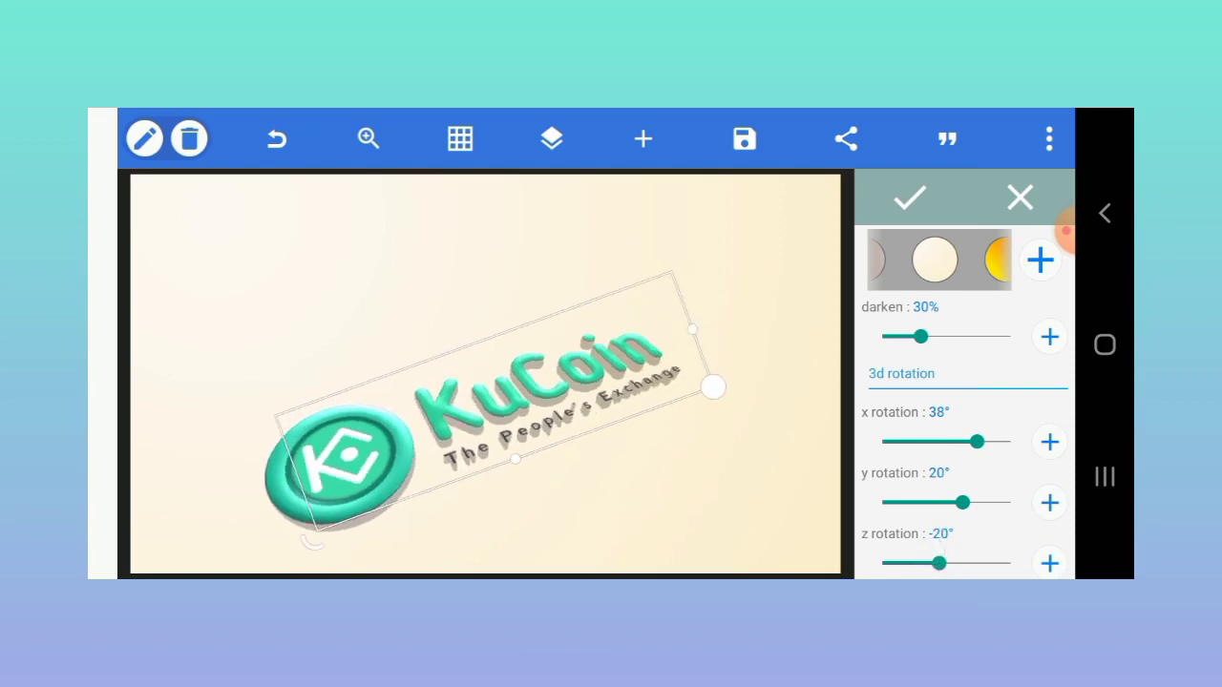
pyautogui.moveTo(478, 401)
pyautogui.mouseDown()
pyautogui.moveTo(460, 392)
pyautogui.moveTo(506, 409)
pyautogui.mouseUp()
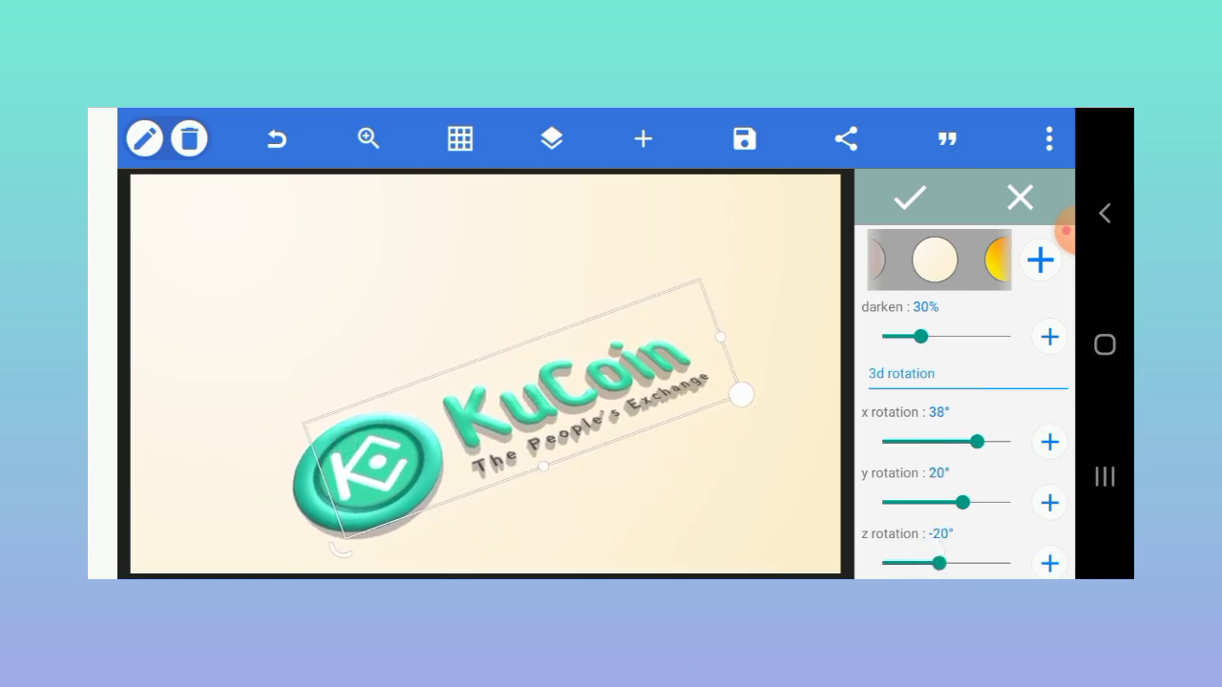
# Step: Move the logo up and left and raise its x rotation to 40°
pyautogui.scroll(1, 964, 401)
pyautogui.scroll(-5, 965, 401)
pyautogui.moveTo(984, 390); pyautogui.dragTo(988, 443)
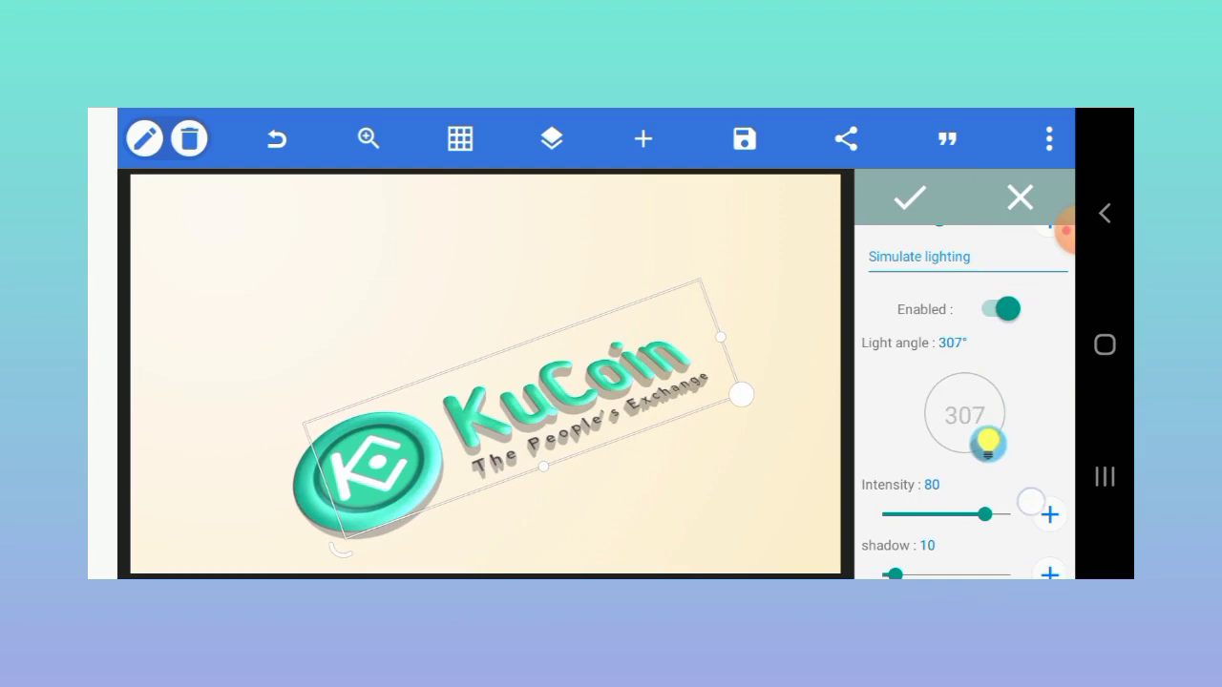
pyautogui.moveTo(374, 442)
pyautogui.mouseDown()
pyautogui.moveTo(342, 428)
pyautogui.moveTo(339, 411)
pyautogui.mouseUp()
pyautogui.scroll(-2, 964, 401)
pyautogui.scroll(3, 964, 401)
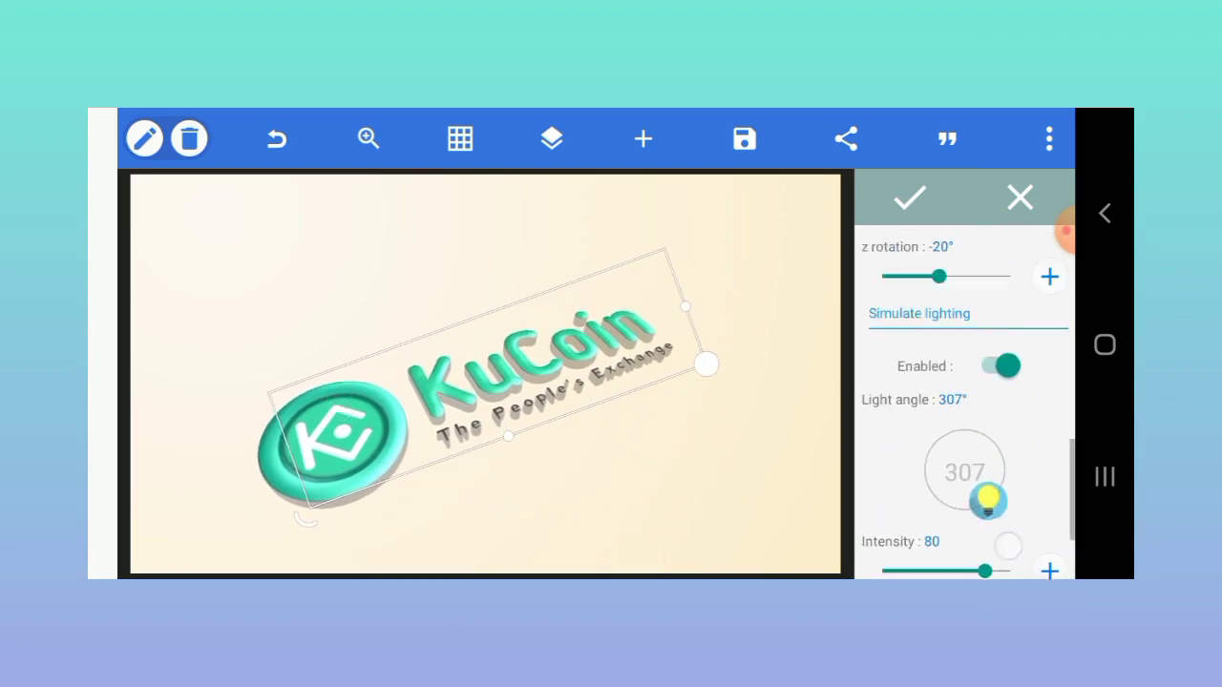
pyautogui.scroll(4, 973, 537)
pyautogui.scroll(1, 974, 537)
pyautogui.click(1049, 358)
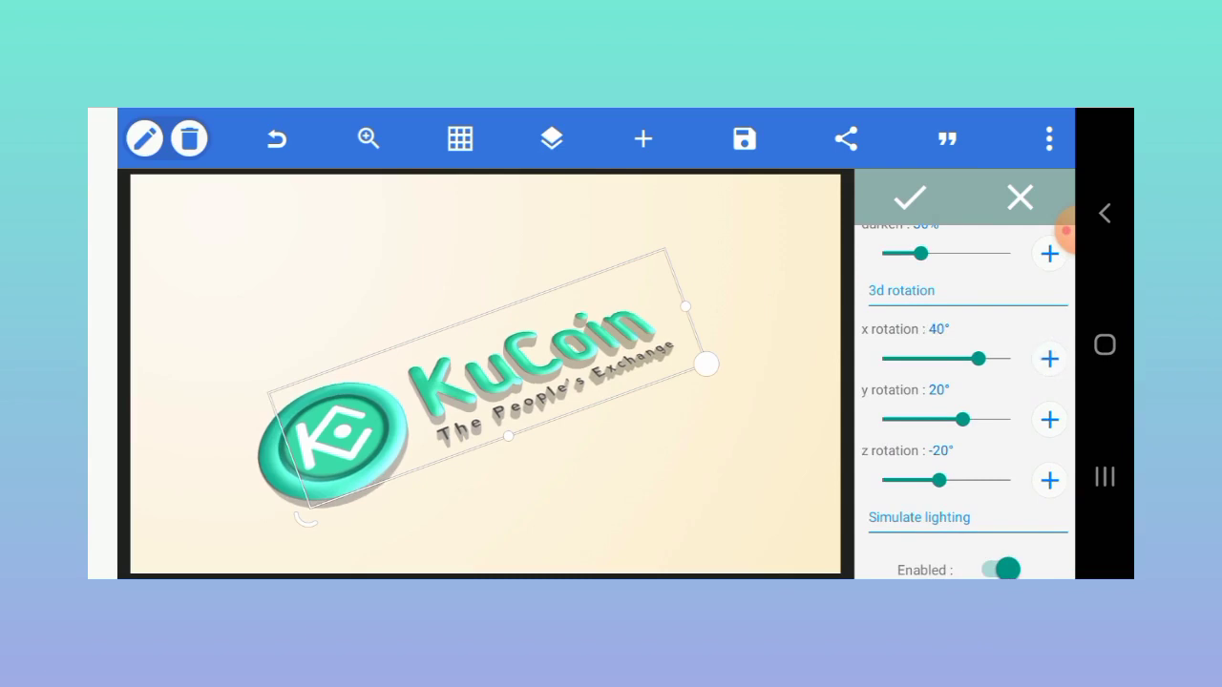
# Step: Give the logo a drop shadow with blur 8, offset x 3 and offset y 2
pyautogui.click(910, 197)
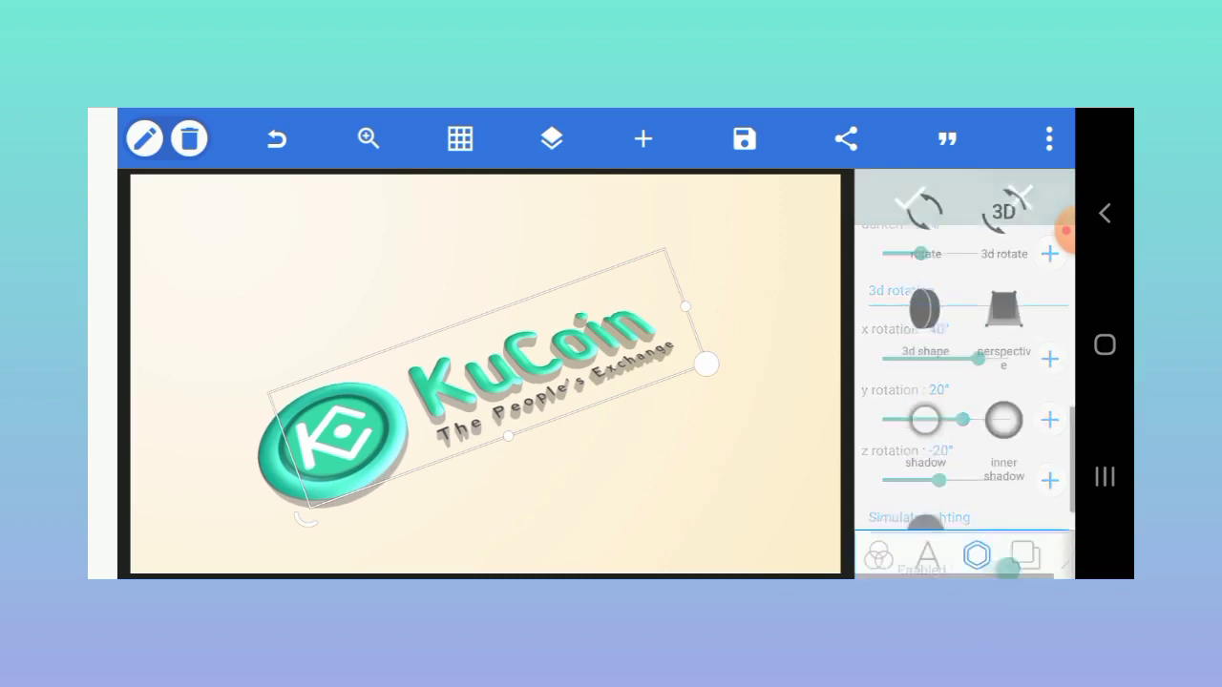
pyautogui.scroll(-1, 964, 363)
pyautogui.click(926, 361)
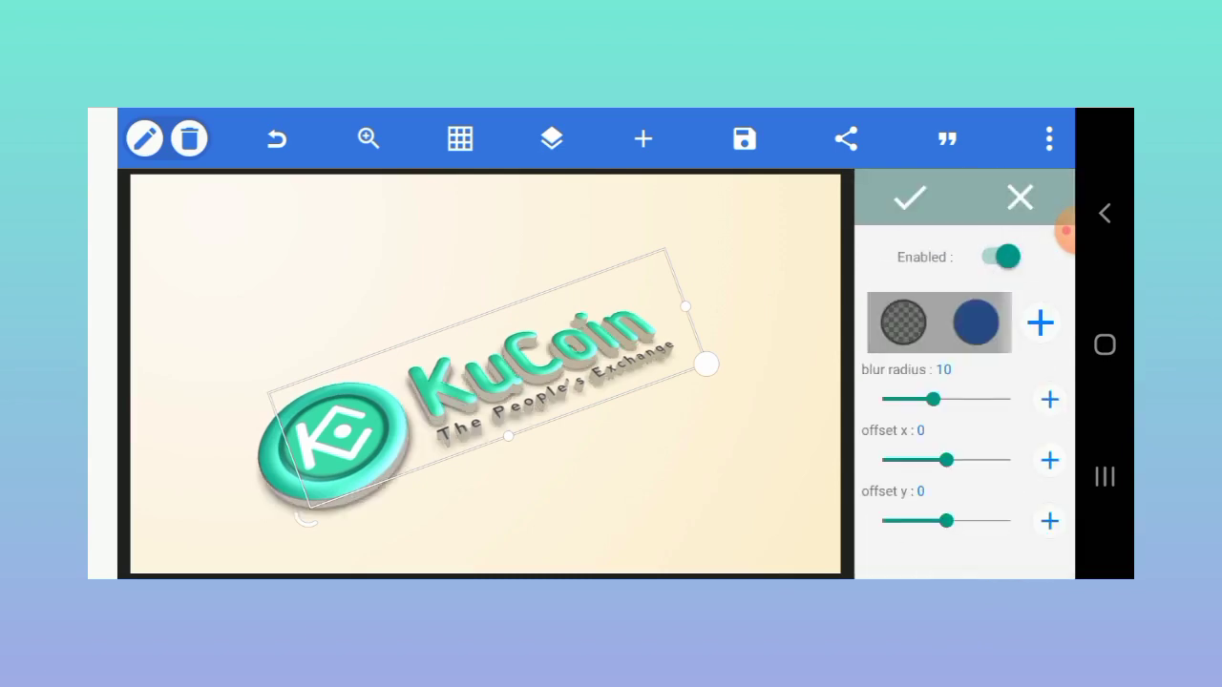
pyautogui.moveTo(933, 399); pyautogui.dragTo(923, 399)
pyautogui.click(1050, 461)
pyautogui.click(1050, 460)
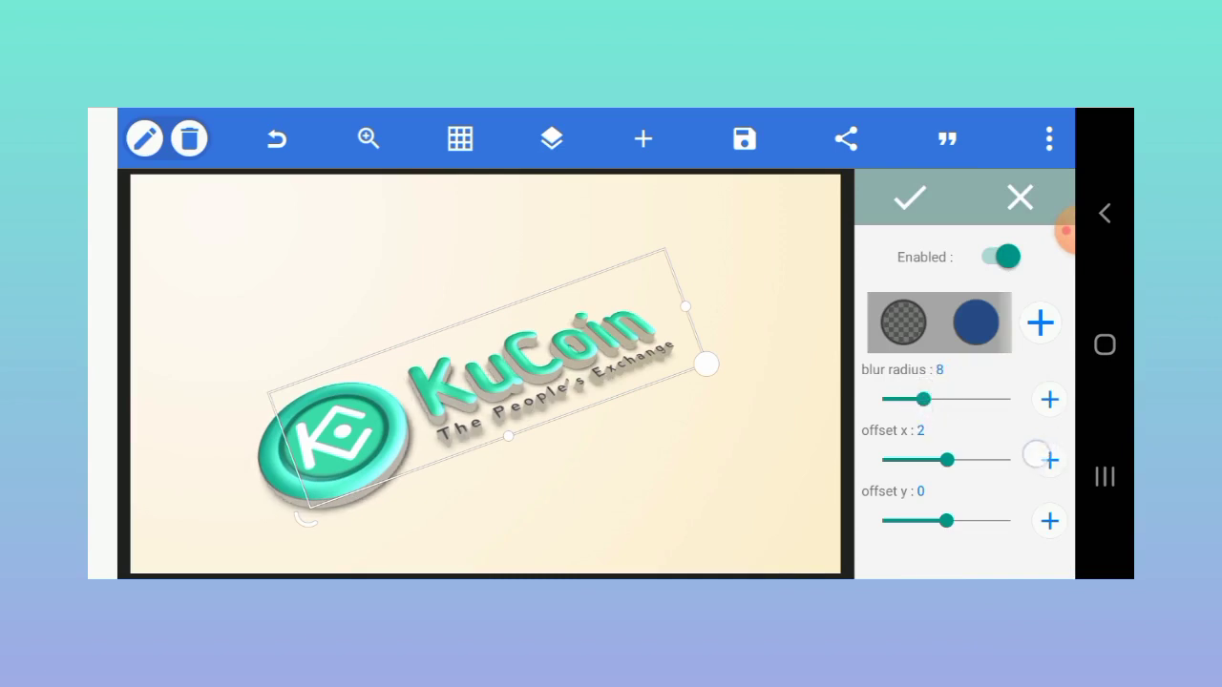
pyautogui.click(1049, 460)
pyautogui.click(1049, 520)
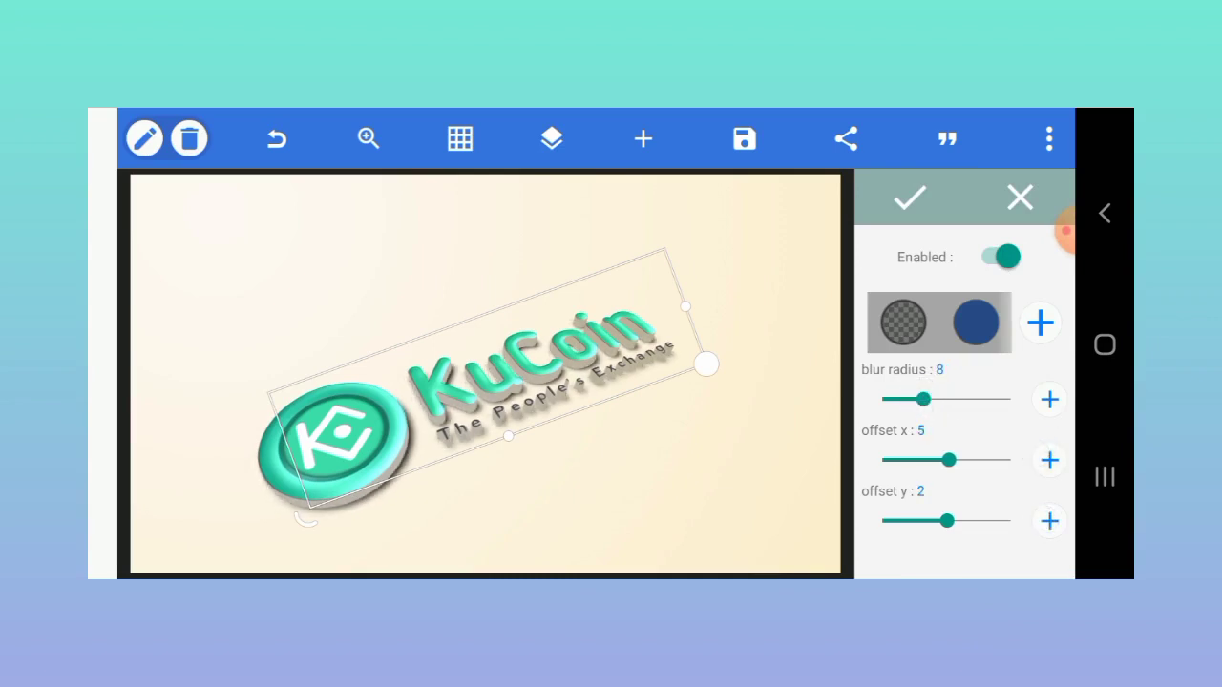
pyautogui.moveTo(948, 459); pyautogui.dragTo(941, 459)
pyautogui.click(1049, 461)
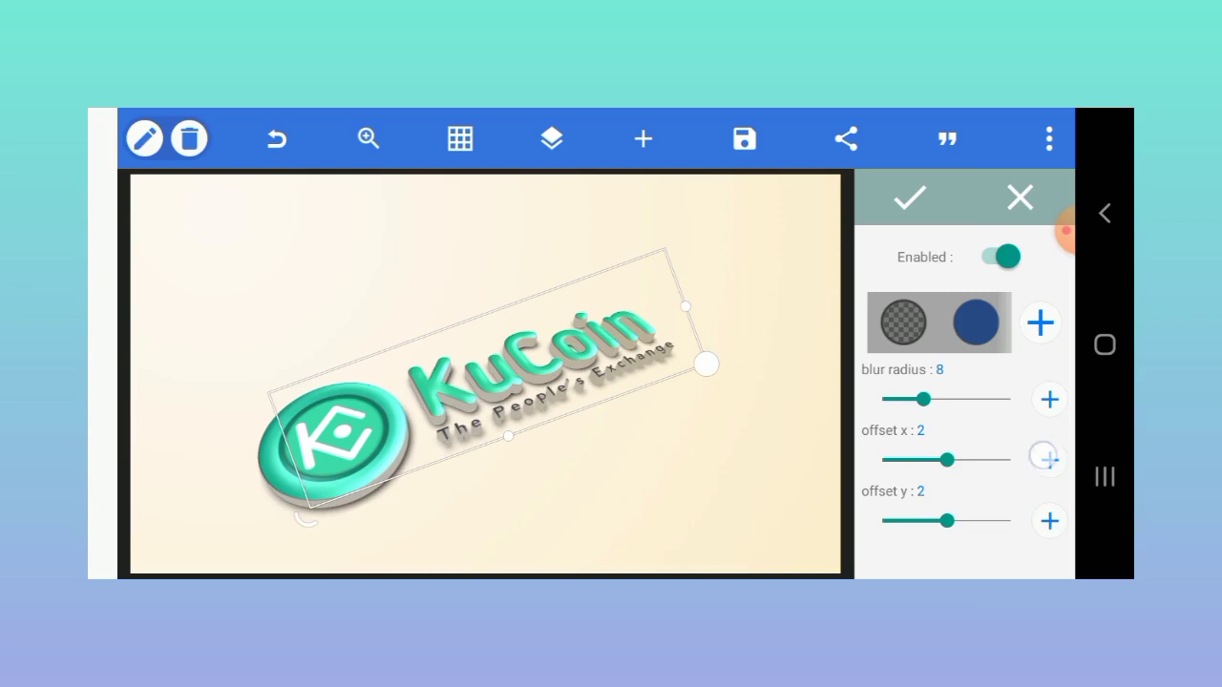
pyautogui.click(1049, 460)
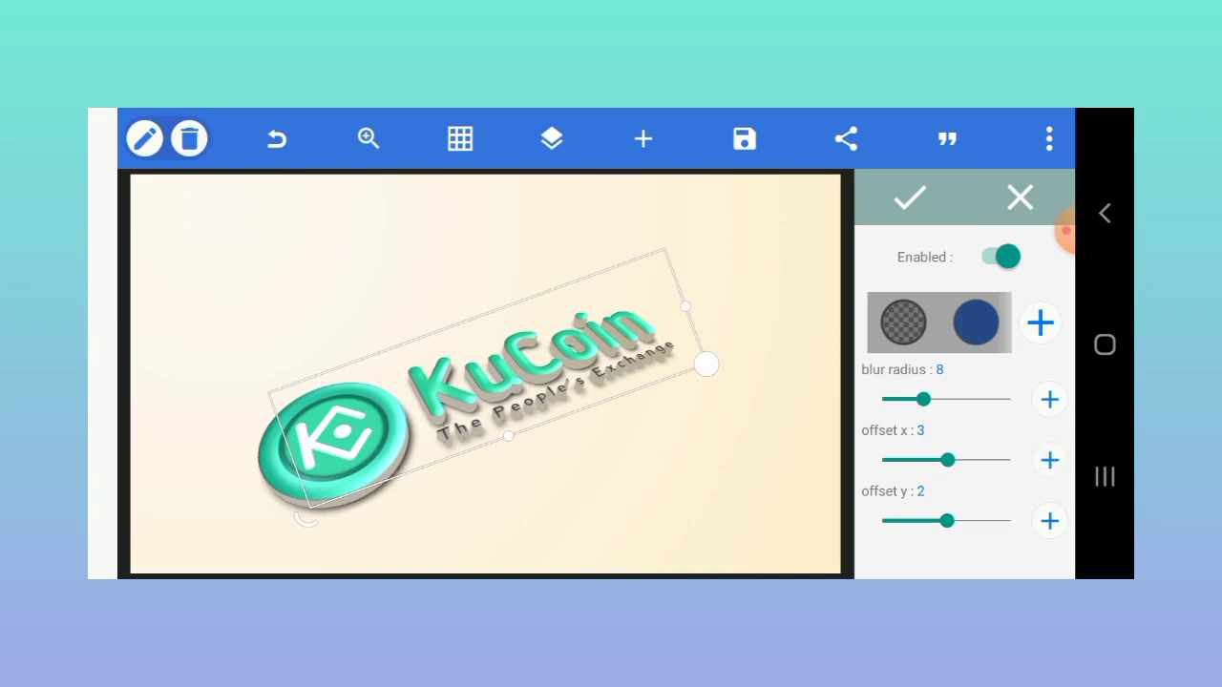
pyautogui.press('Escape')
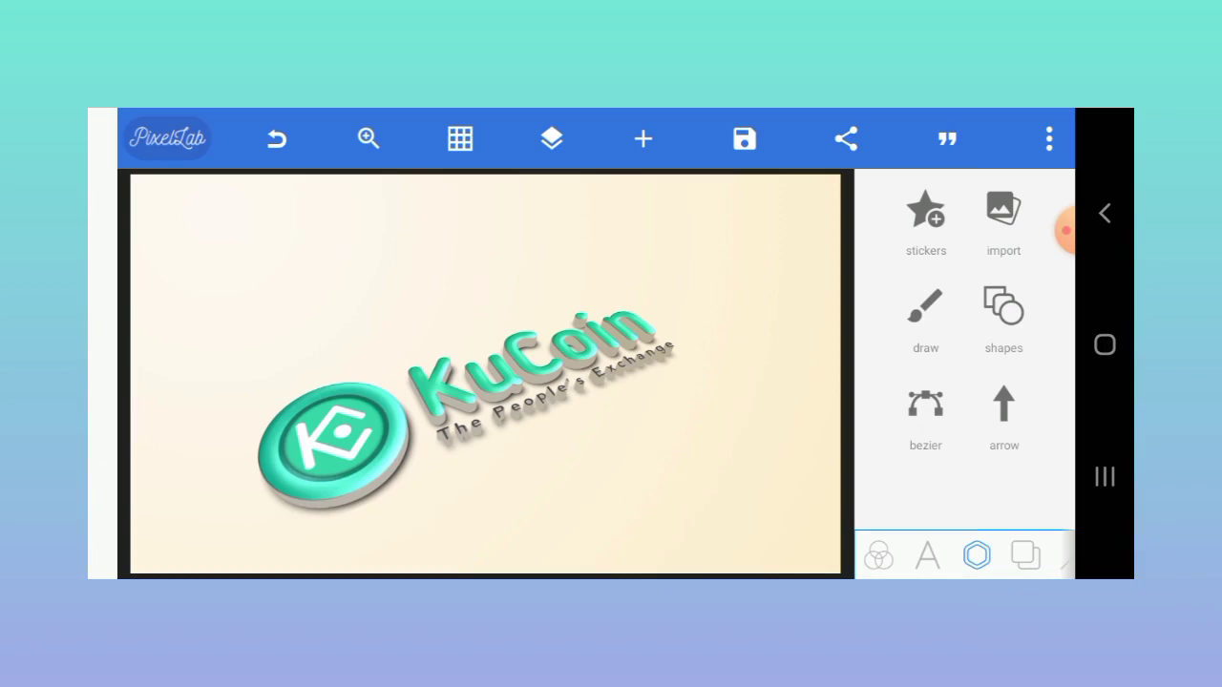
# Step: Add a small rectangle over the logo and make it fully transparent
pyautogui.click(1004, 308)
pyautogui.moveTo(467, 453); pyautogui.dragTo(422, 490)
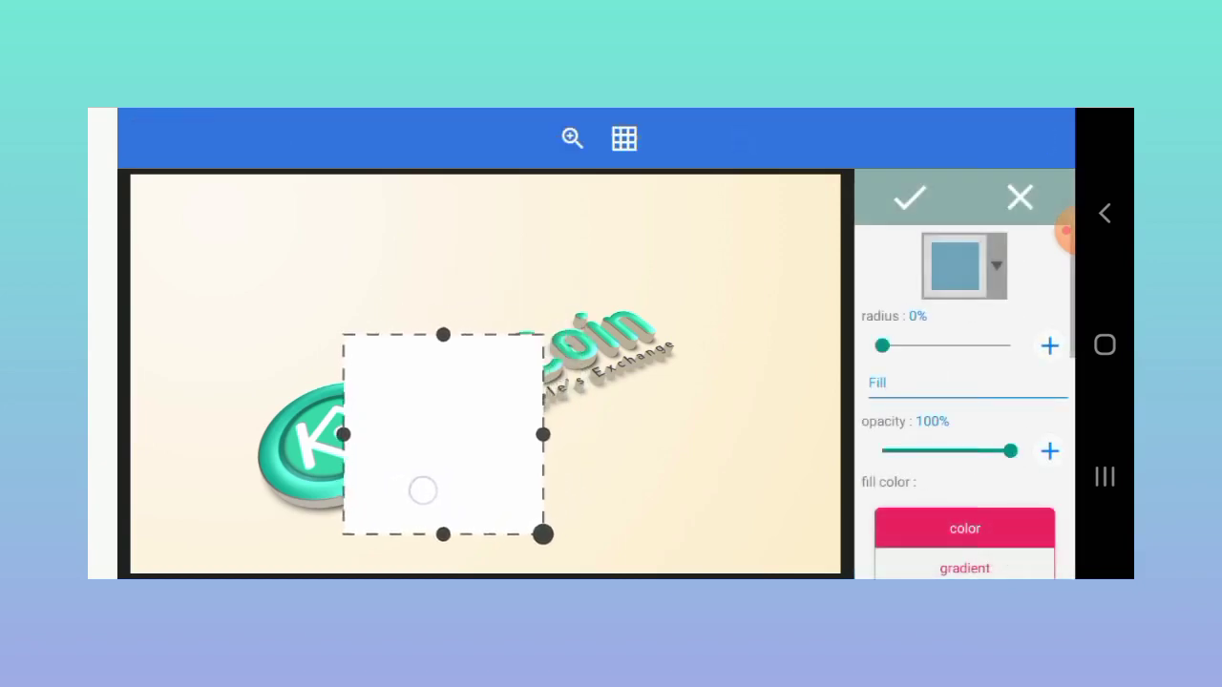
pyautogui.moveTo(543, 532)
pyautogui.mouseDown()
pyautogui.moveTo(486, 524)
pyautogui.moveTo(412, 478)
pyautogui.moveTo(308, 507)
pyautogui.mouseUp()
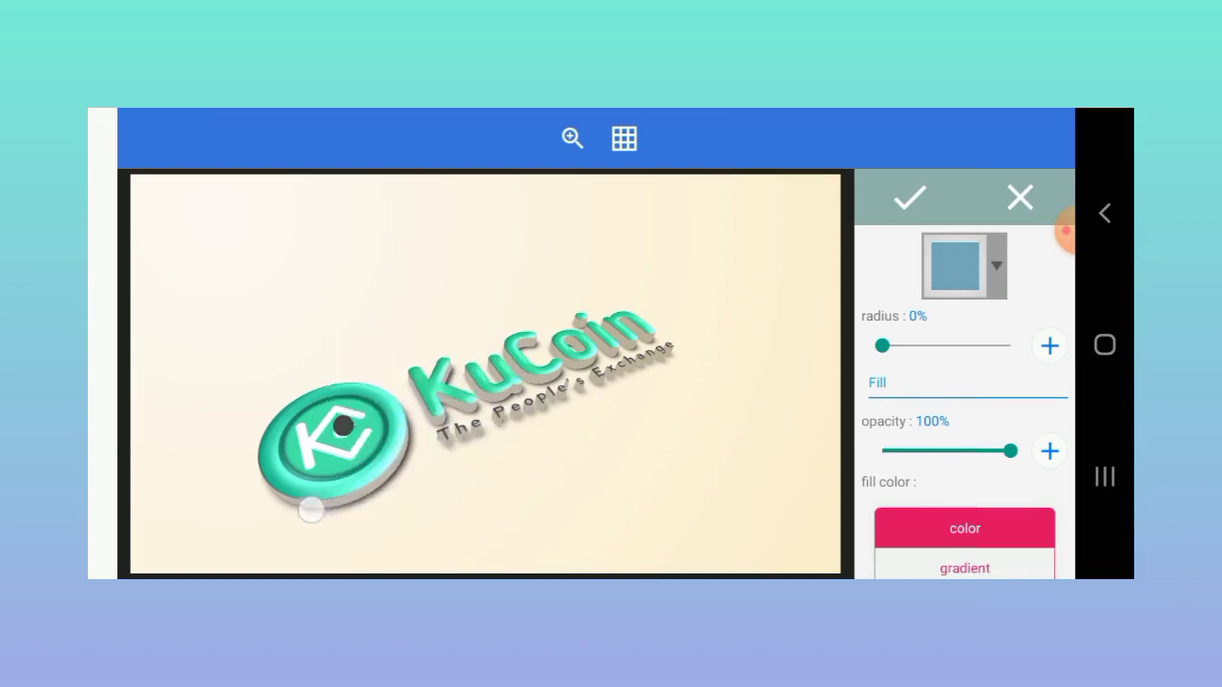
pyautogui.moveTo(979, 408)
pyautogui.mouseDown()
pyautogui.moveTo(1003, 306)
pyautogui.moveTo(881, 347)
pyautogui.mouseUp()
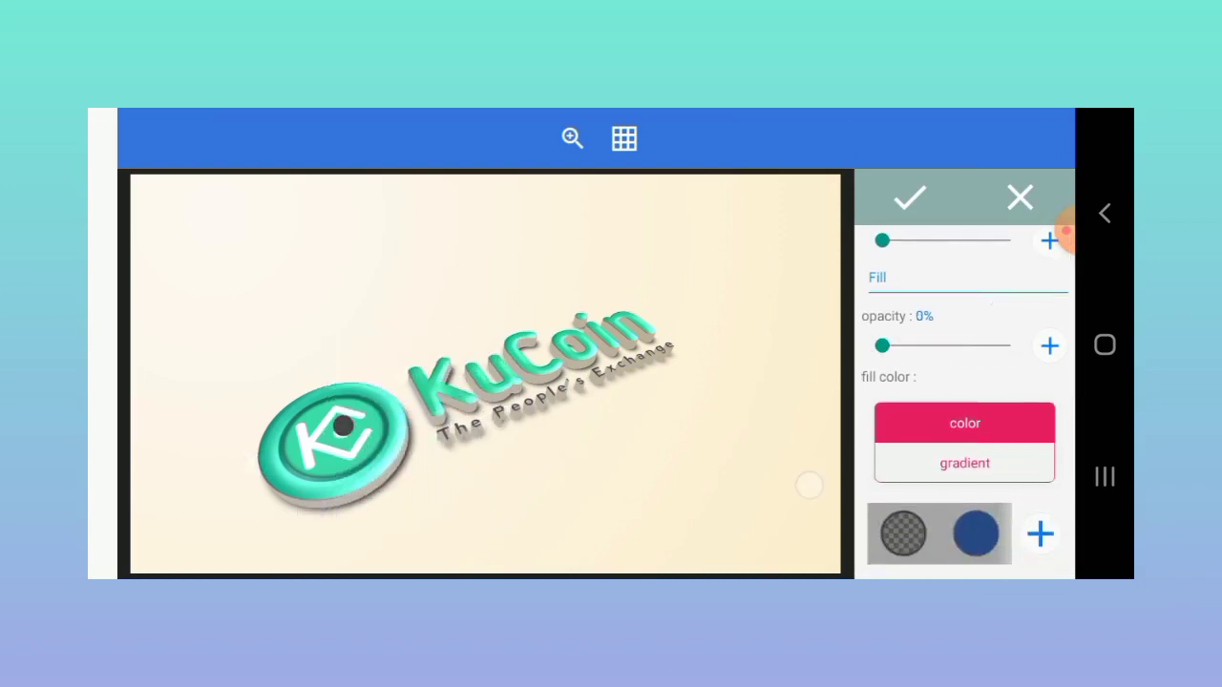
pyautogui.click(910, 198)
pyautogui.click(552, 138)
# Step: Merge the transparent shape layer with the KuCoin logo layer in Layers
pyautogui.click(221, 554)
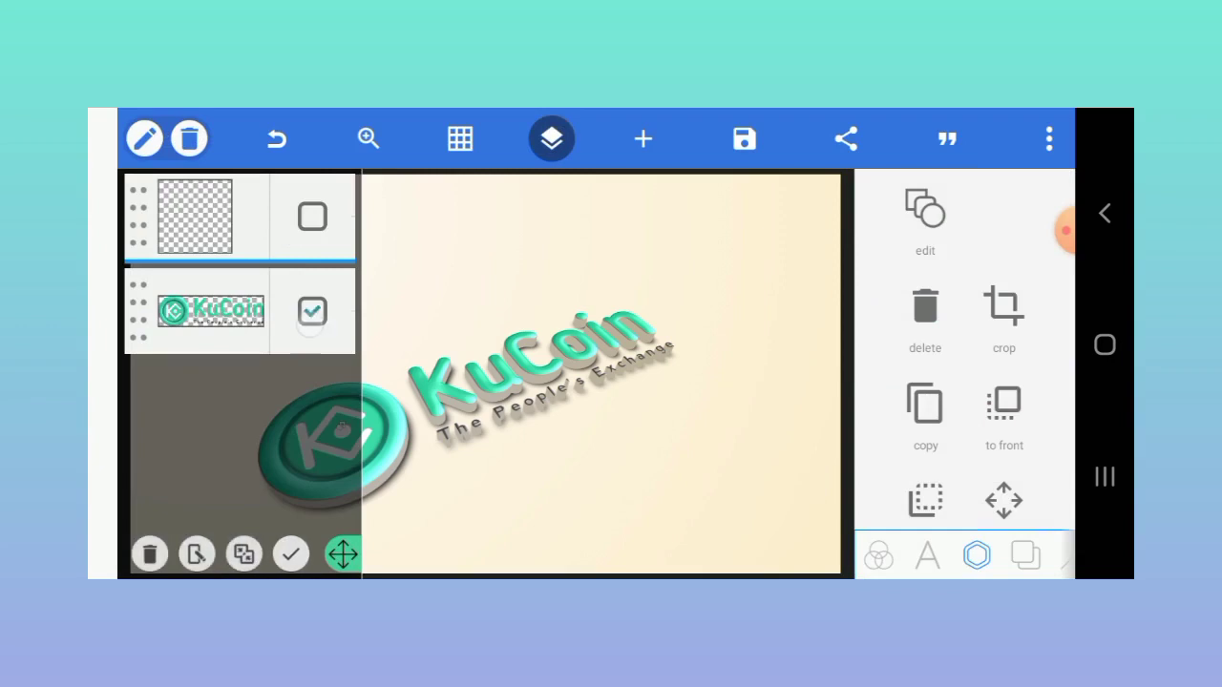
pyautogui.click(311, 216)
pyautogui.click(244, 554)
pyautogui.click(812, 406)
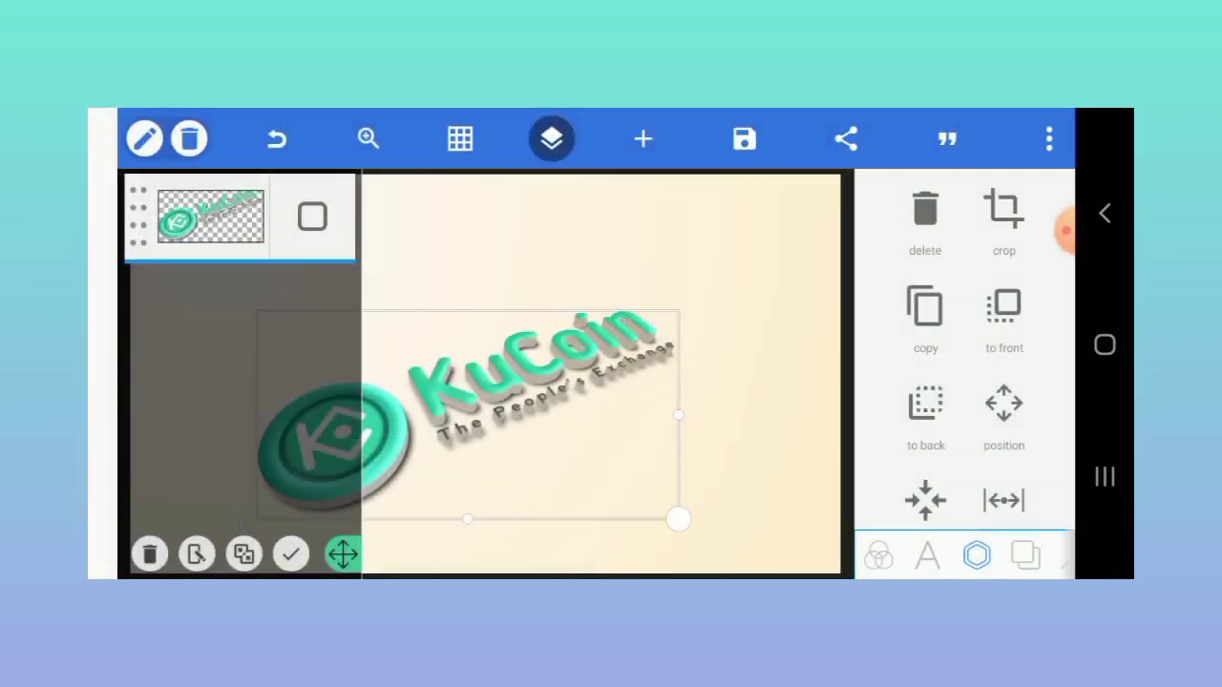
pyautogui.click(551, 138)
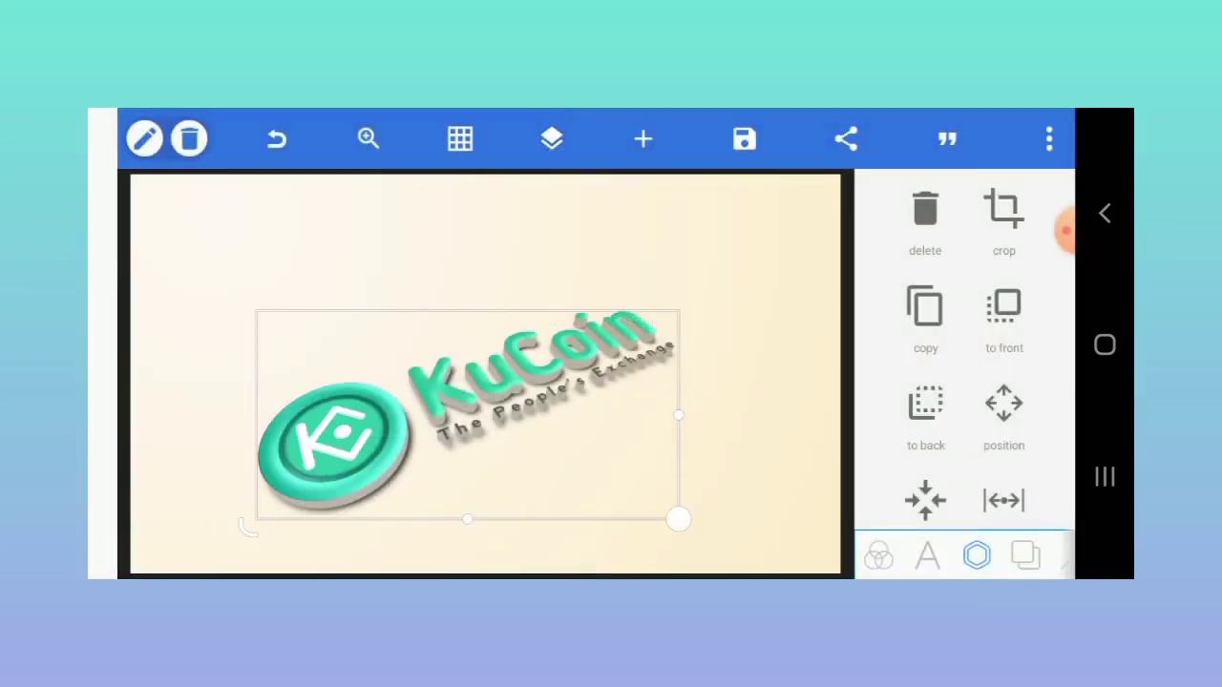
pyautogui.click(198, 457)
pyautogui.click(252, 527)
# Step: Save the design to the gallery as an ultra-size image, then nudge the logo higher
pyautogui.click(745, 140)
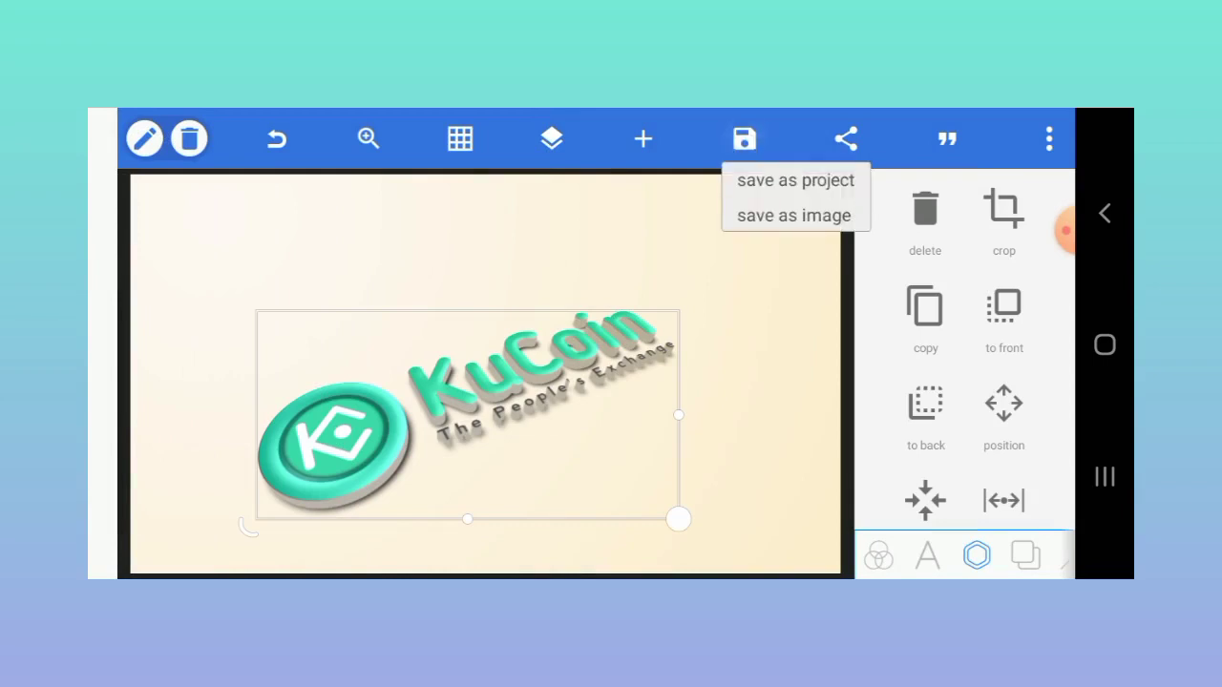
pyautogui.click(793, 216)
pyautogui.click(974, 414)
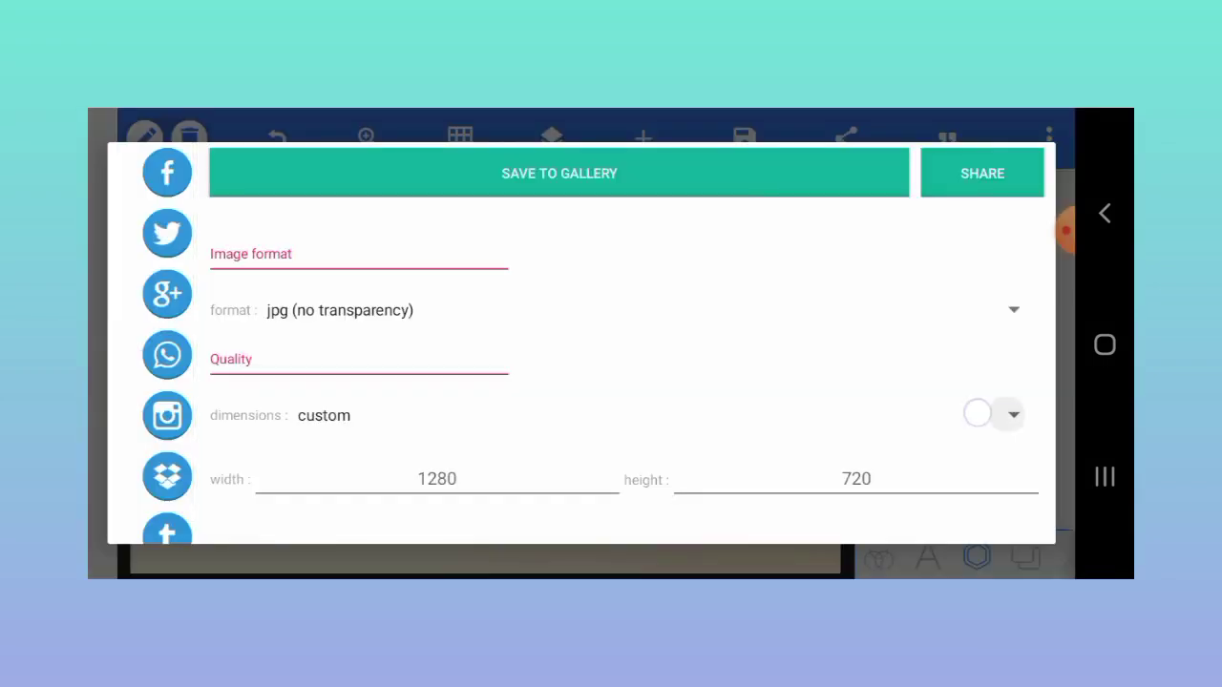
pyautogui.click(573, 550)
pyautogui.click(559, 173)
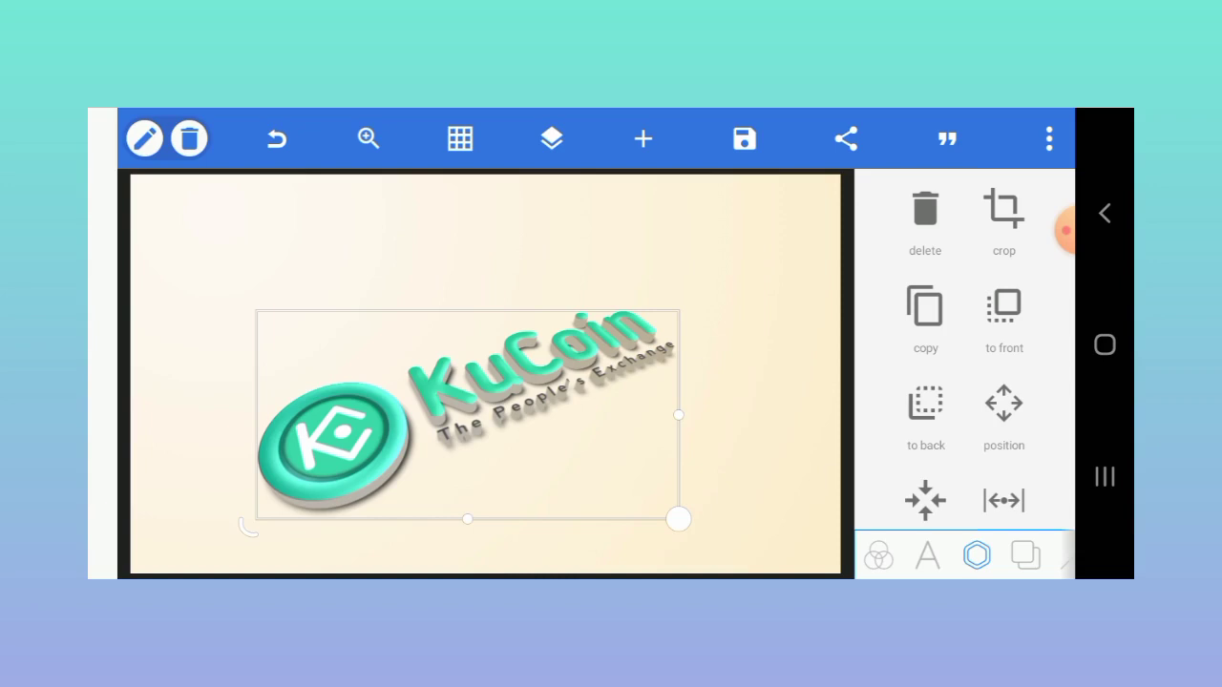
pyautogui.moveTo(337, 397); pyautogui.dragTo(341, 377)
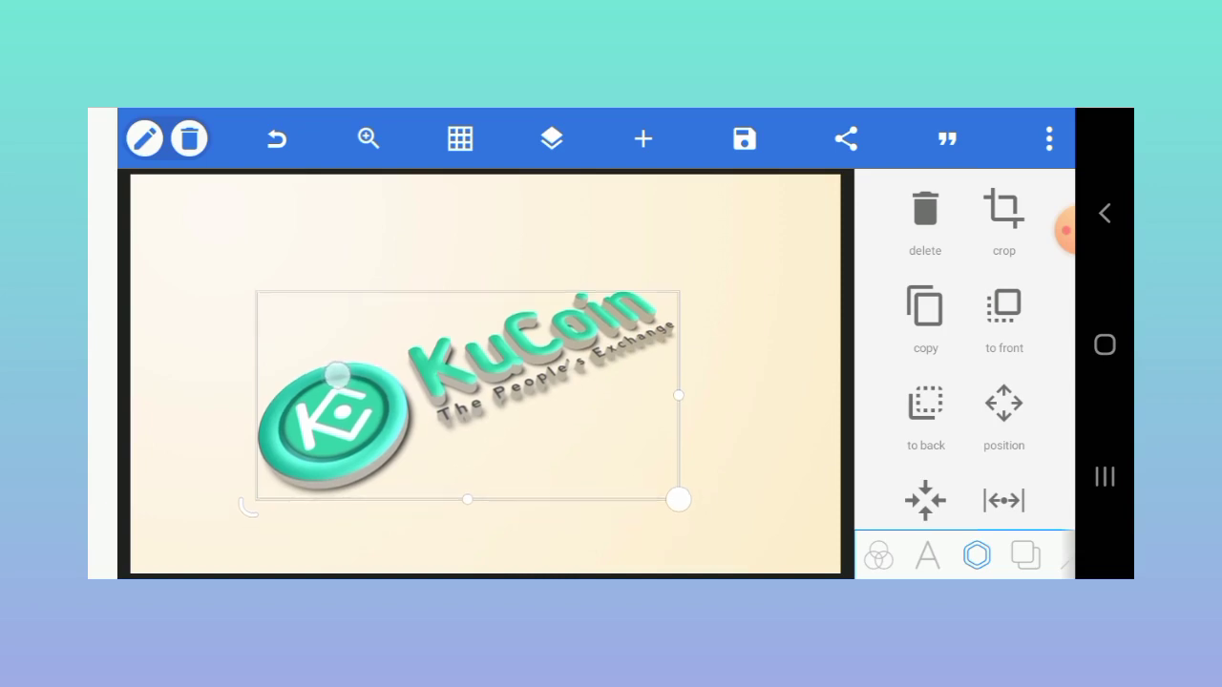
pyautogui.click(201, 408)
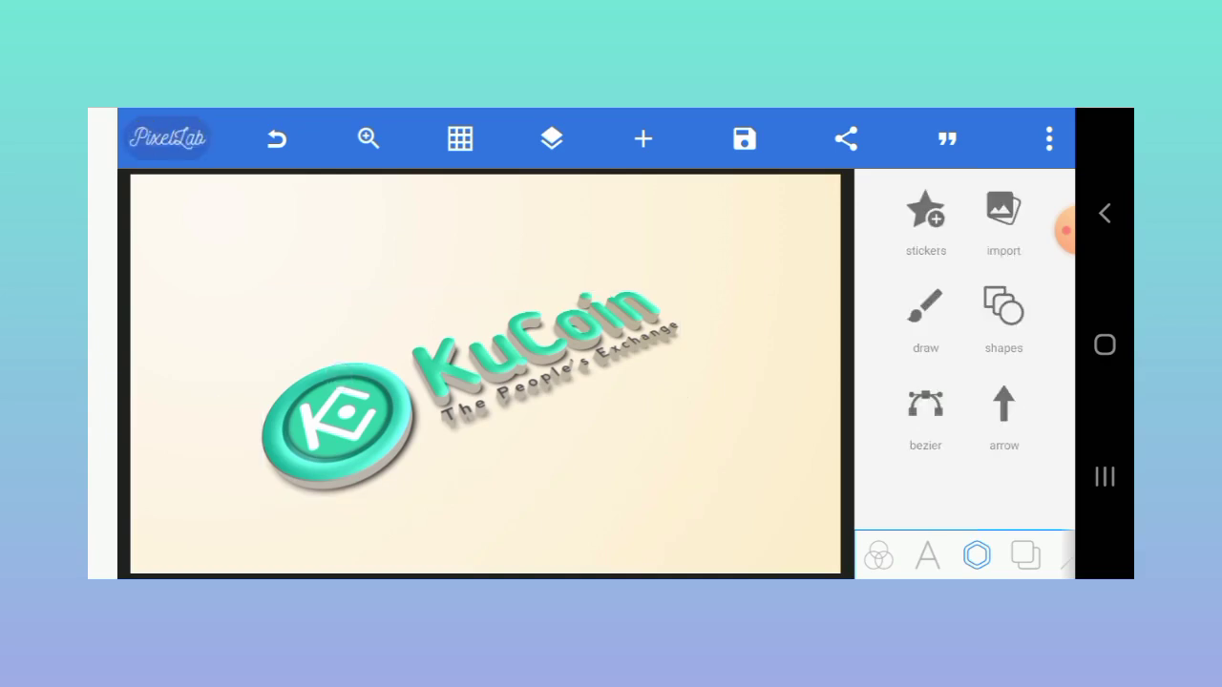